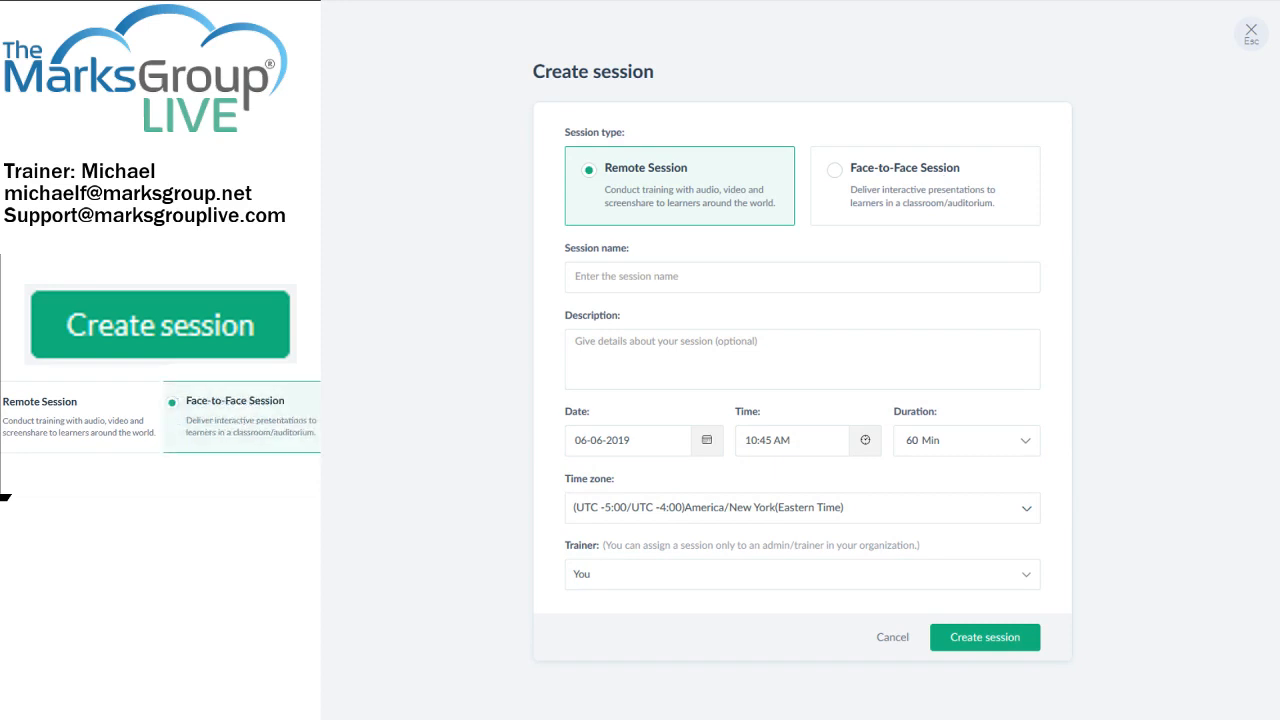
Step: Choose Face-to-Face Session, name it 'Face-to-Face - MGL Session 1' and describe it as 'Demo session for ShowTime Face-to-Face setup'
click(863, 175)
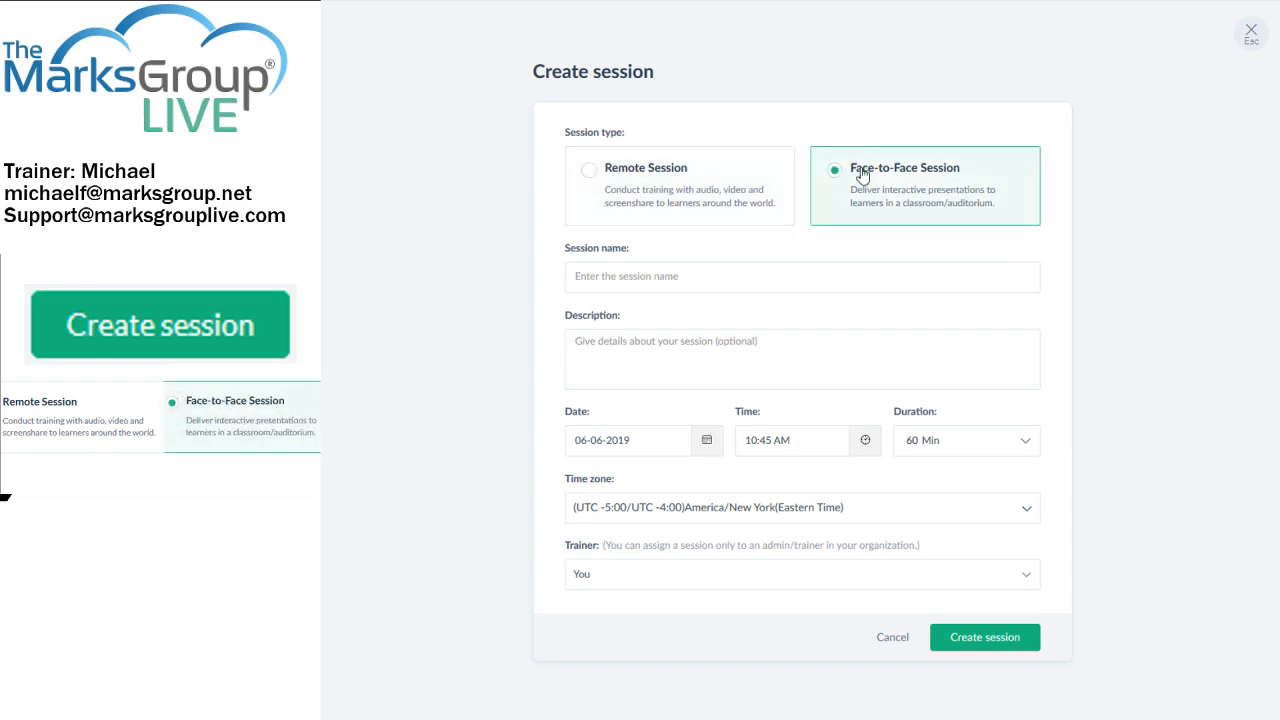
click(661, 277)
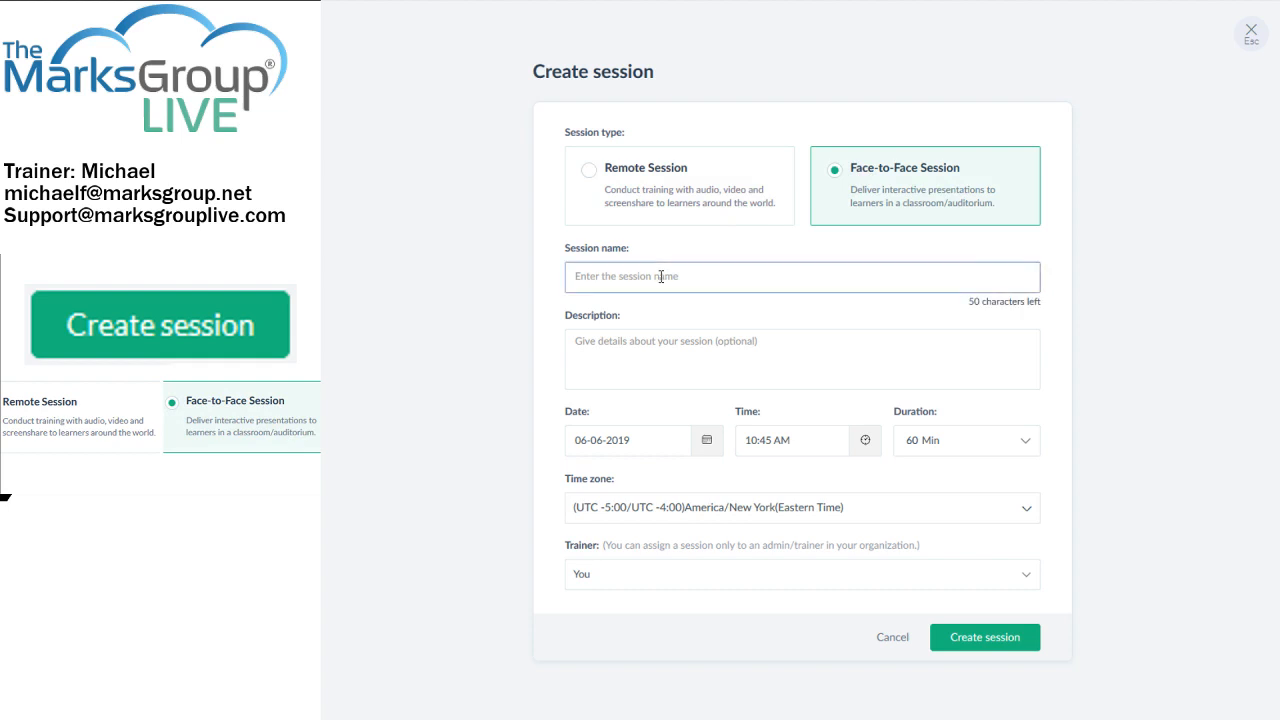
text(F)
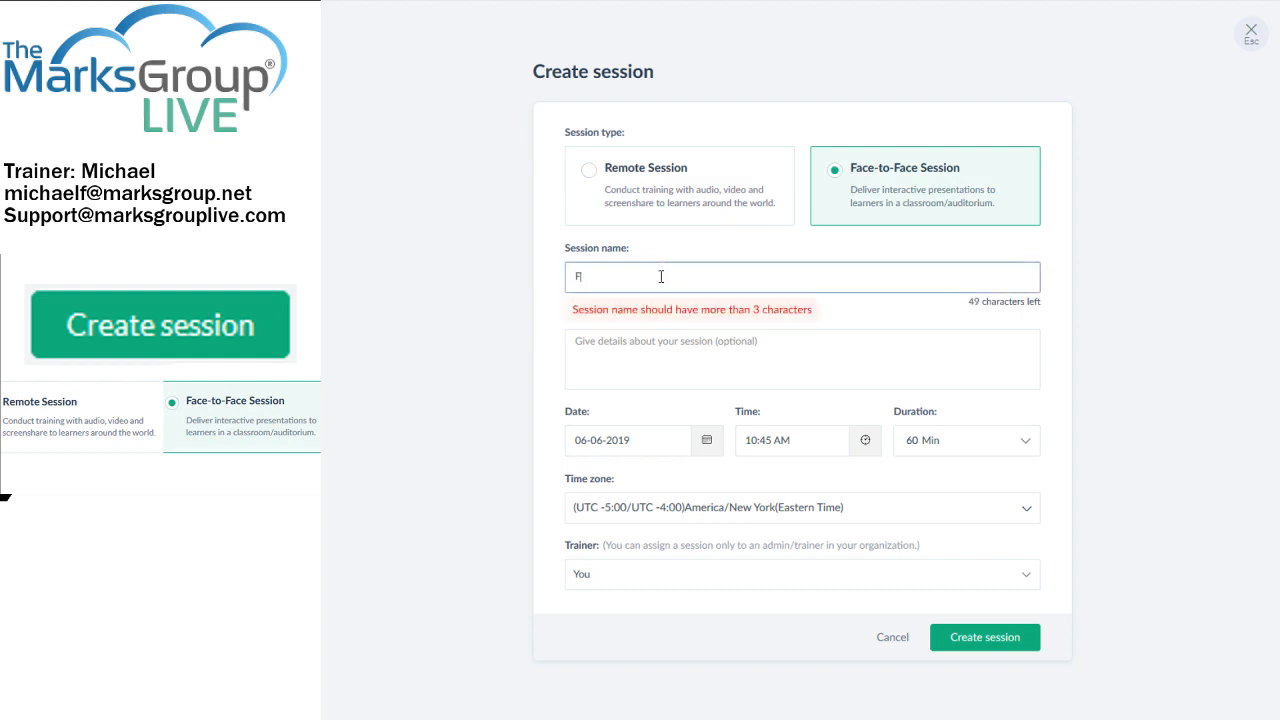
text(ace-t)
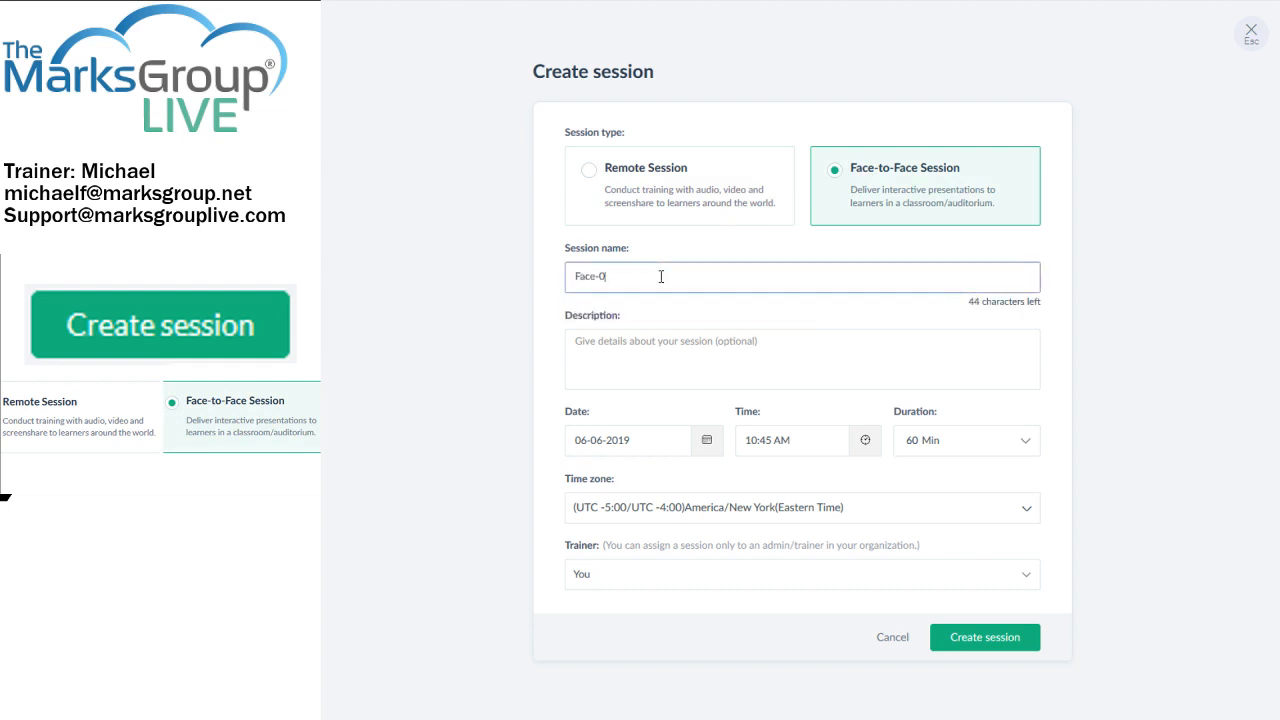
text(o-face - MGL Session 1)
key(Tab)
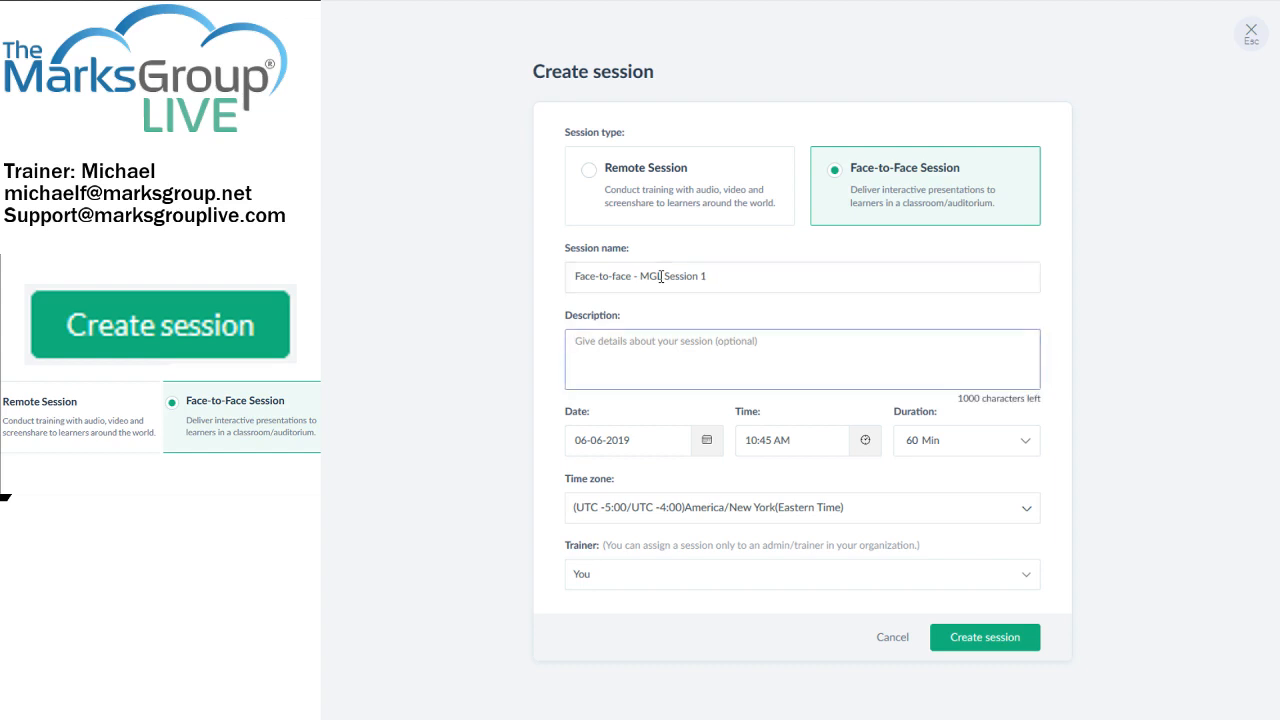
text(Demo session )
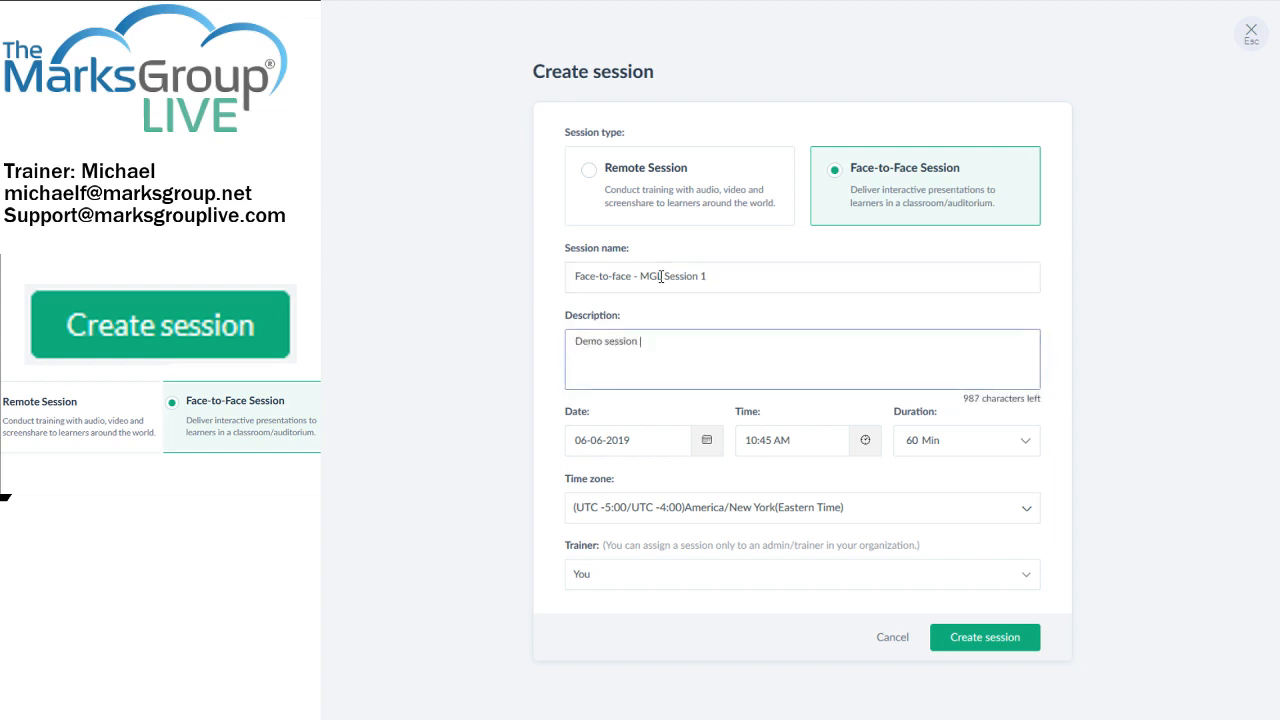
text(for ShowTime Face-to-)
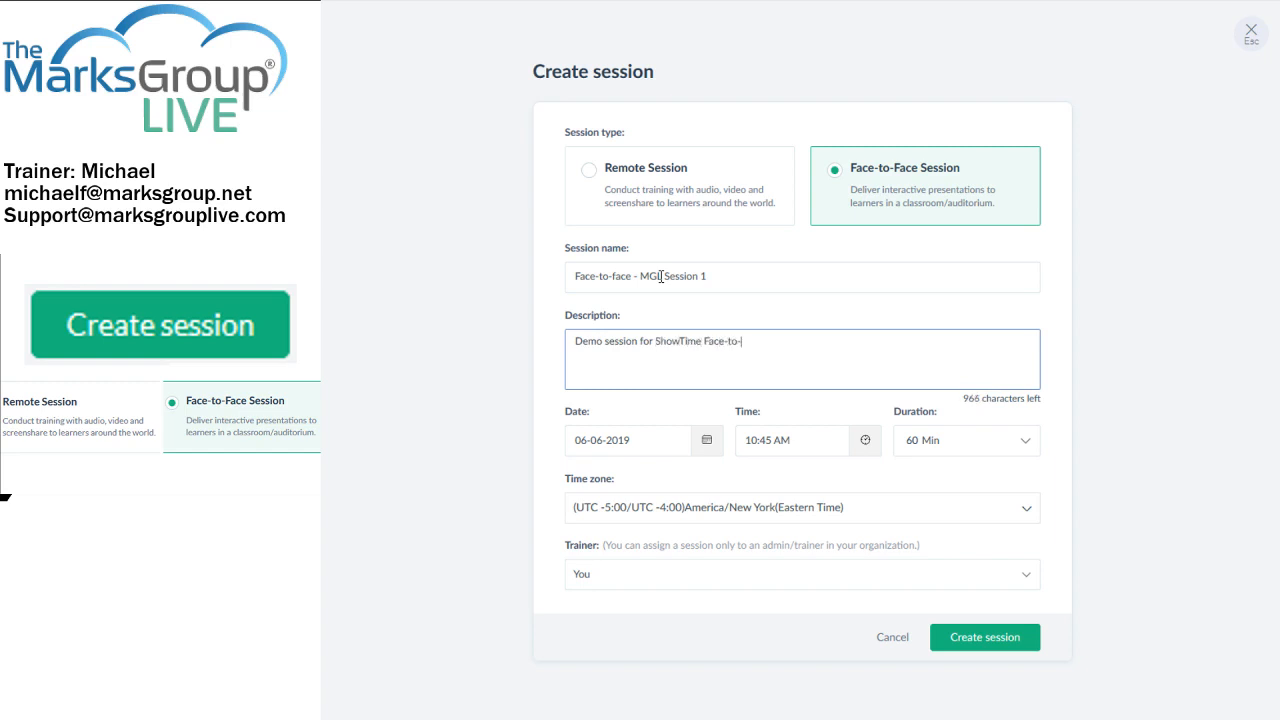
text(Face setup)
click(612, 276)
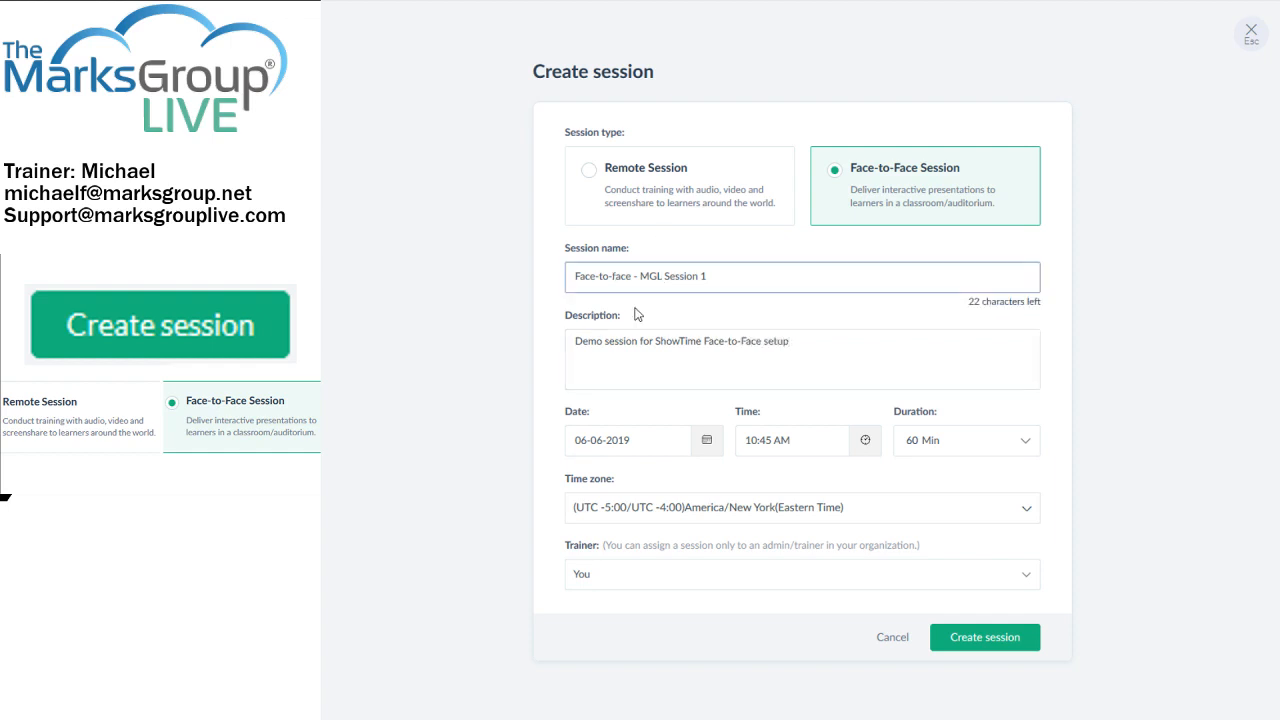
key(BackSpace)
text(F)
Step: Set the session date to 07-06-2019 and create the session
click(707, 440)
click(692, 546)
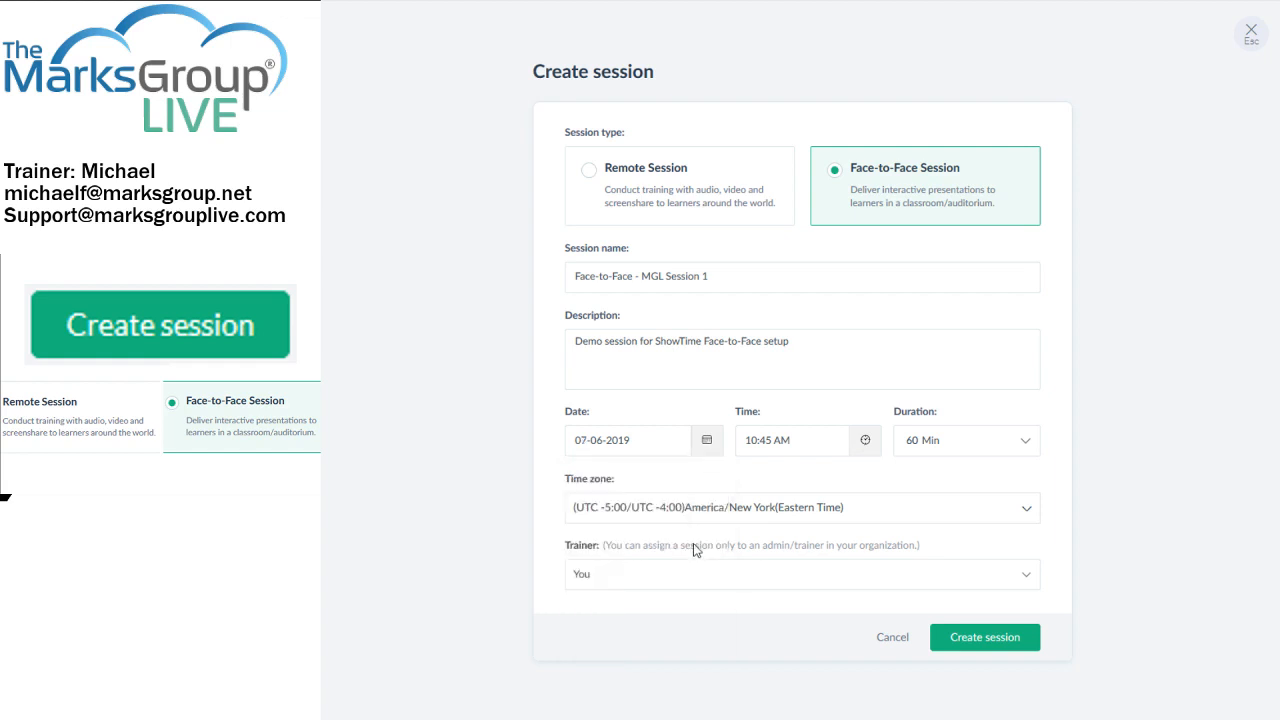
click(962, 638)
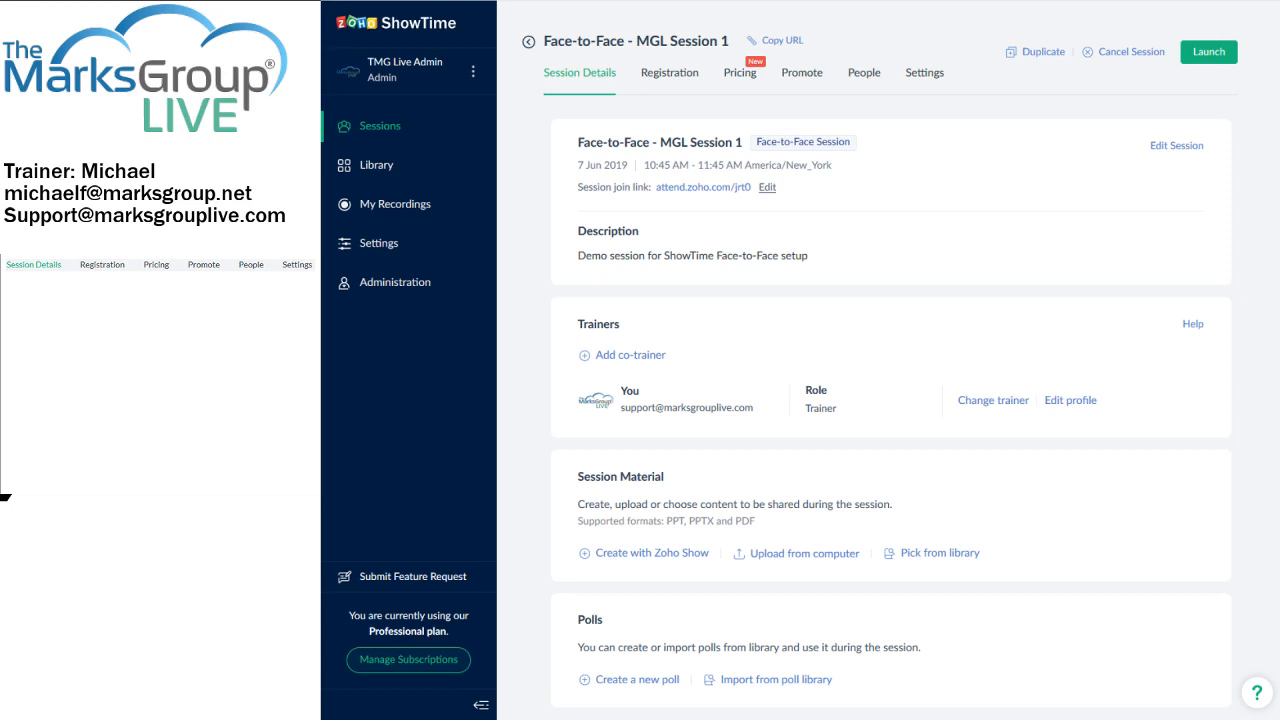
click(1166, 146)
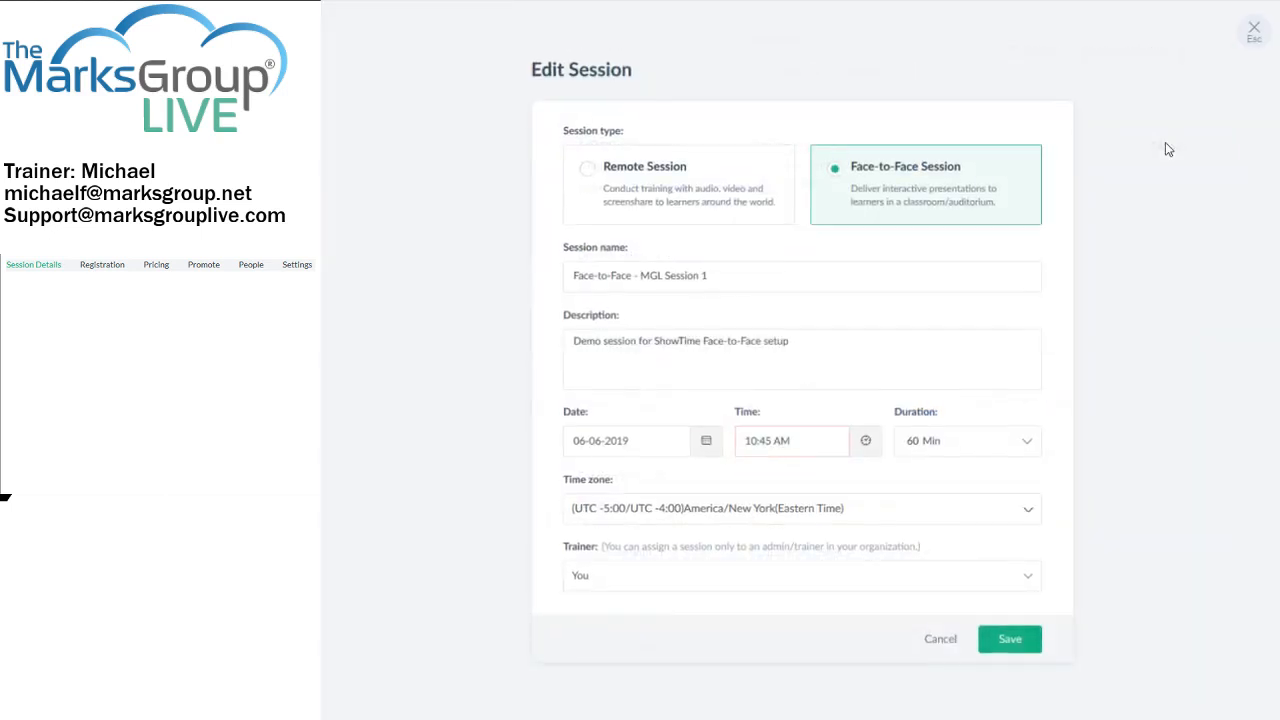
click(938, 637)
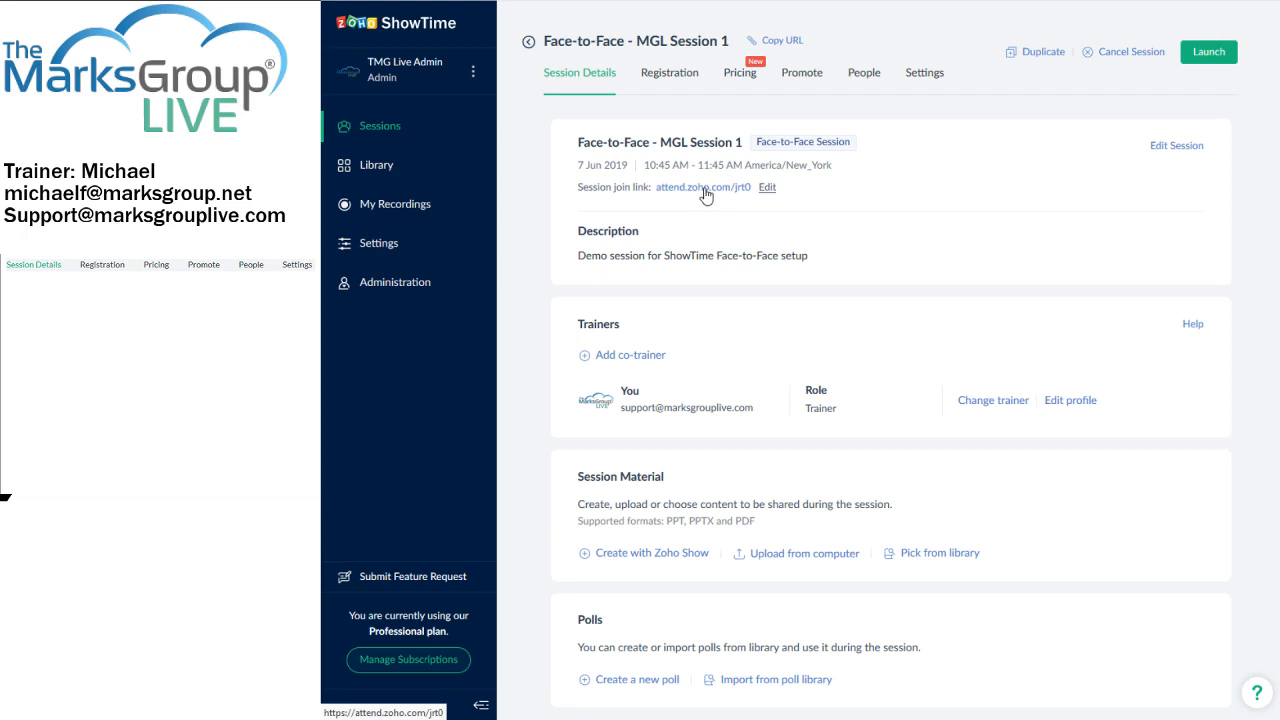
click(770, 189)
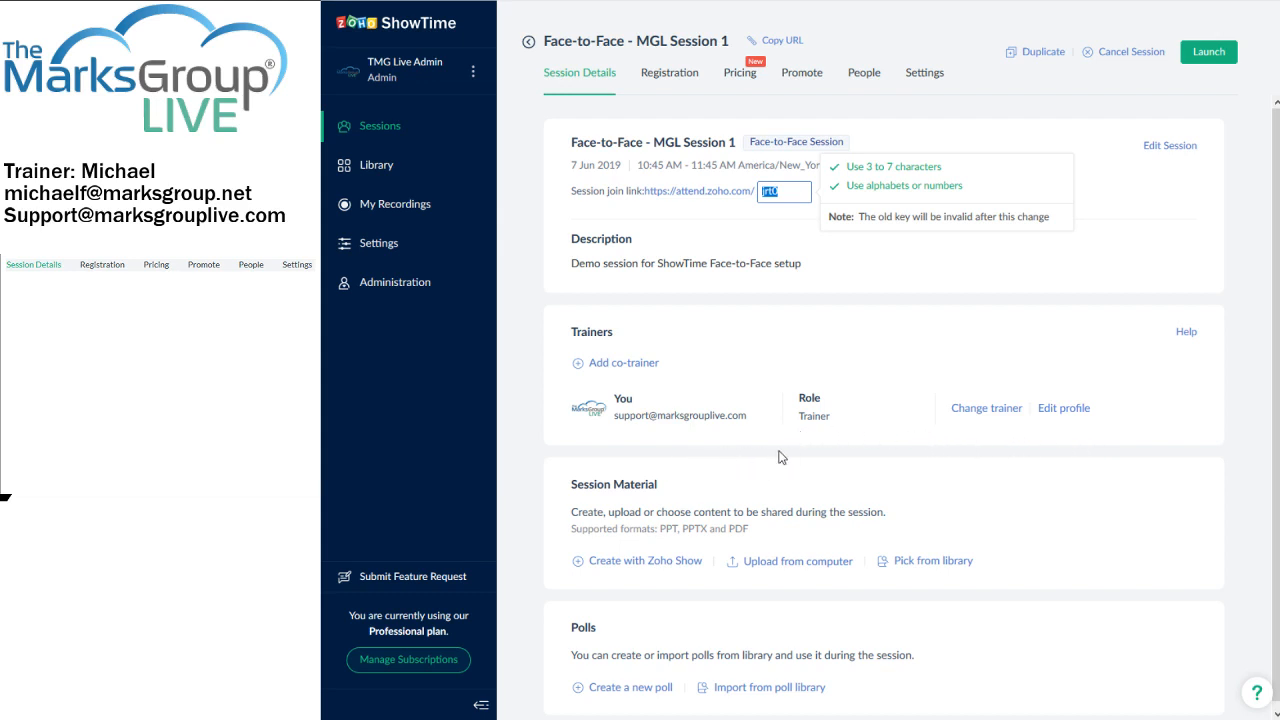
key(Return)
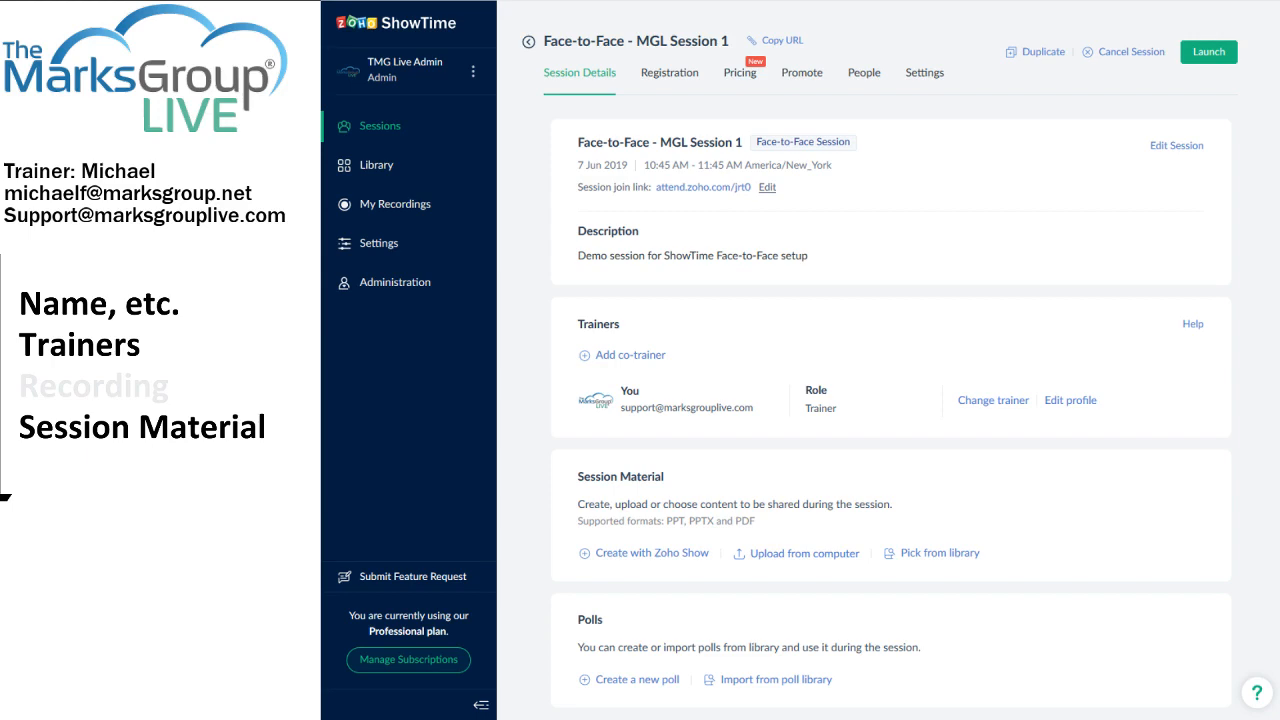
Step: Pick 'My First Demo Presentation' from the library and add it as session material
click(918, 552)
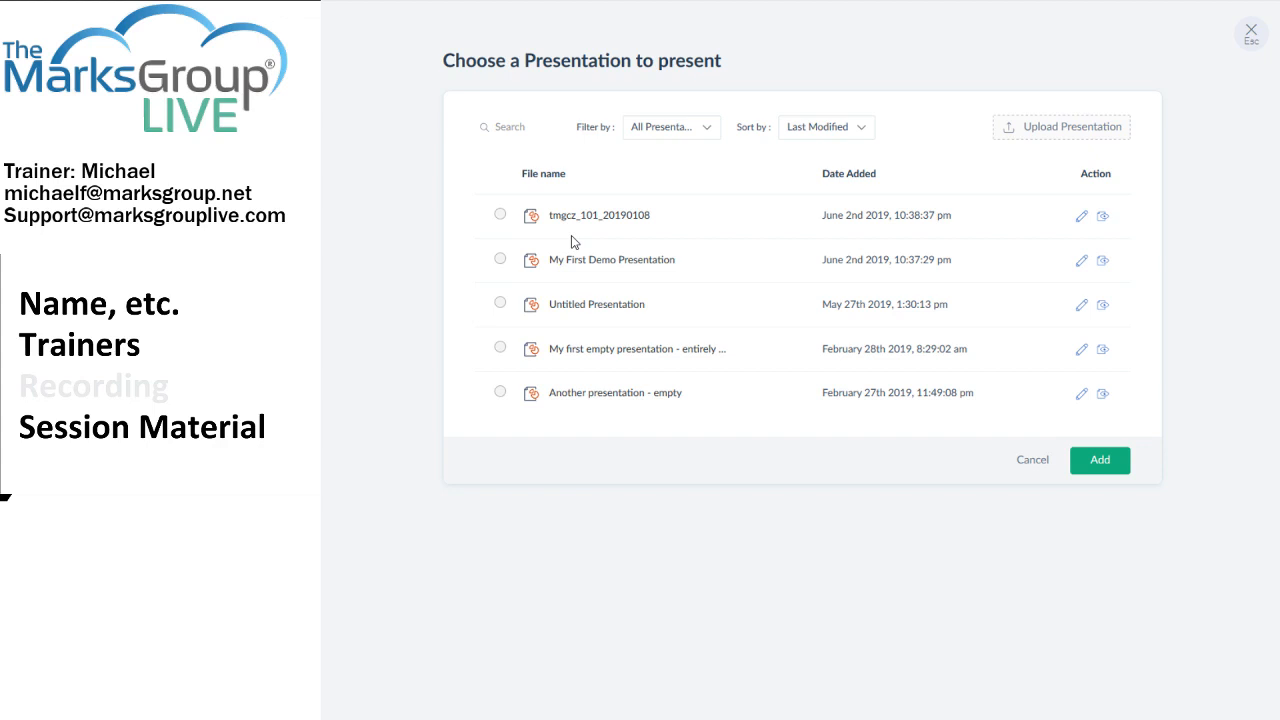
click(500, 260)
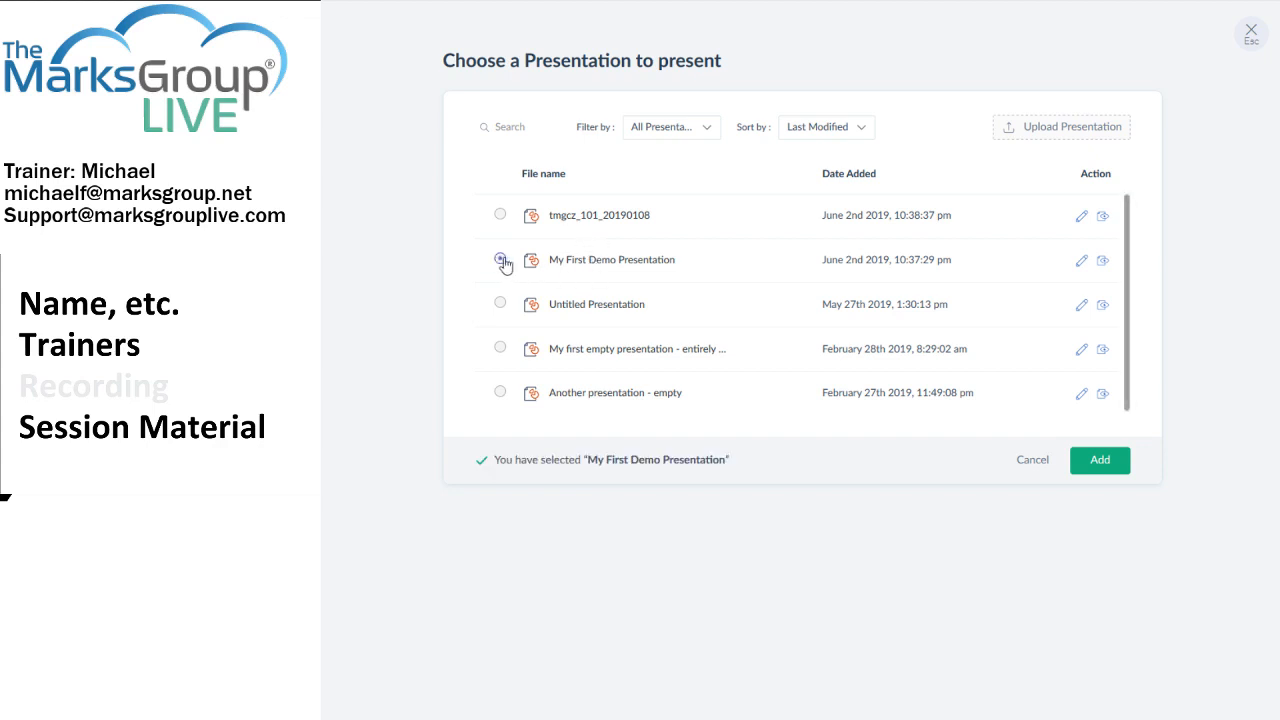
click(1096, 460)
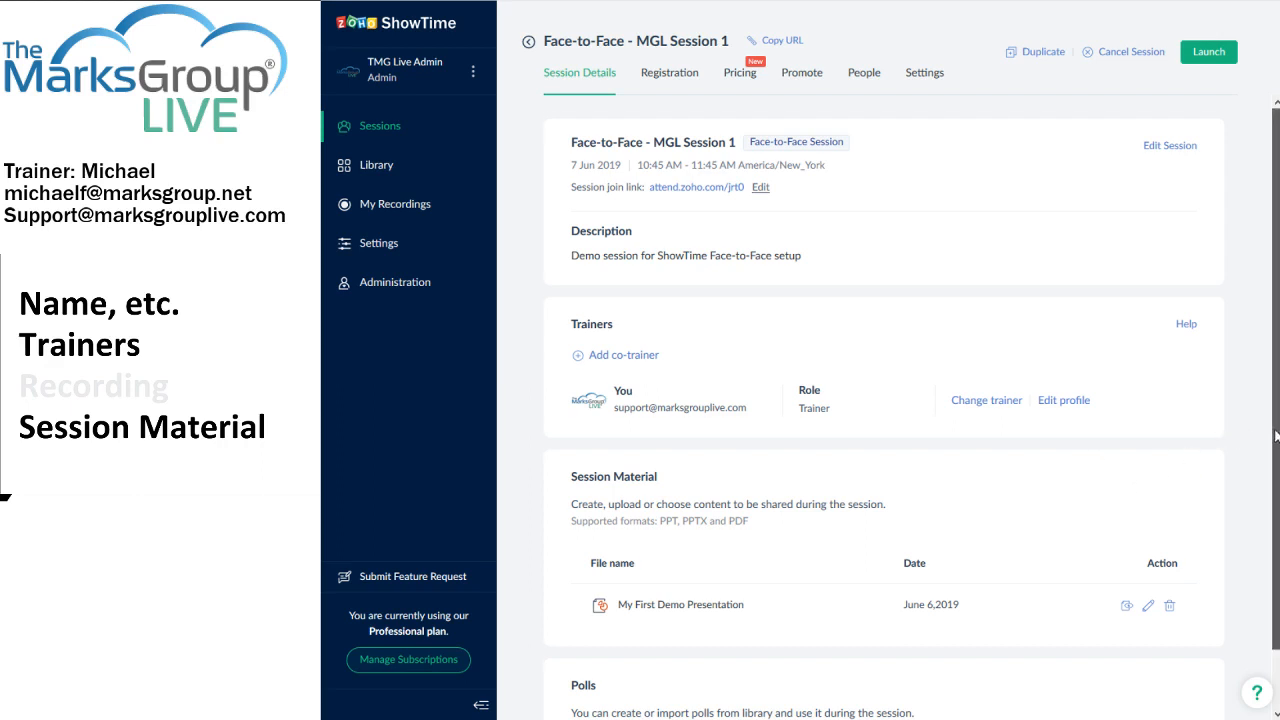
Step: Import the Star Rating, Single Textbox and Multiple choice polls from the poll library
scroll(1270, 543, down, 1)
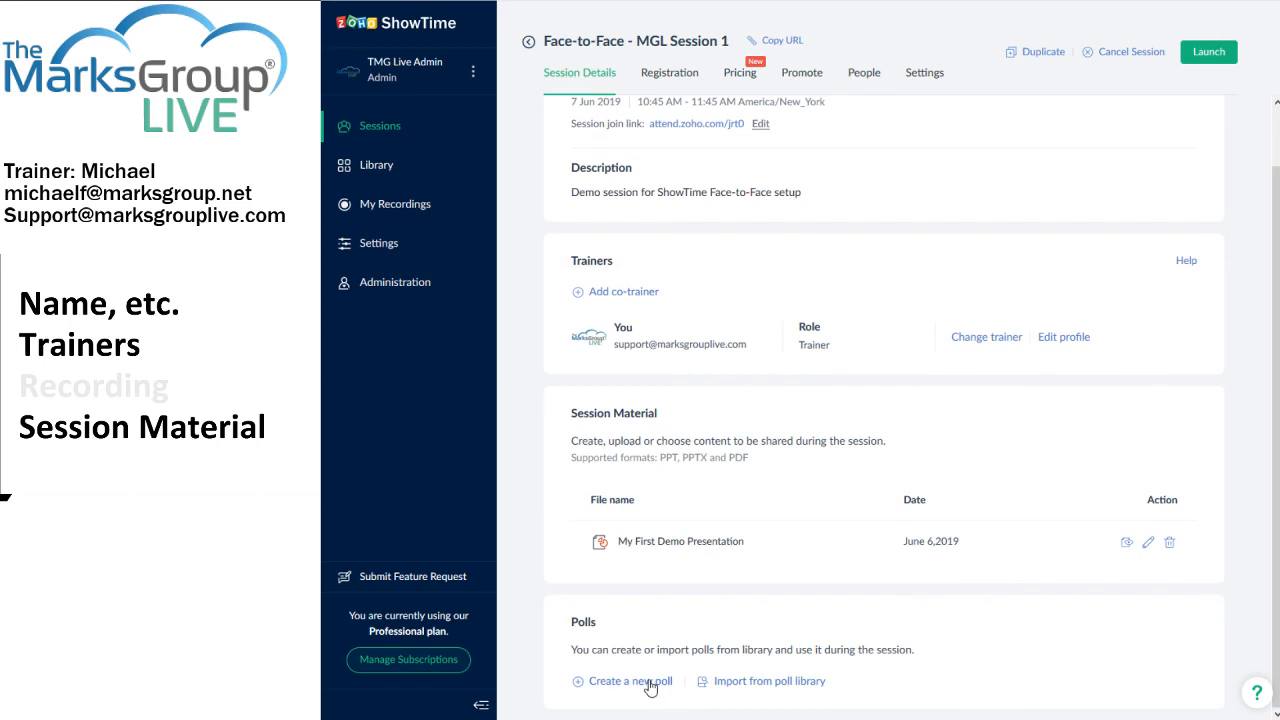
click(739, 692)
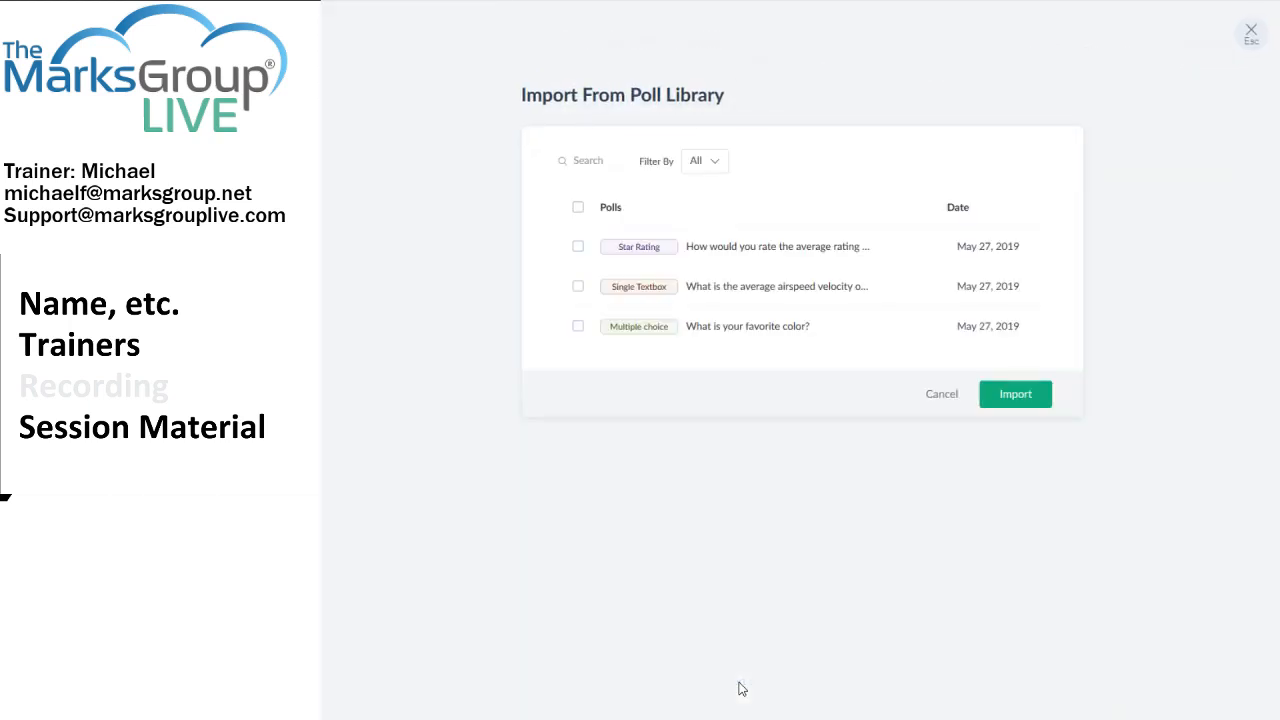
click(578, 208)
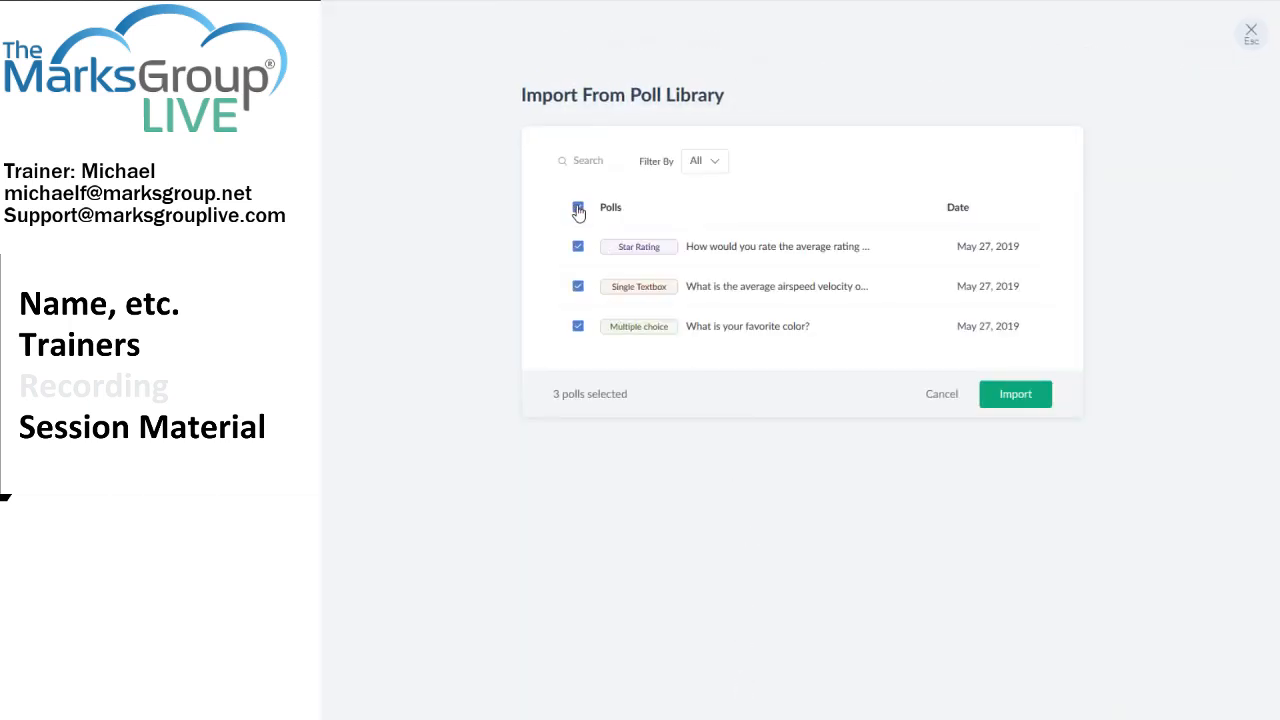
click(1013, 398)
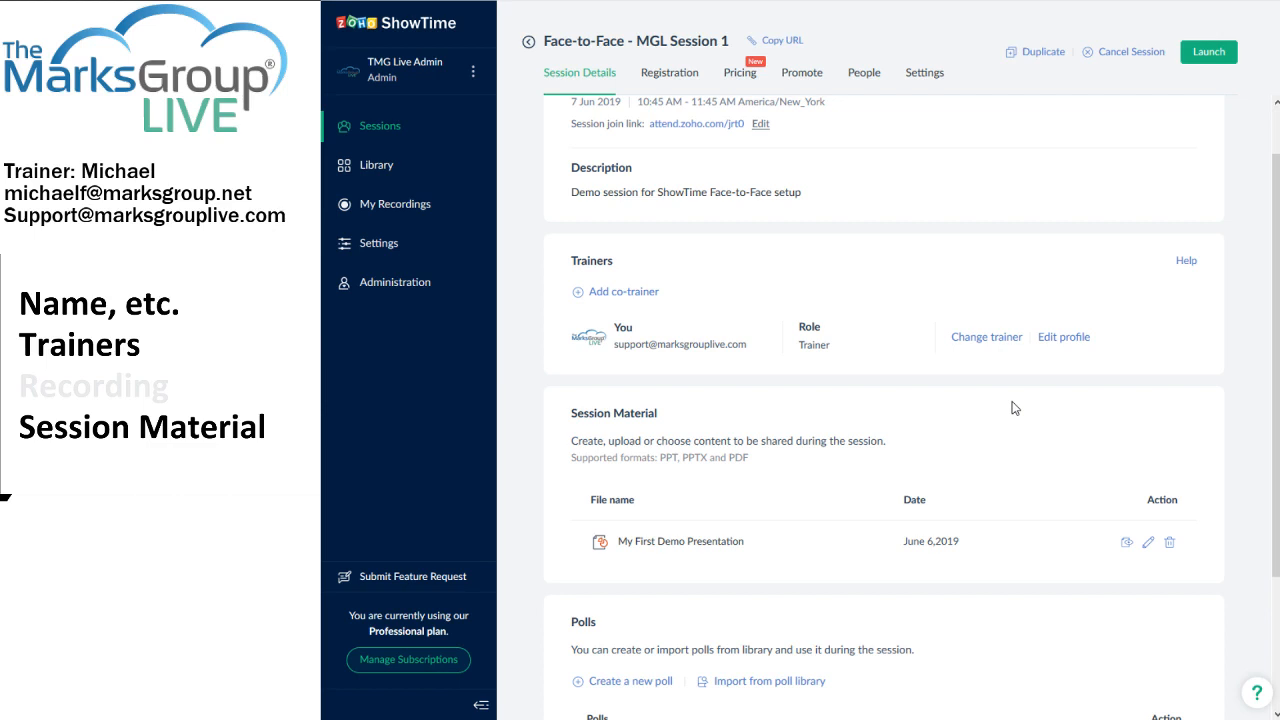
drag(1274, 301, 1272, 517)
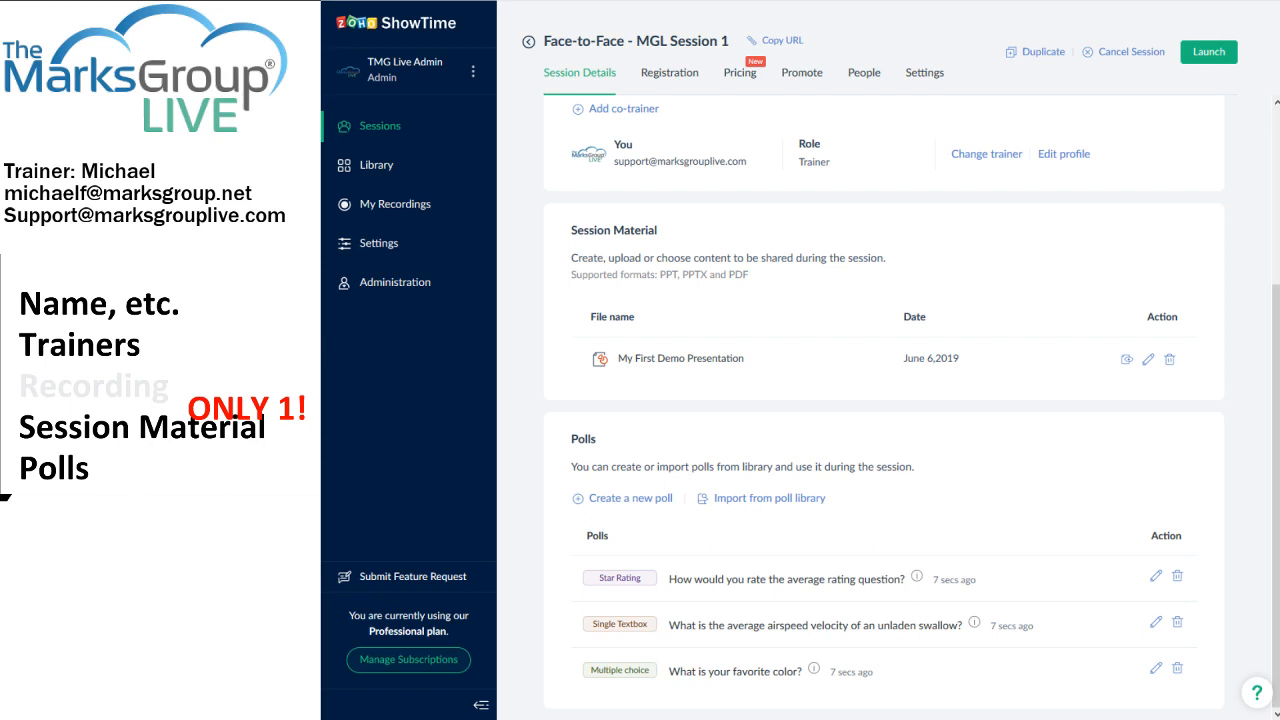
Step: On the Registration tab, check 'Enable registration for this session'
click(670, 74)
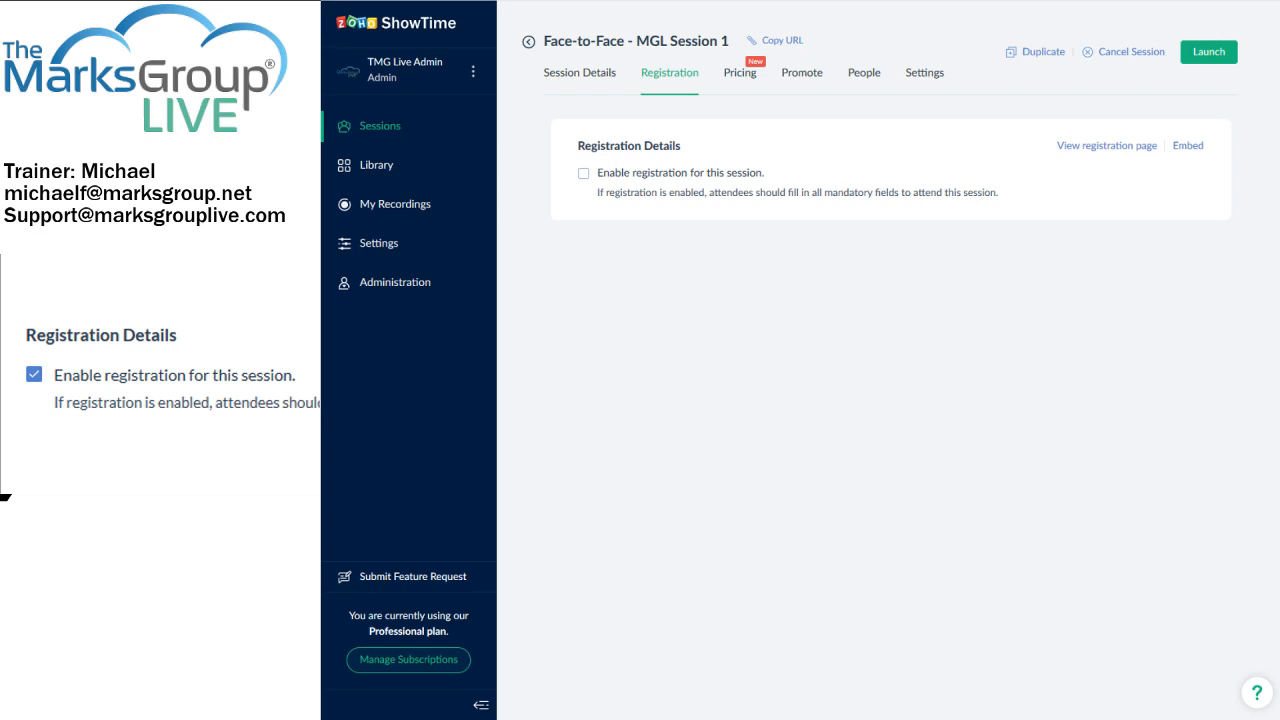
click(584, 174)
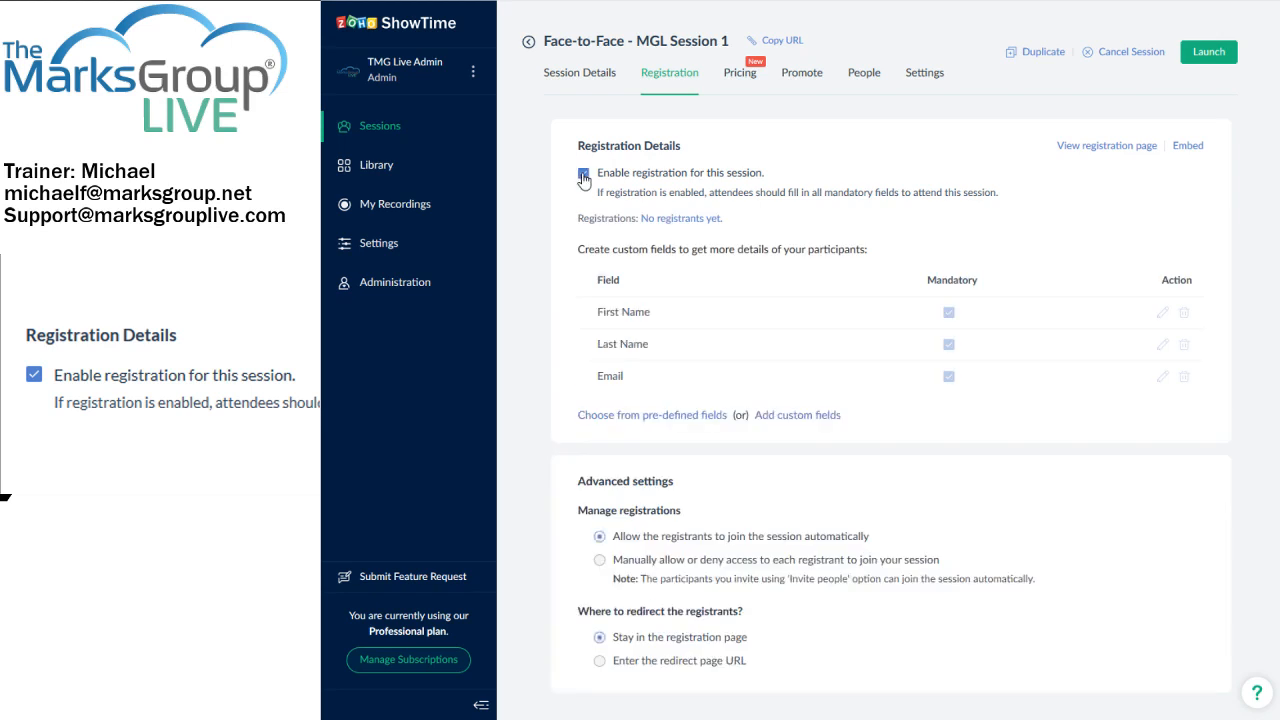
click(584, 175)
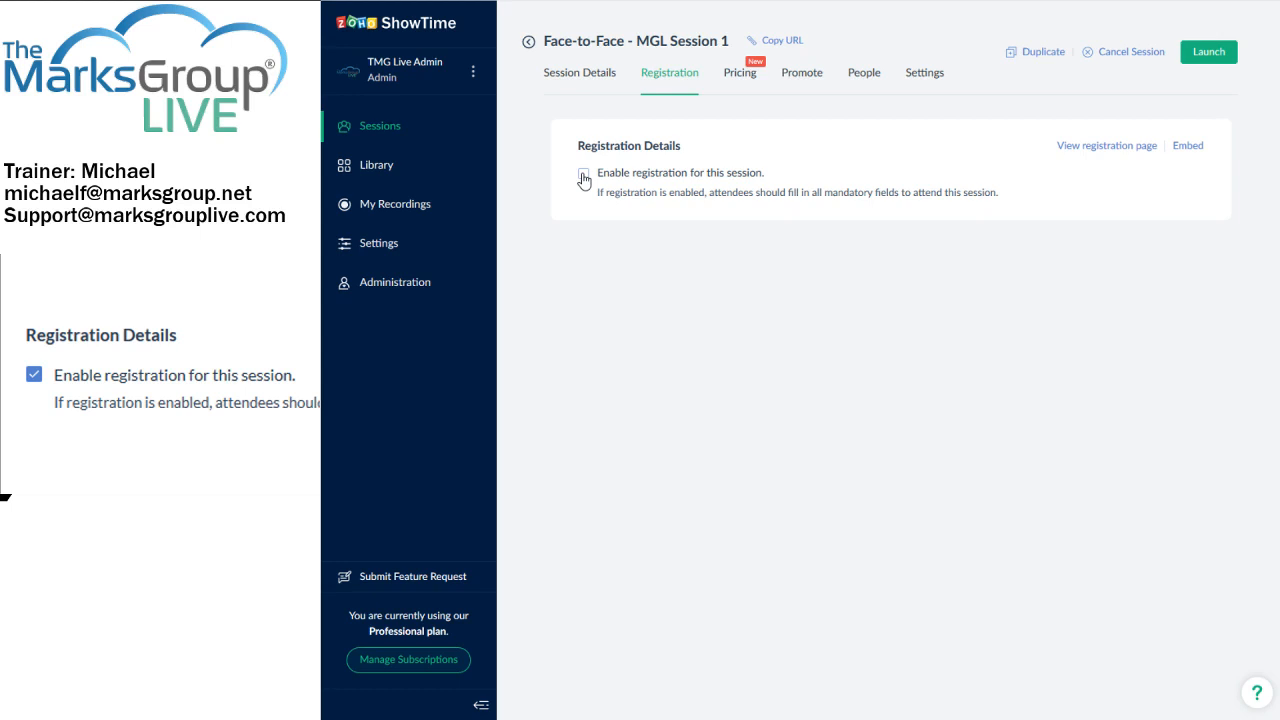
click(584, 177)
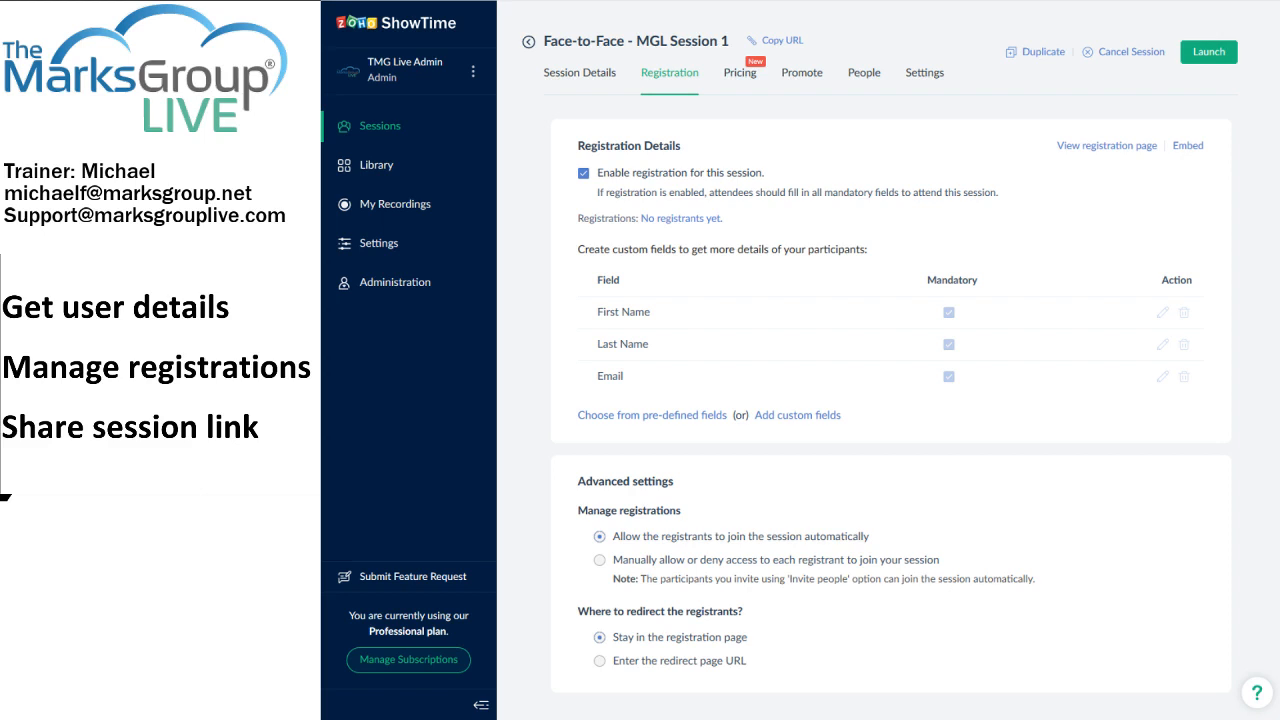
Step: Add the predefined State field to the registration form
click(670, 414)
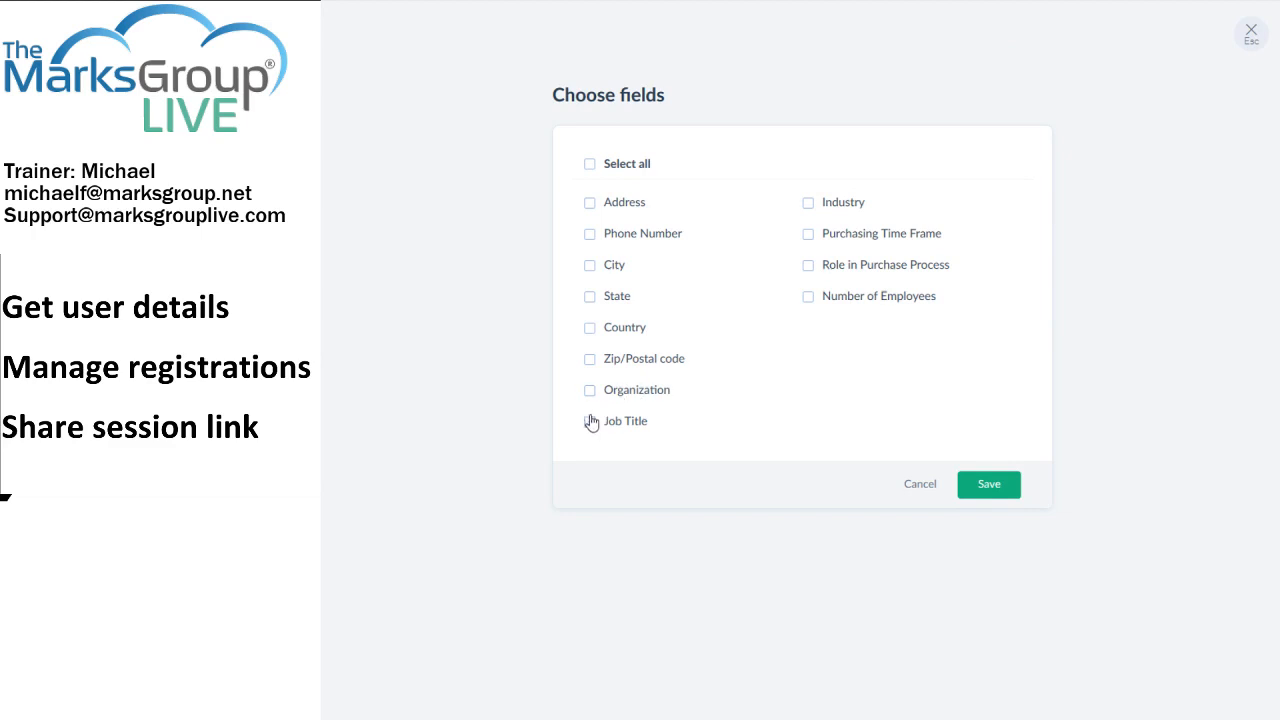
click(589, 298)
click(982, 488)
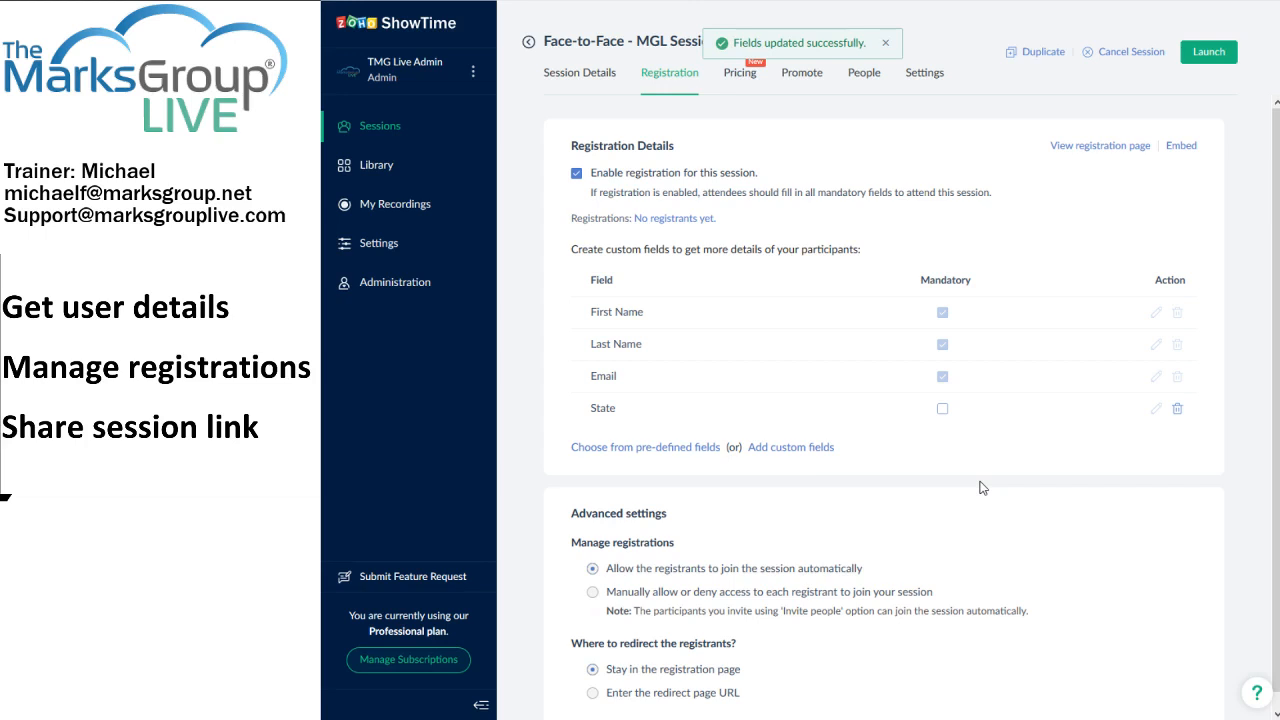
click(1179, 413)
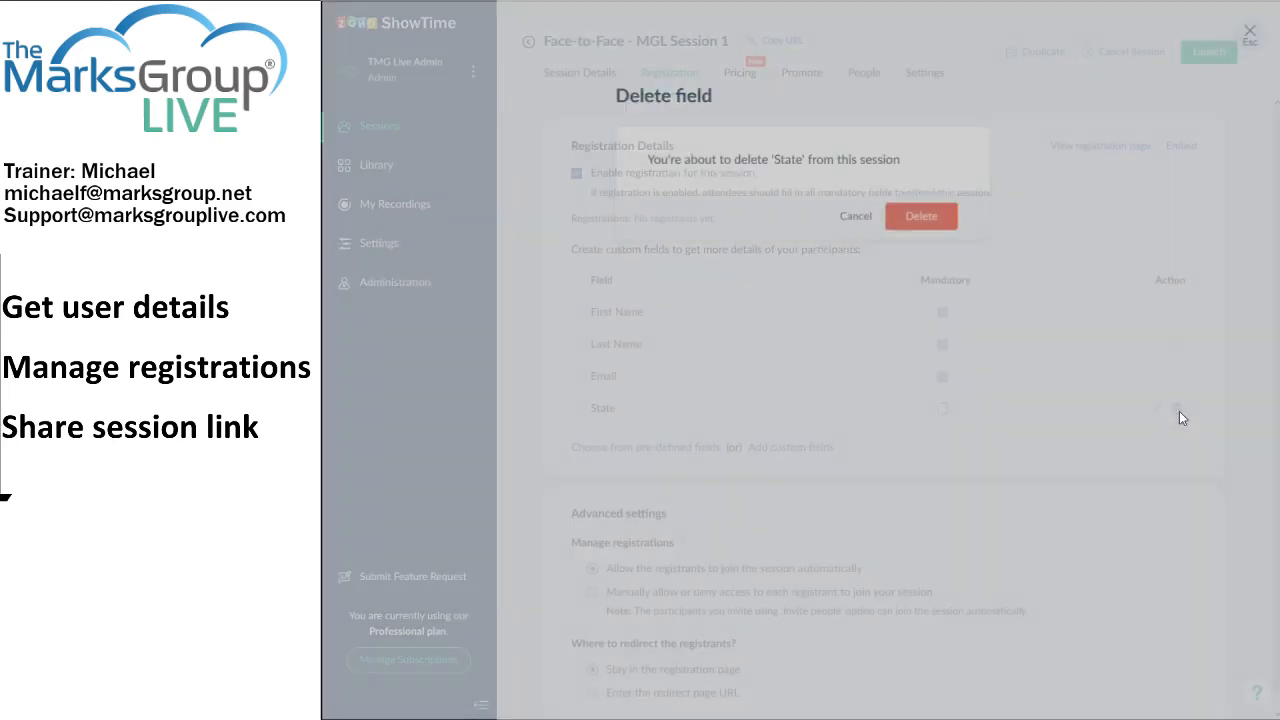
click(862, 222)
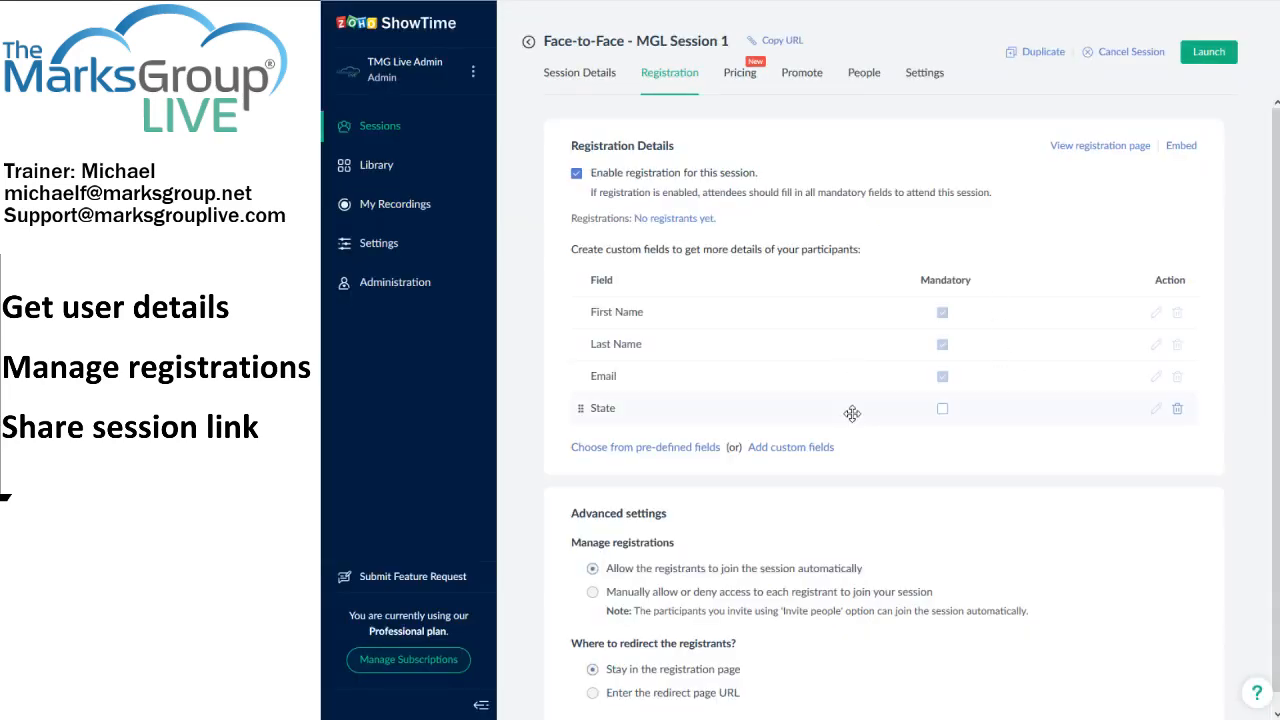
drag(849, 412, 862, 324)
Step: Add the predefined Country field and order it above State
click(690, 450)
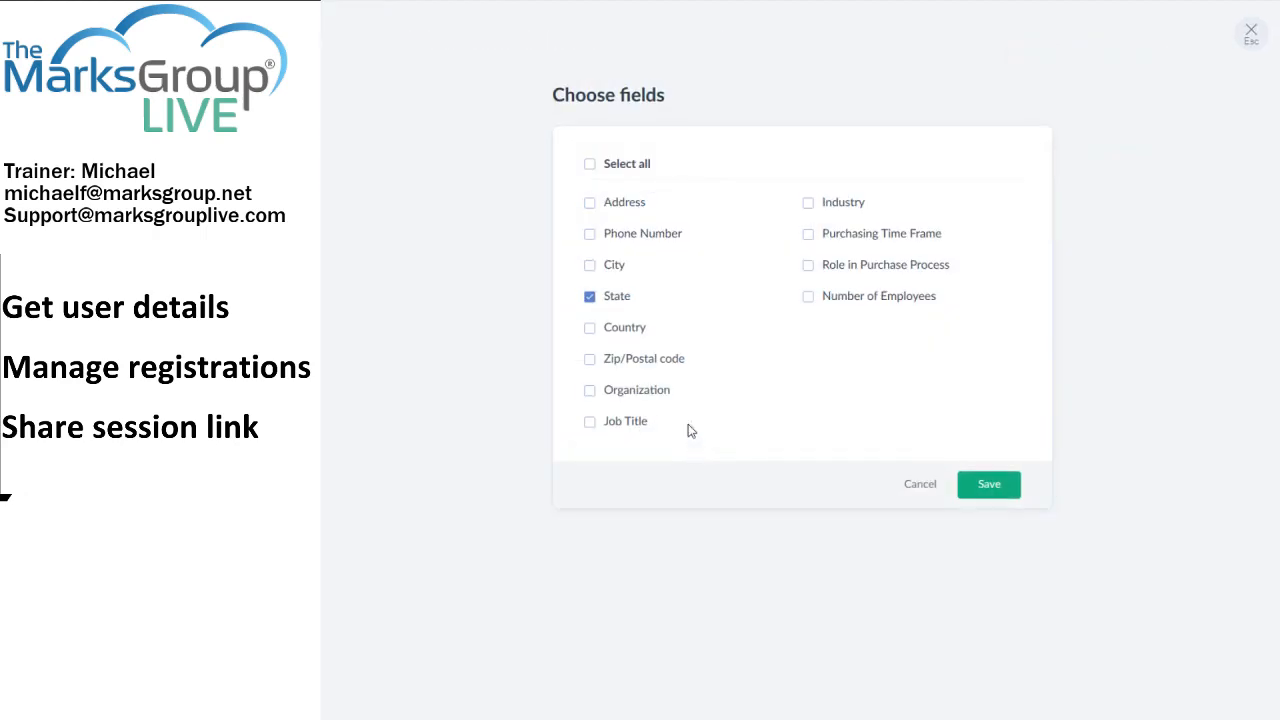
click(629, 333)
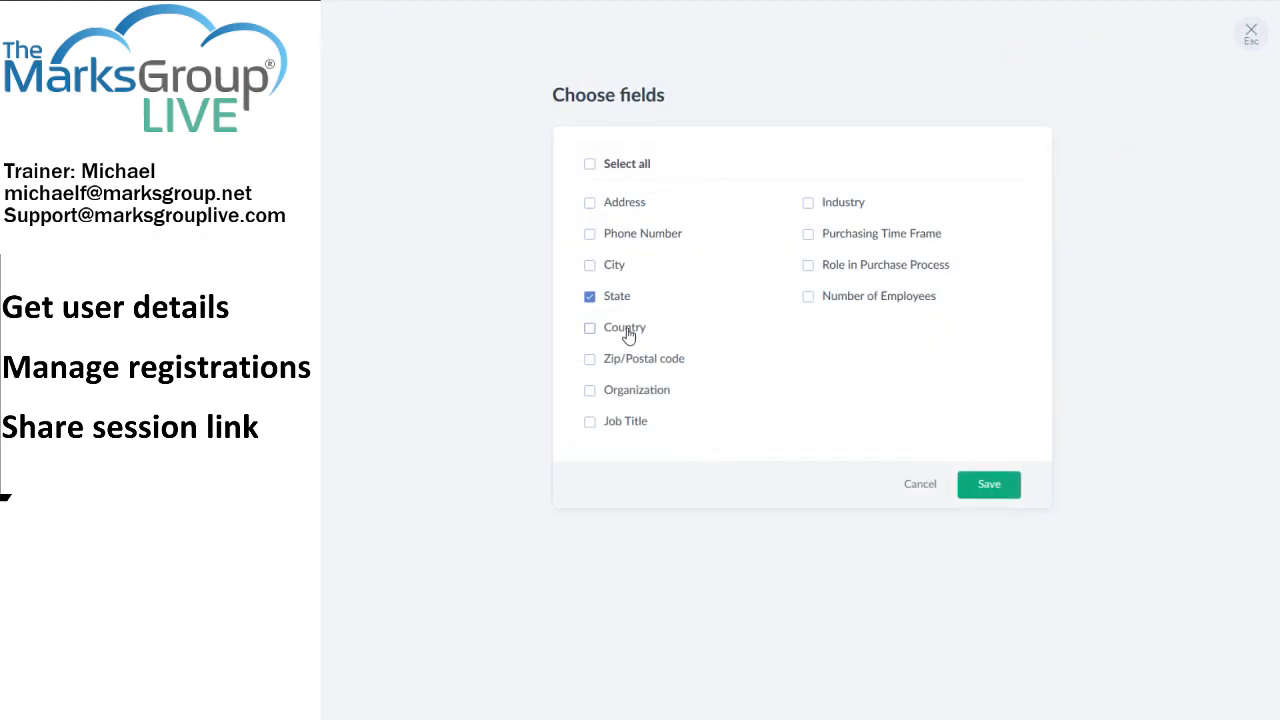
click(989, 484)
drag(805, 436, 808, 397)
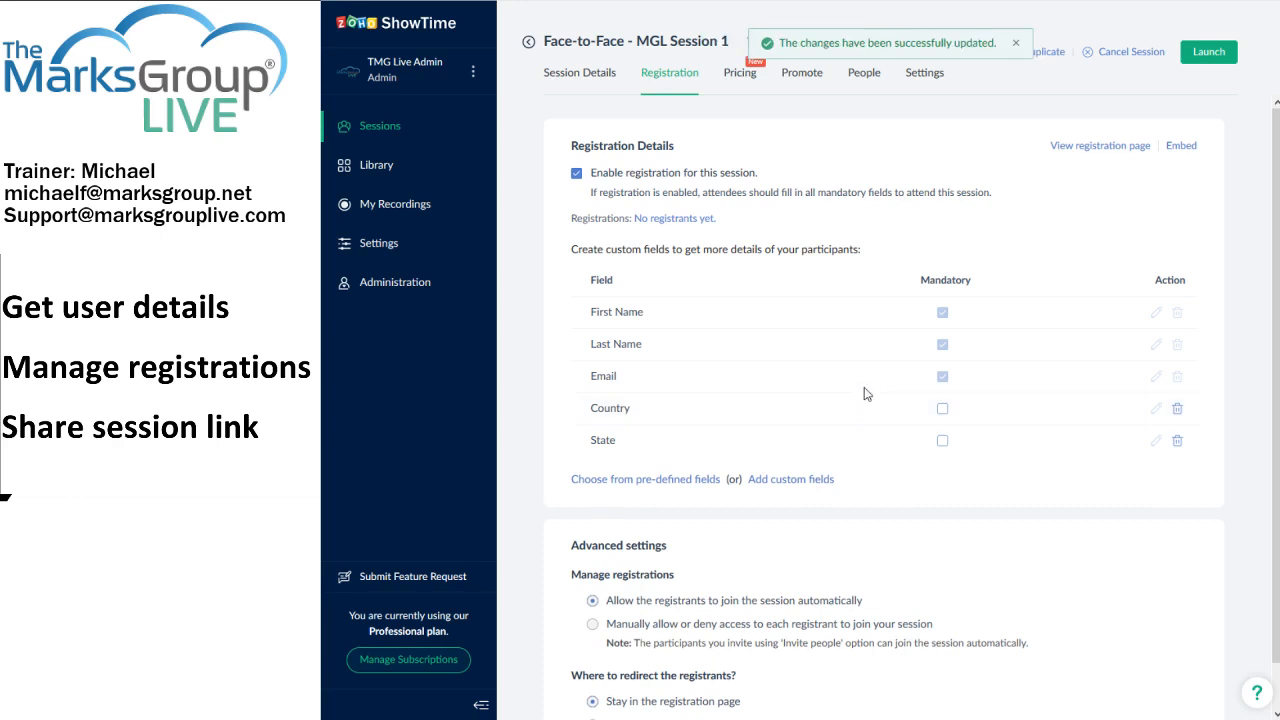
drag(856, 429, 855, 405)
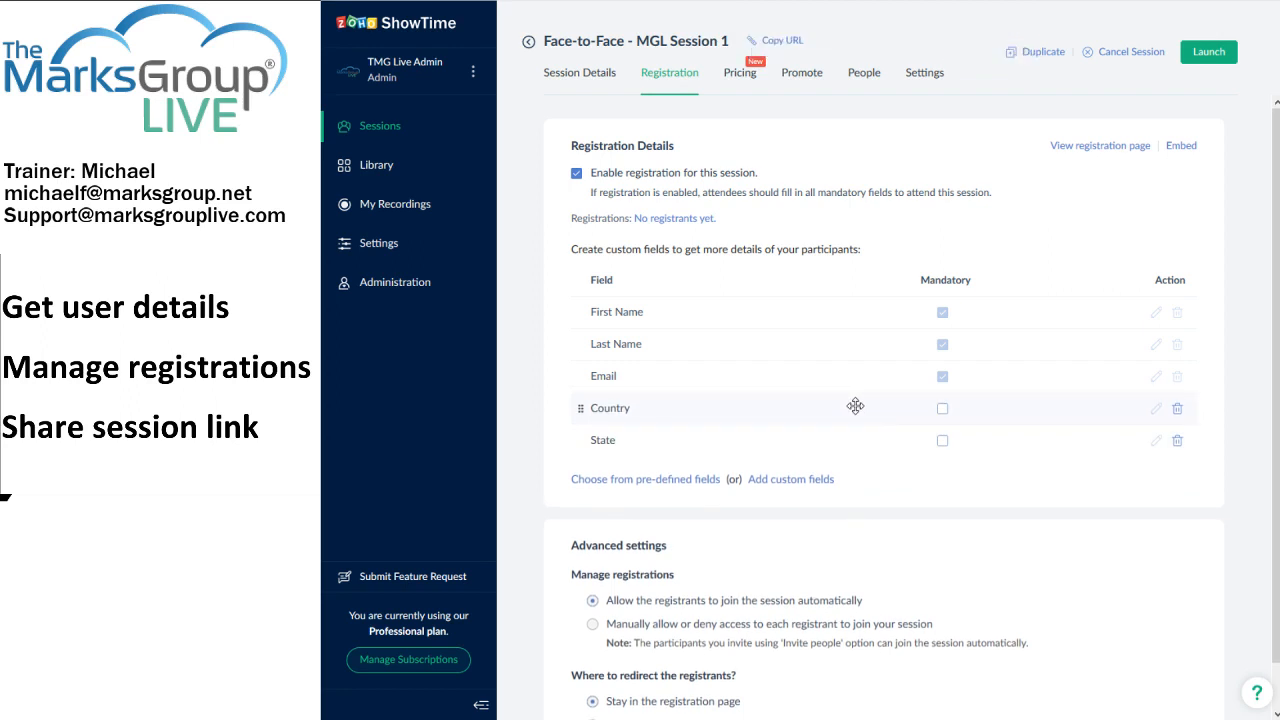
Step: Create a multiple-choice custom field labelled 'Company Division' that allows multiple answers
click(766, 482)
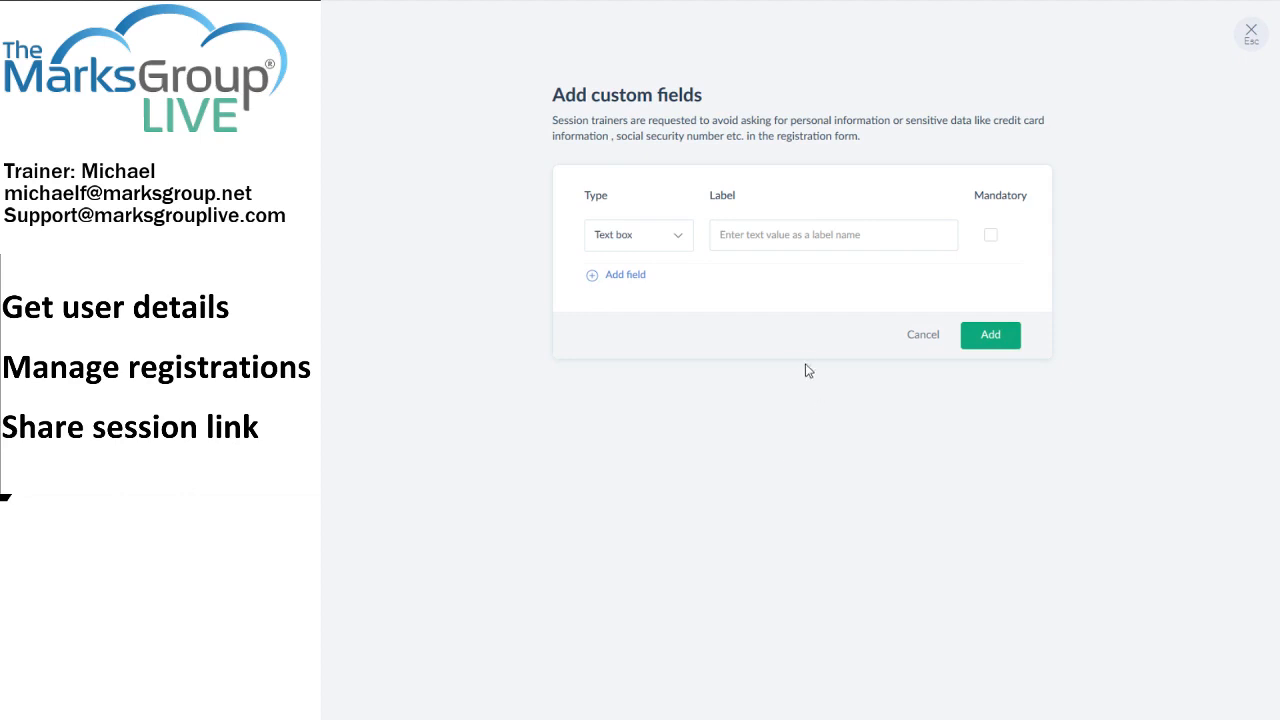
click(677, 241)
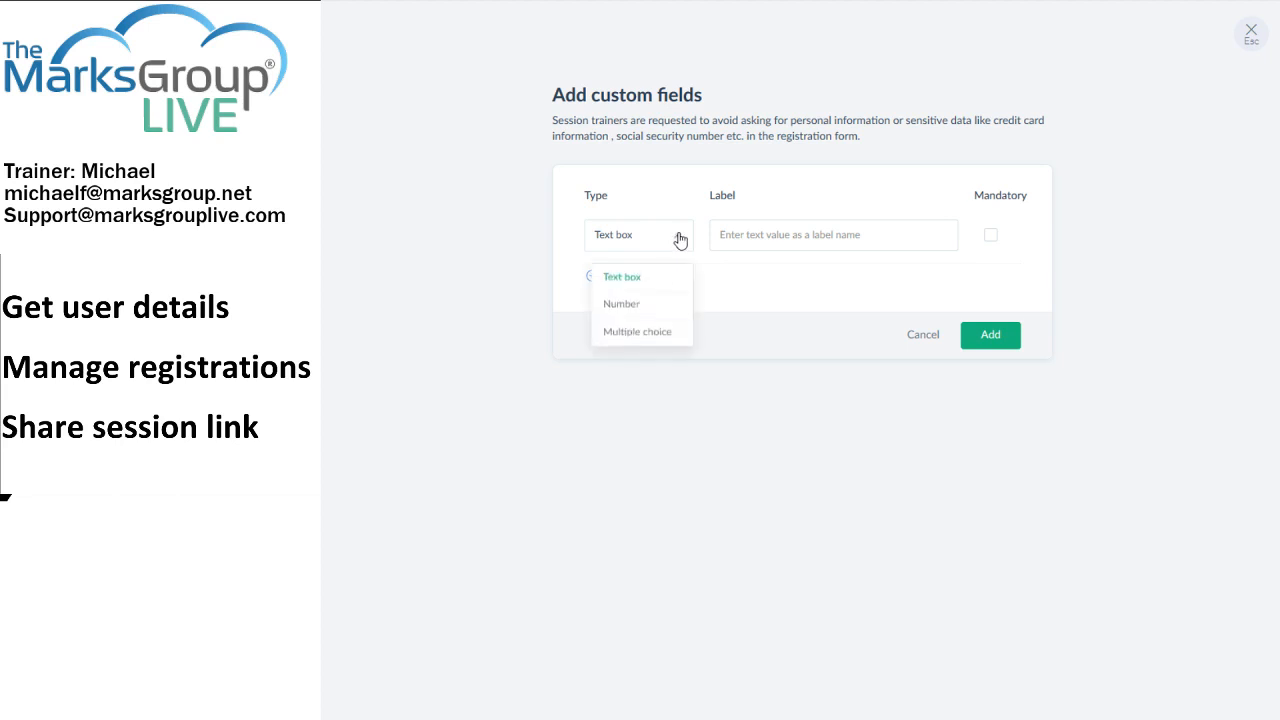
click(618, 332)
click(747, 227)
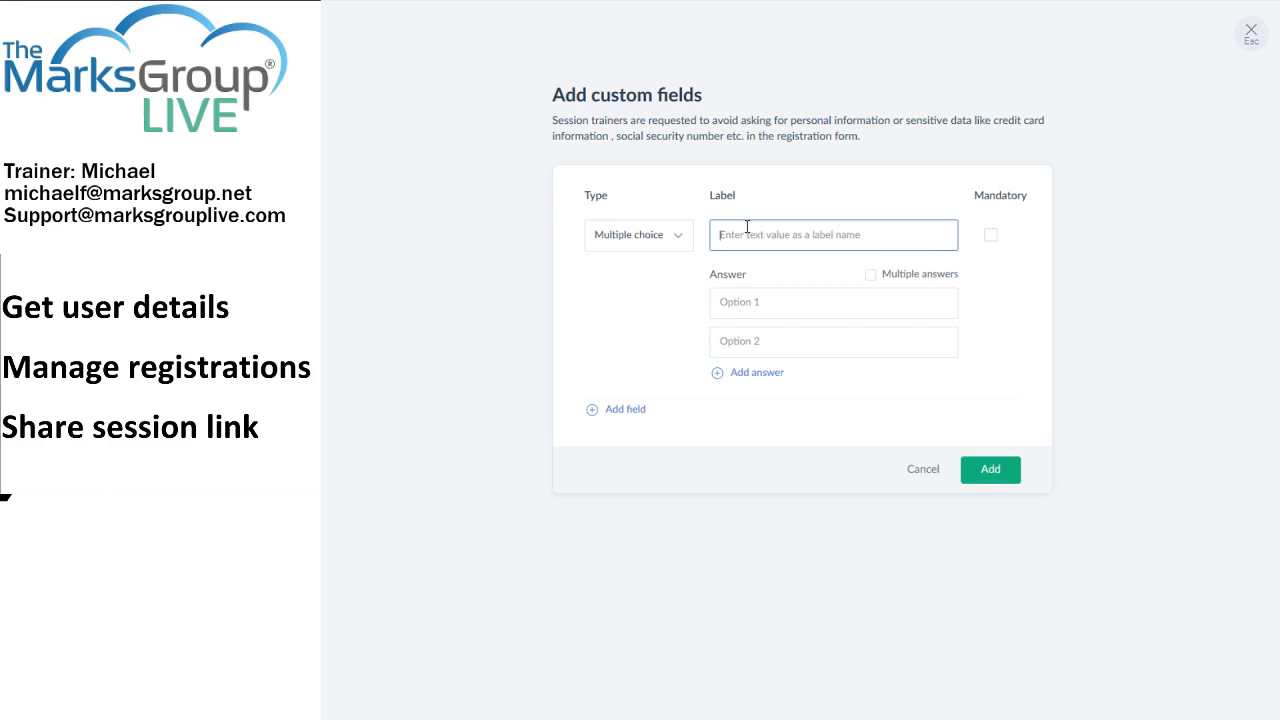
text(Company Division)
click(881, 297)
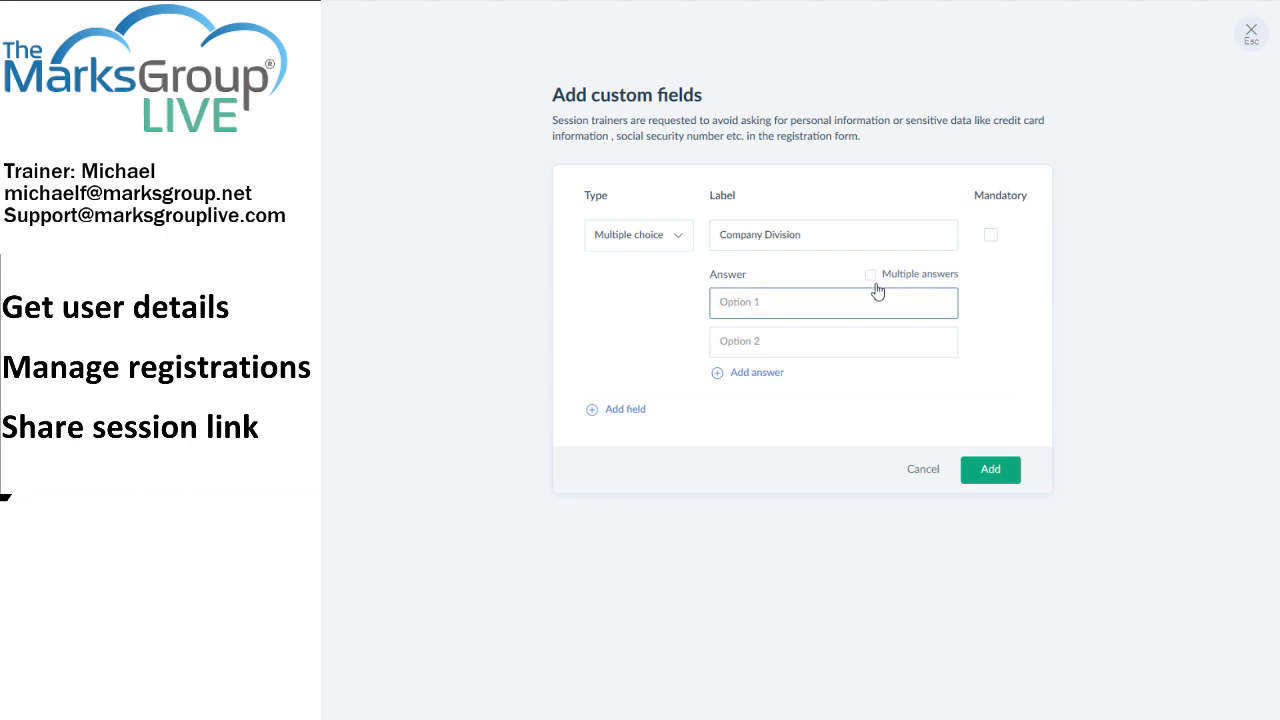
click(870, 274)
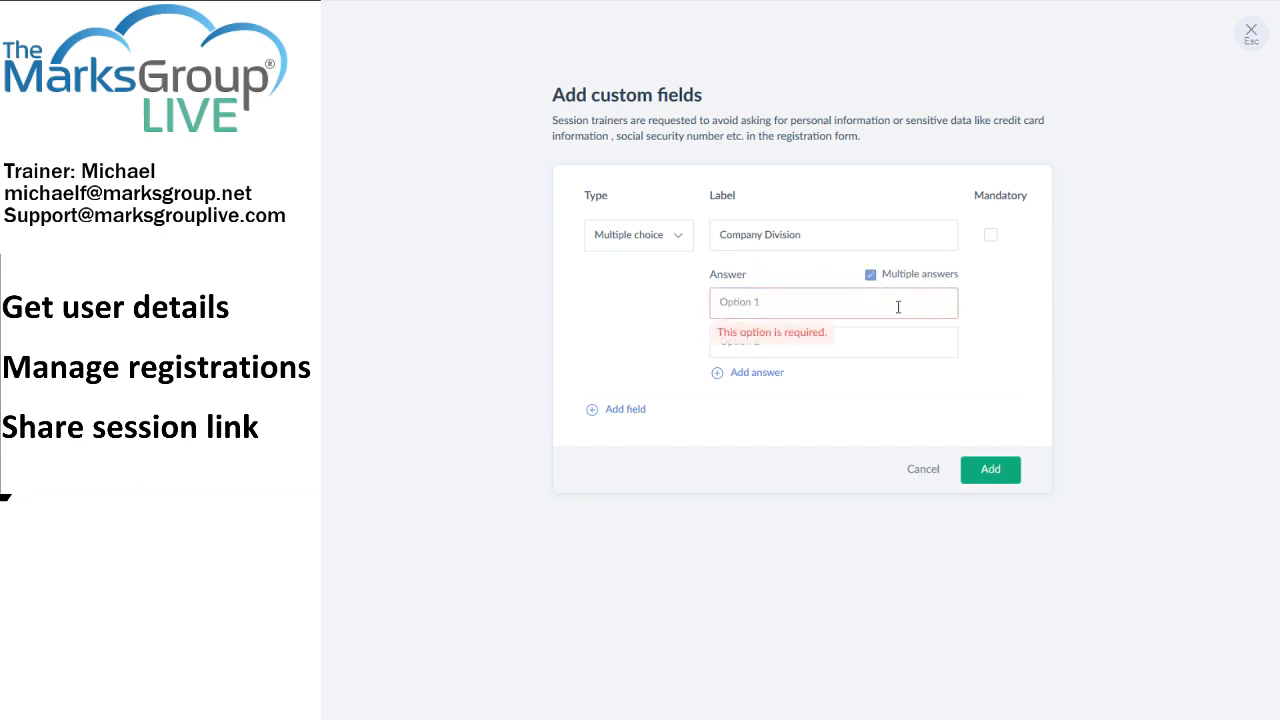
Step: Enter the answer options North America, Central America and South America
click(898, 307)
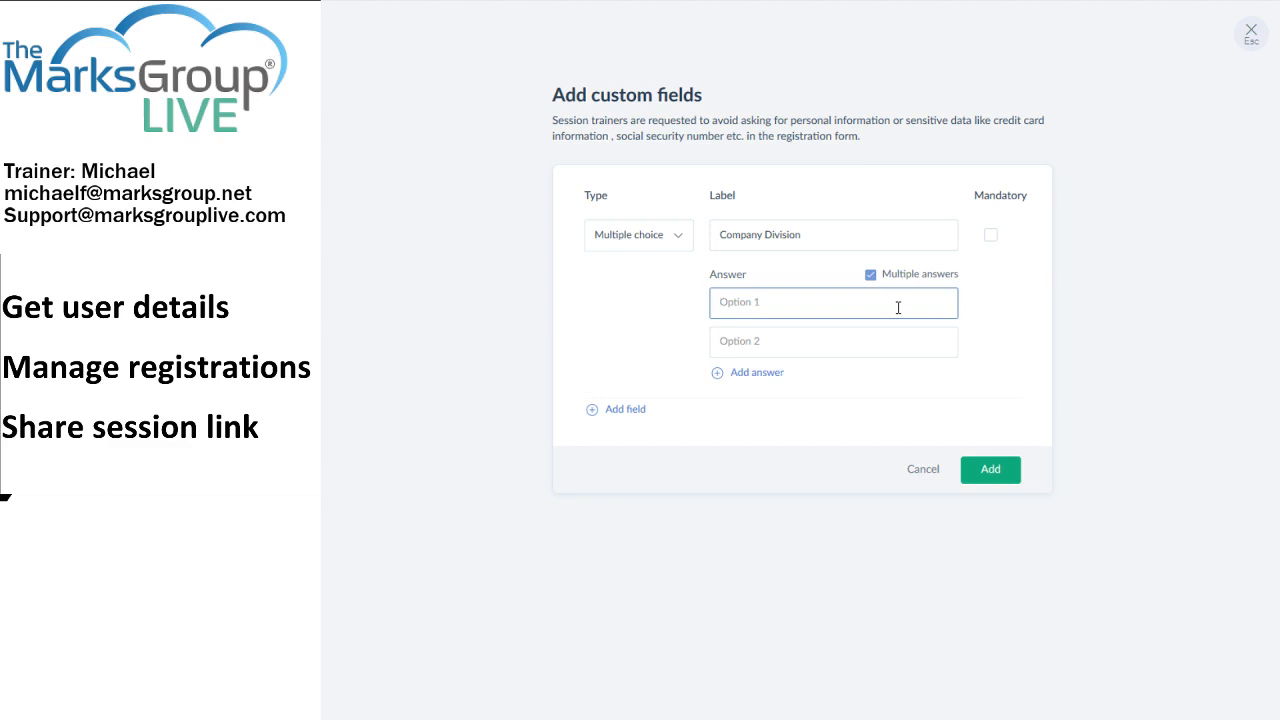
text(North America)
key(Tab)
text(C)
key(BackSpace)
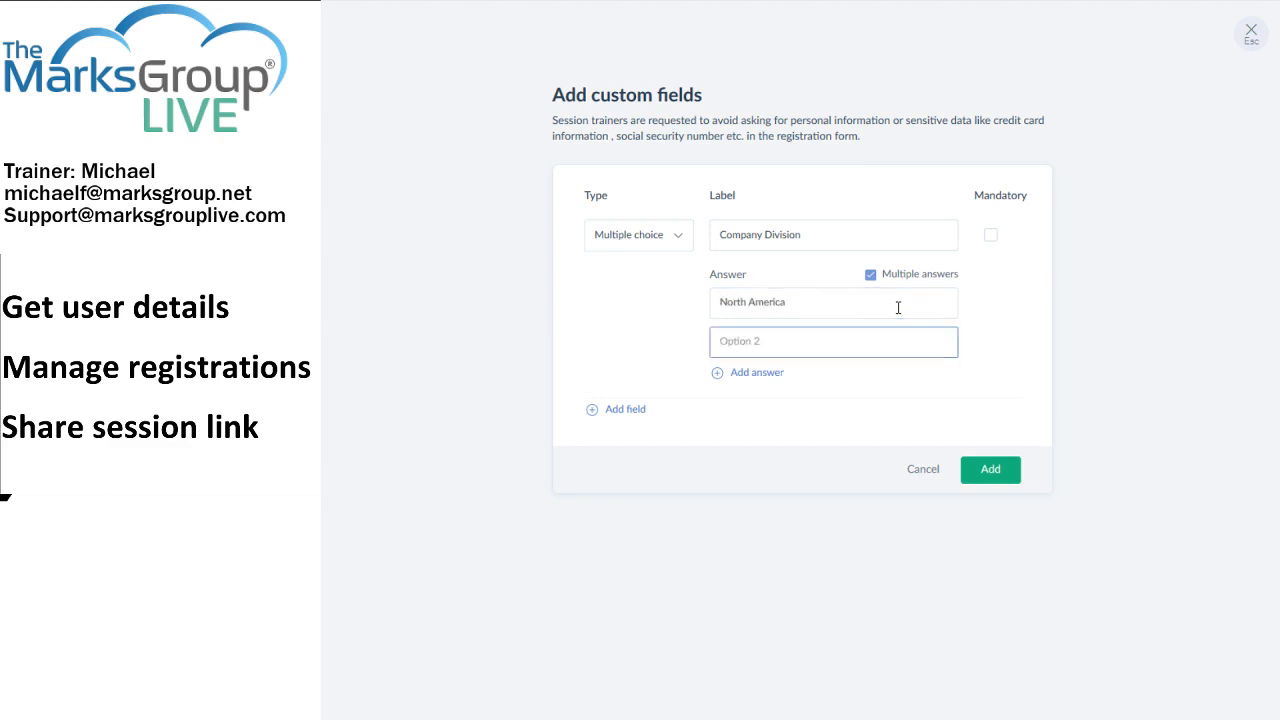
text(Central America)
click(772, 373)
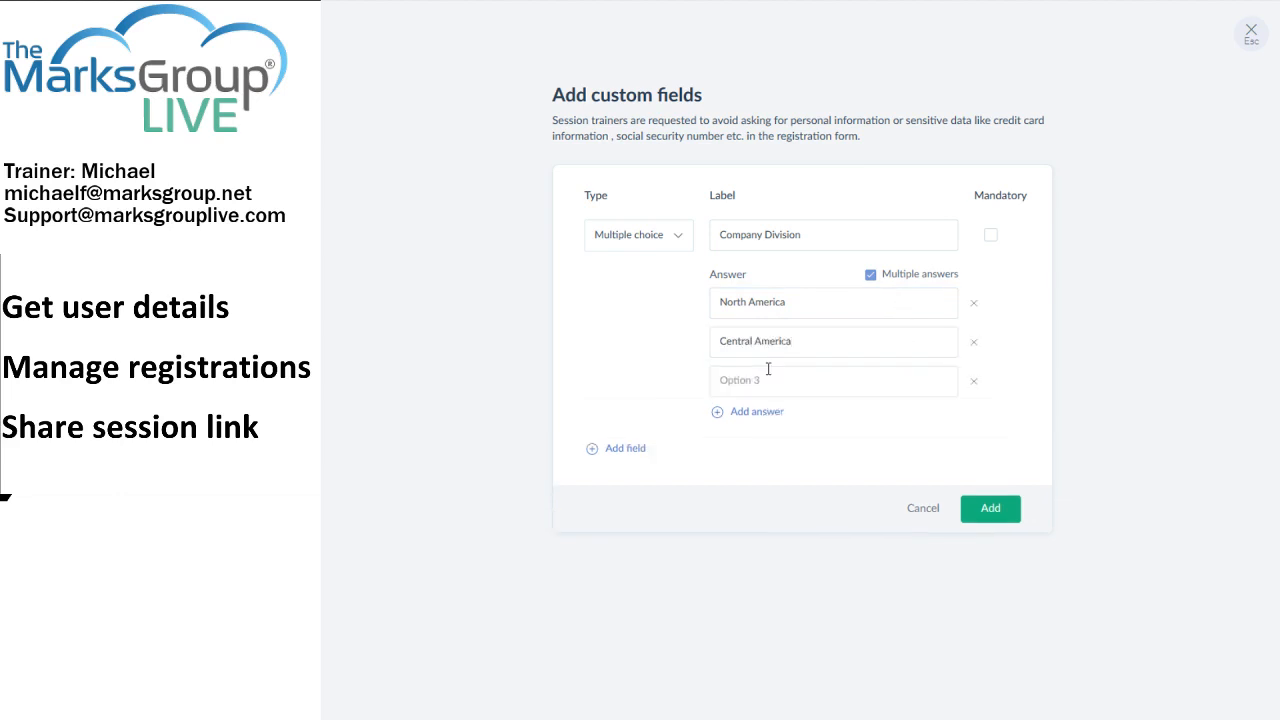
text(South)
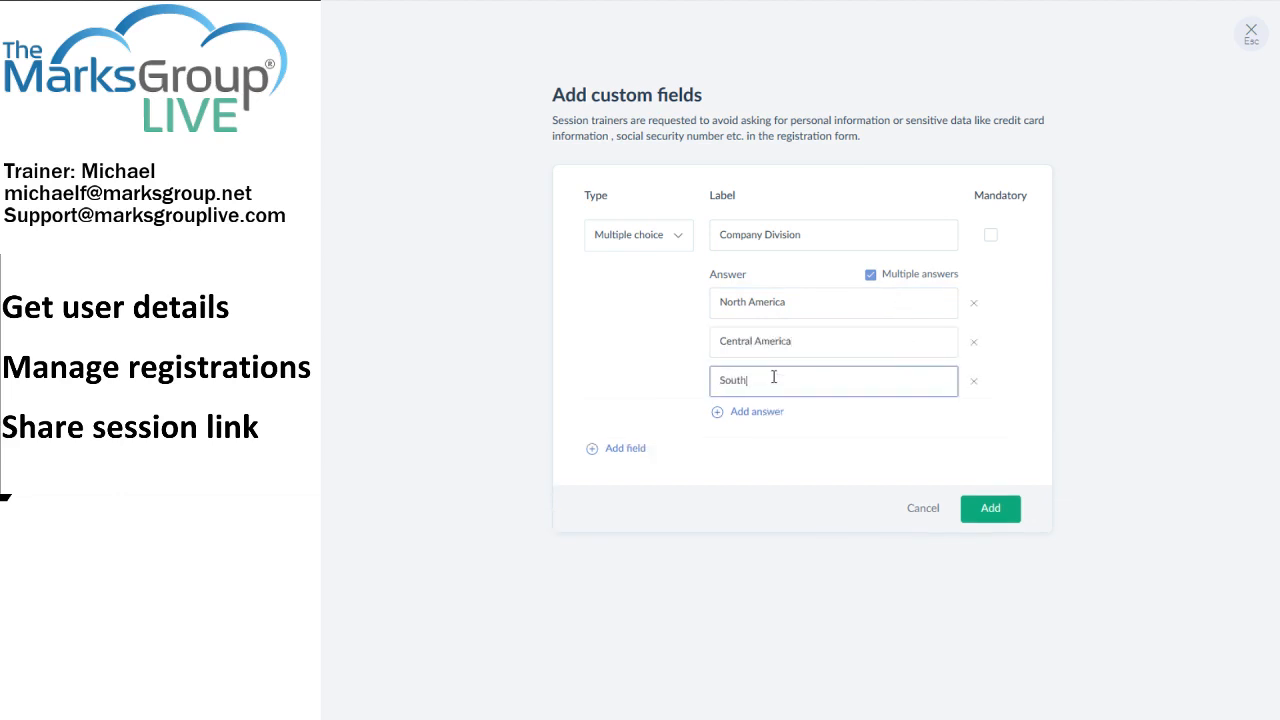
text( America)
Step: Add the Europe and Australasia answer options
click(757, 413)
click(758, 418)
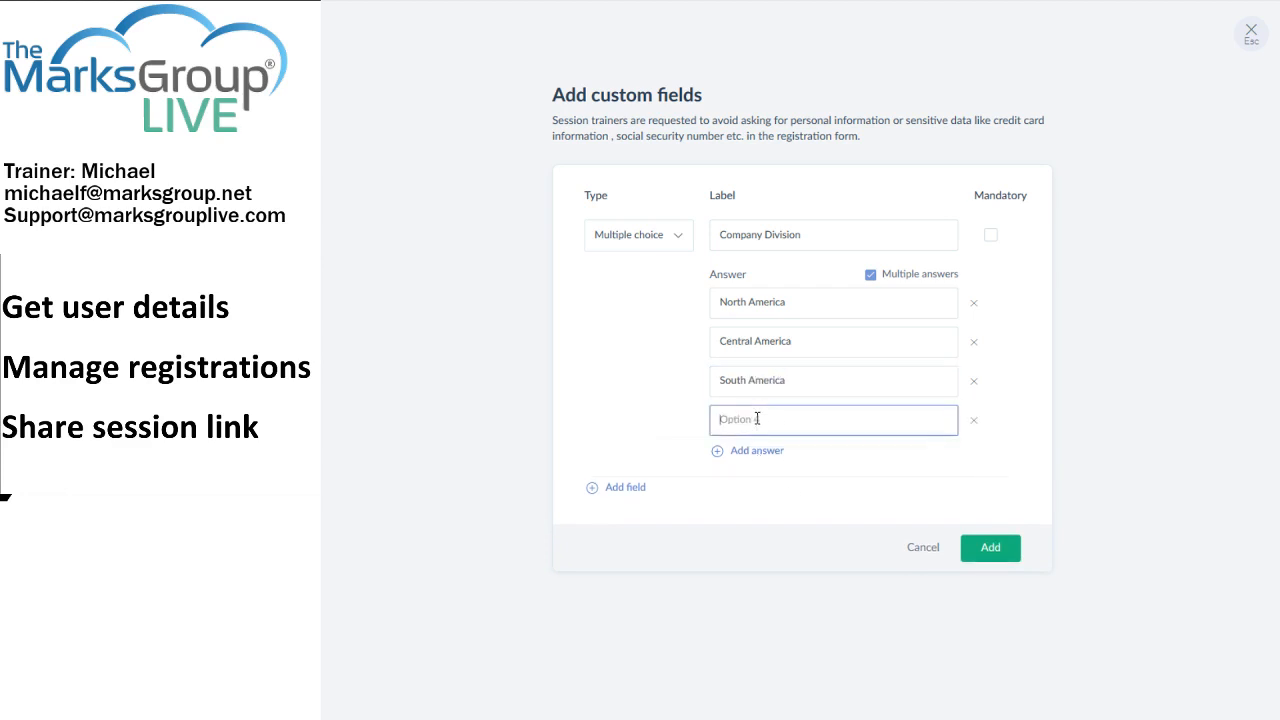
text(Europe)
click(750, 451)
click(751, 457)
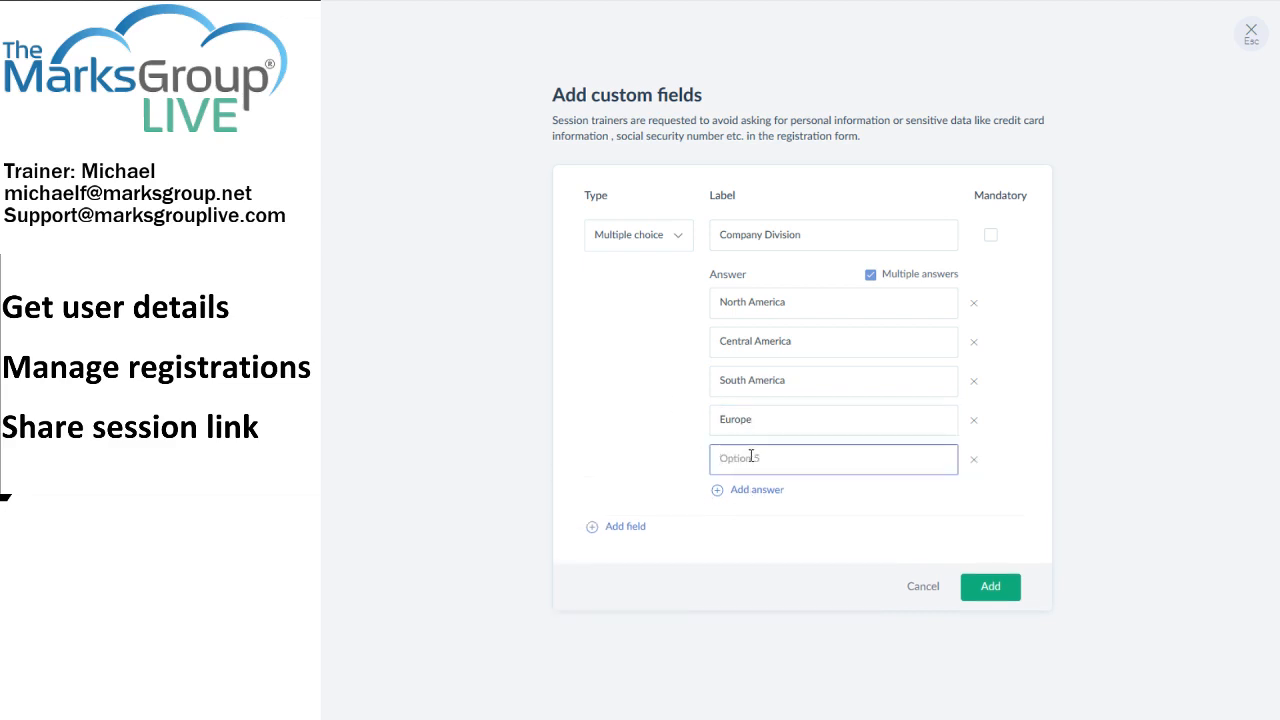
text(asia)
key(BackSpace)
key(BackSpace)
key(BackSpace)
key(BackSpace)
text(Austrasi)
Step: Add the Company Division field and drag it above Country, just after Email
click(993, 592)
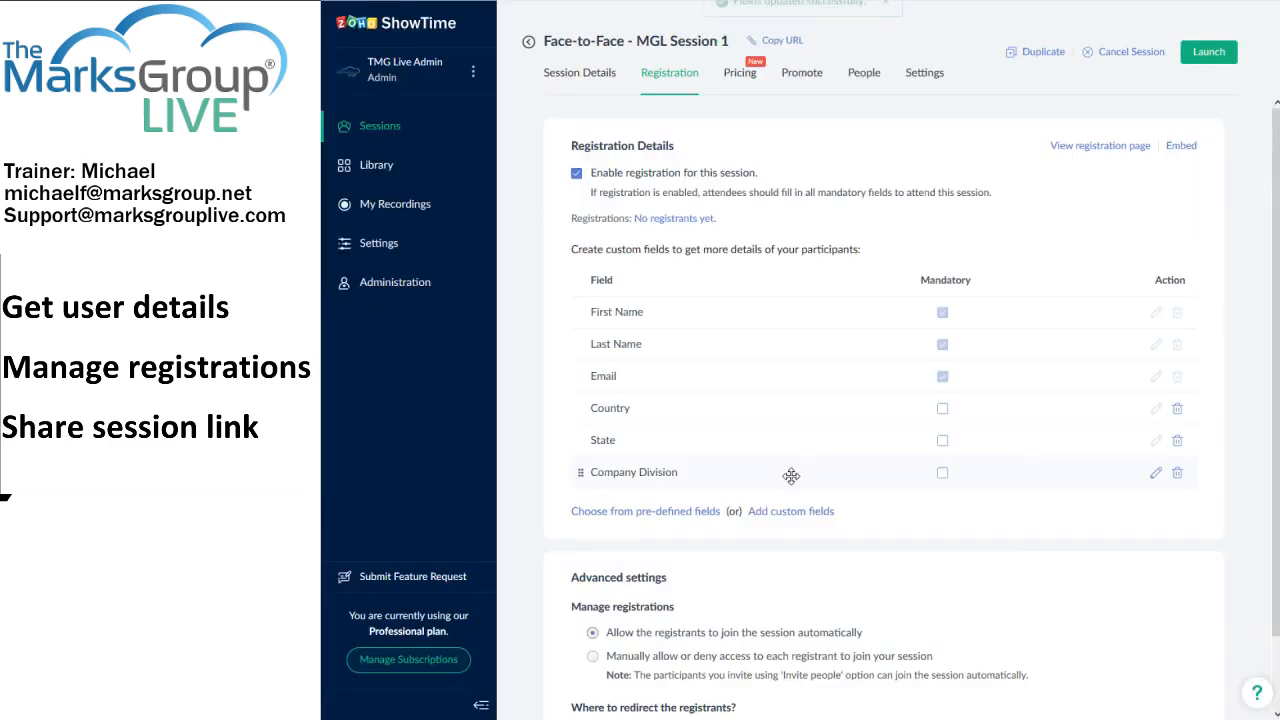
drag(791, 473, 786, 406)
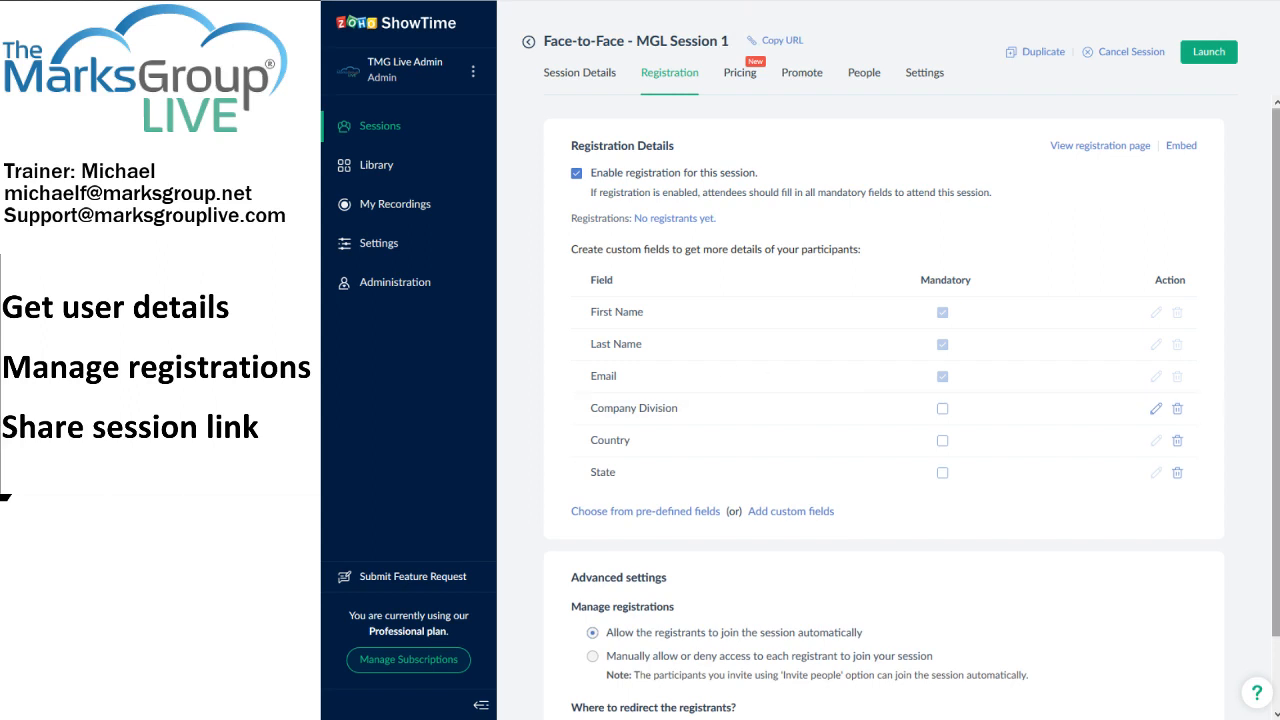
scroll(1277, 365, down, 1)
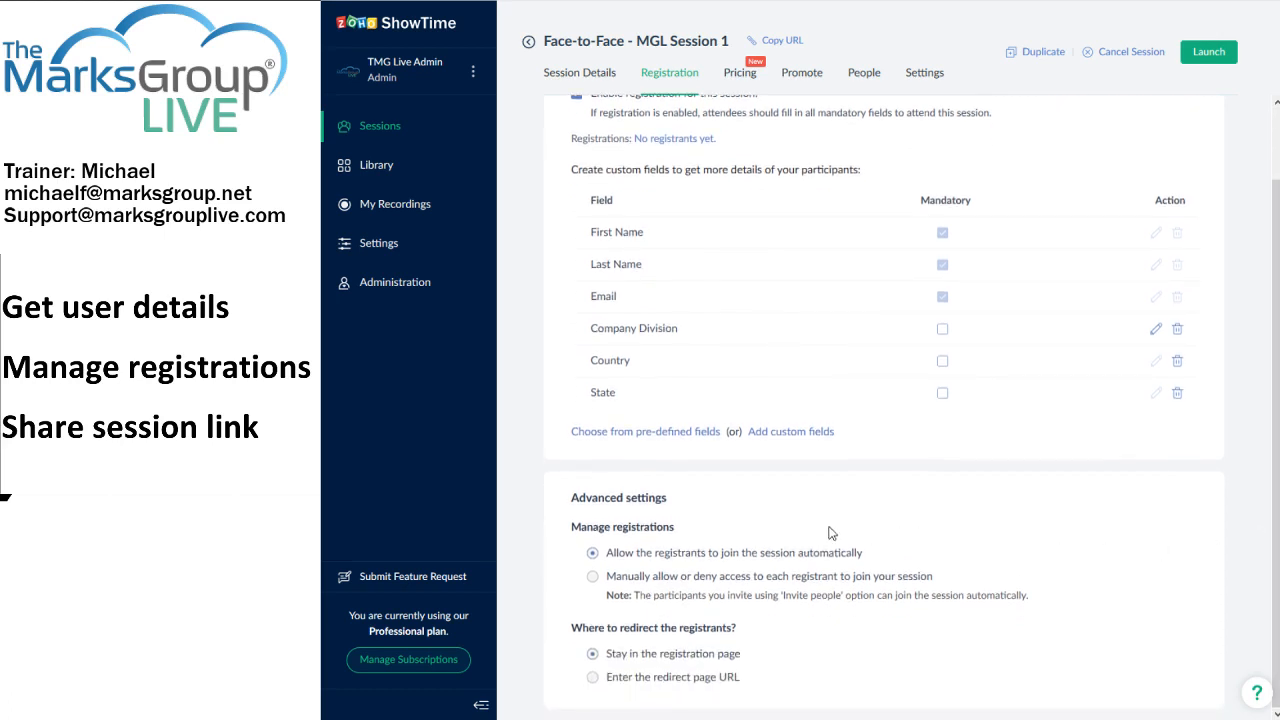
Step: Under Manage registrations, select 'Manually allow or deny access to each registrant'
click(617, 582)
click(664, 678)
scroll(820, 700, down, 1)
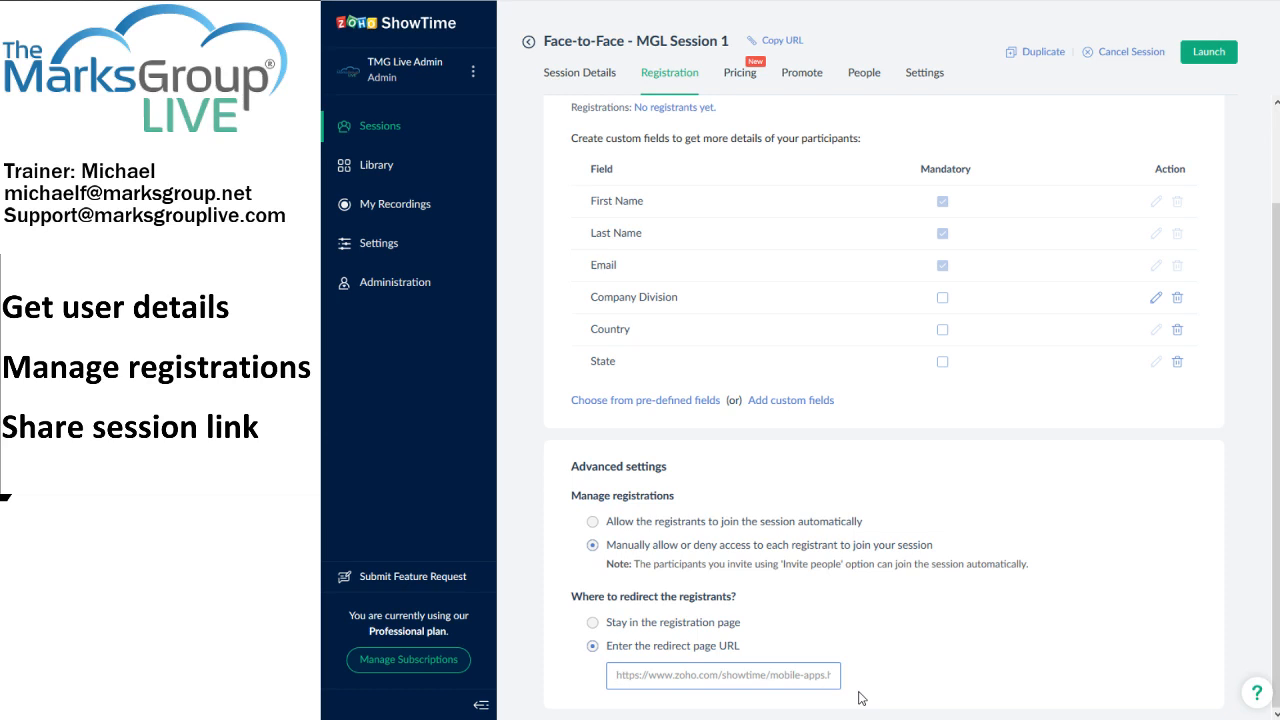
click(718, 624)
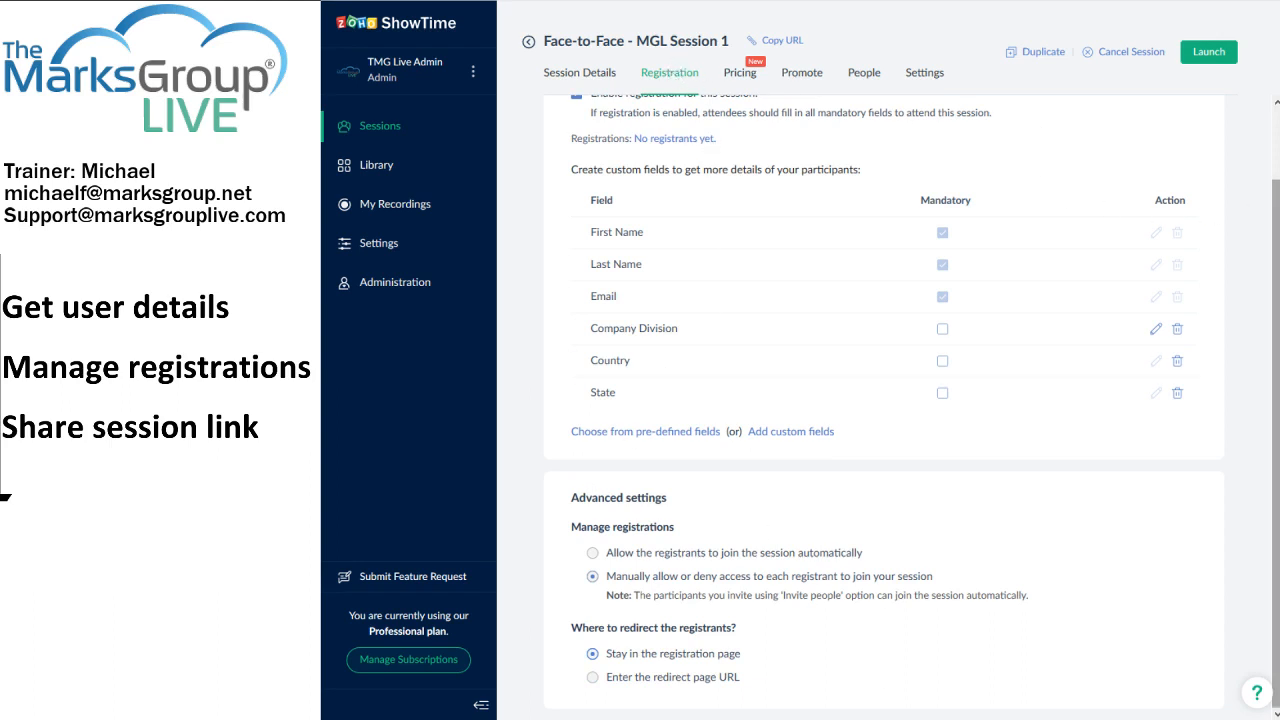
scroll(1150, 195, up, 2)
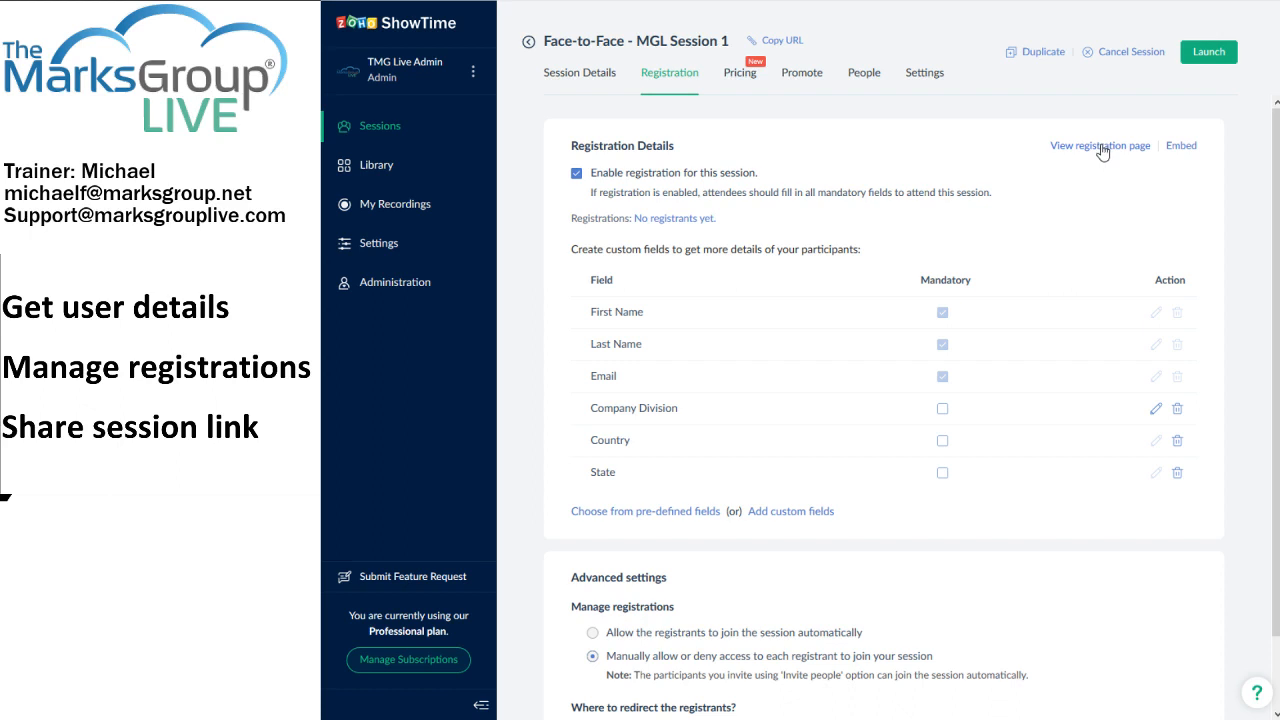
Step: Open View registration page and scroll the preview down to the Trainers section
click(1102, 148)
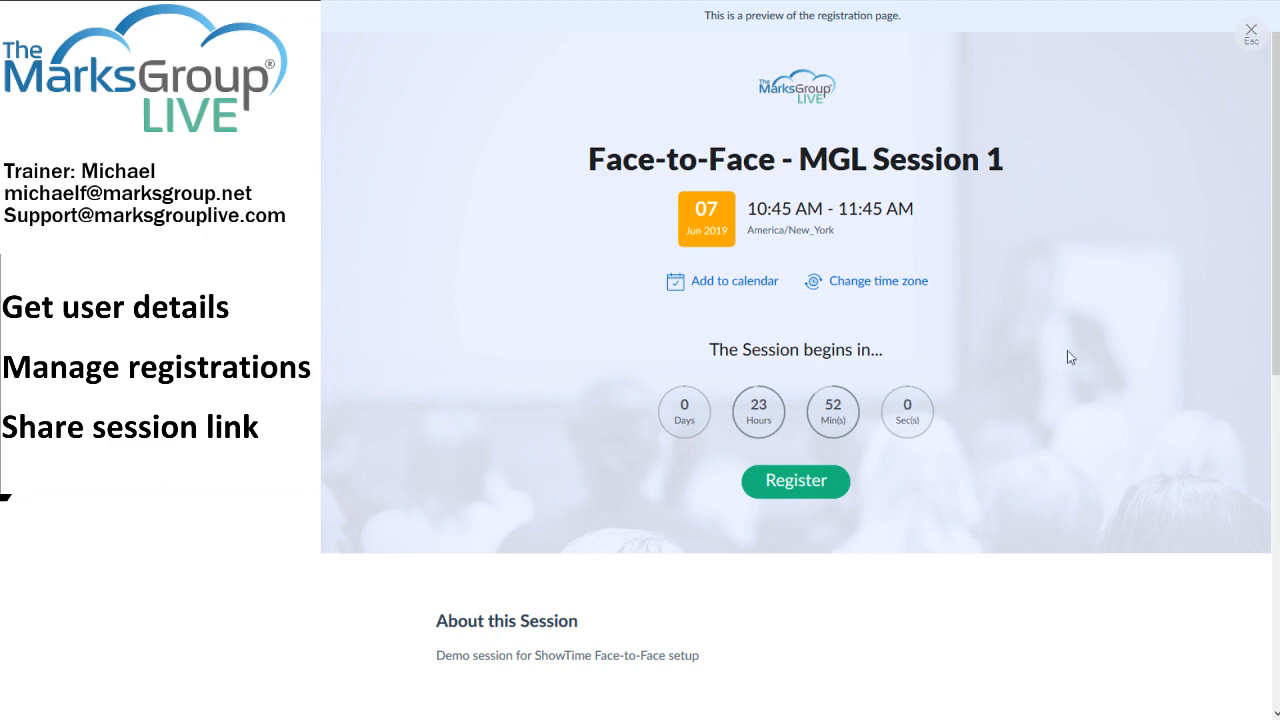
drag(1275, 122, 1200, 140)
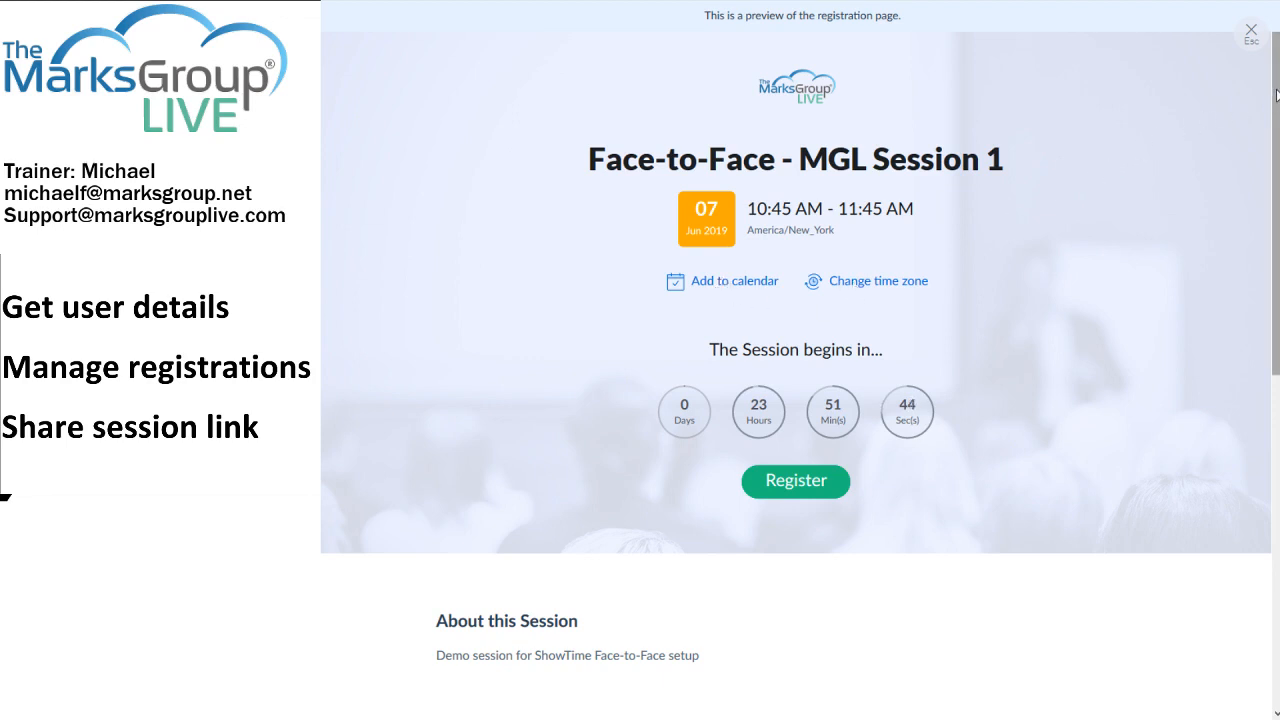
drag(1270, 103, 1270, 388)
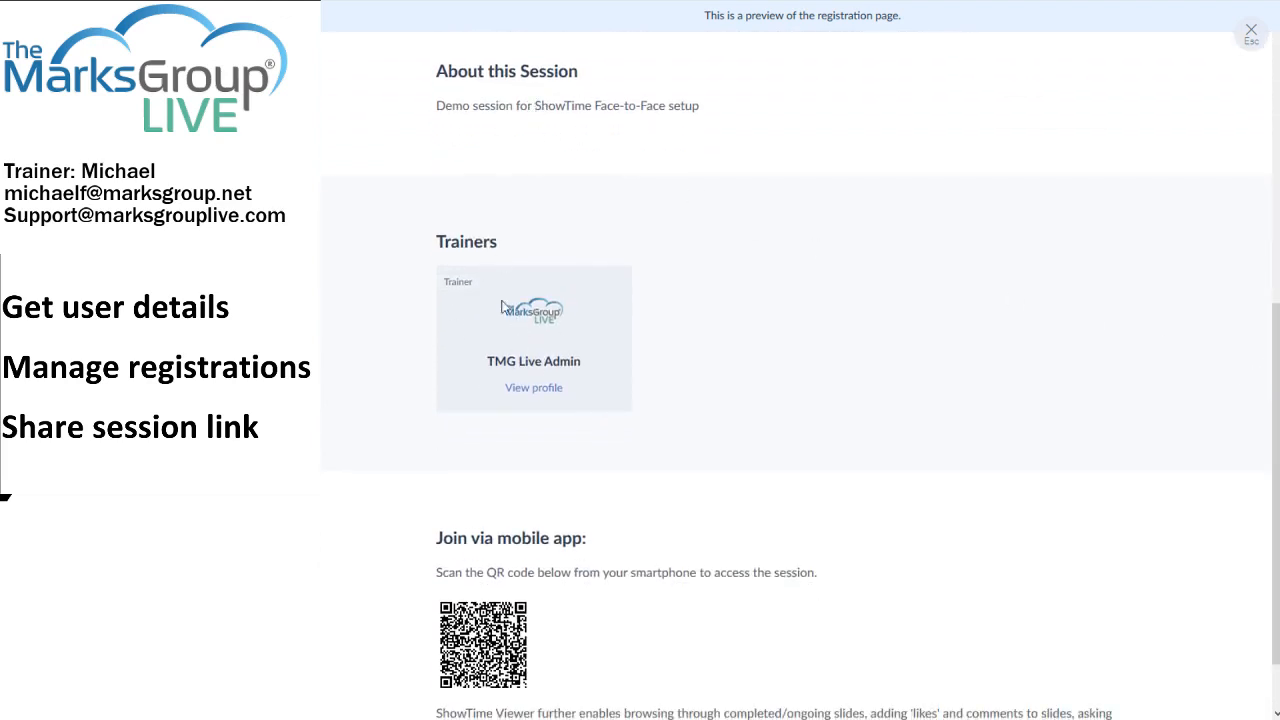
click(545, 392)
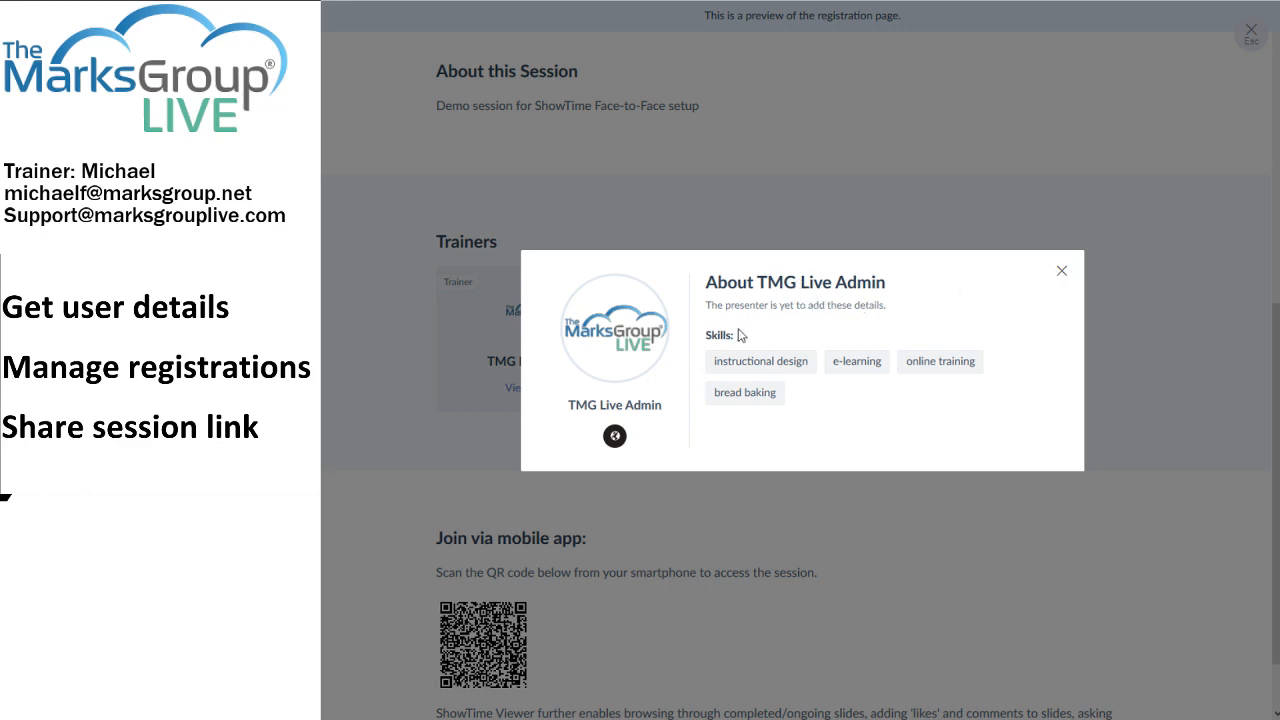
click(1062, 274)
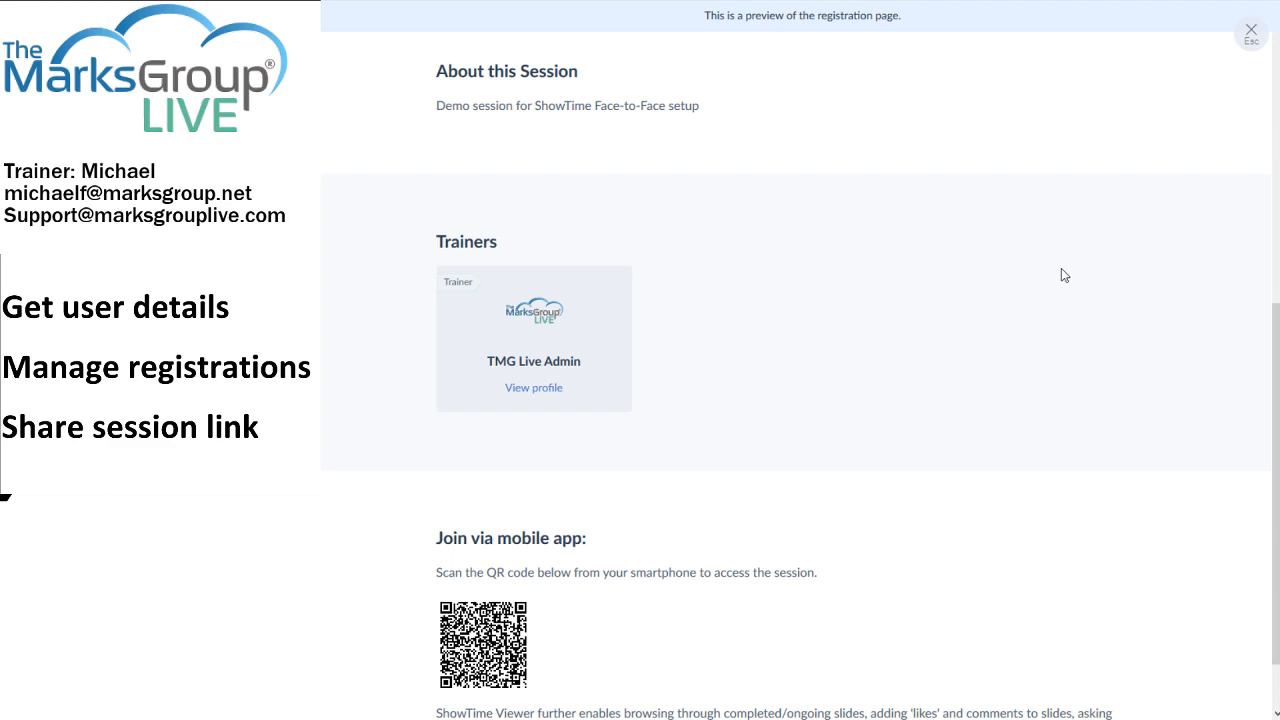
drag(1274, 334, 1275, 385)
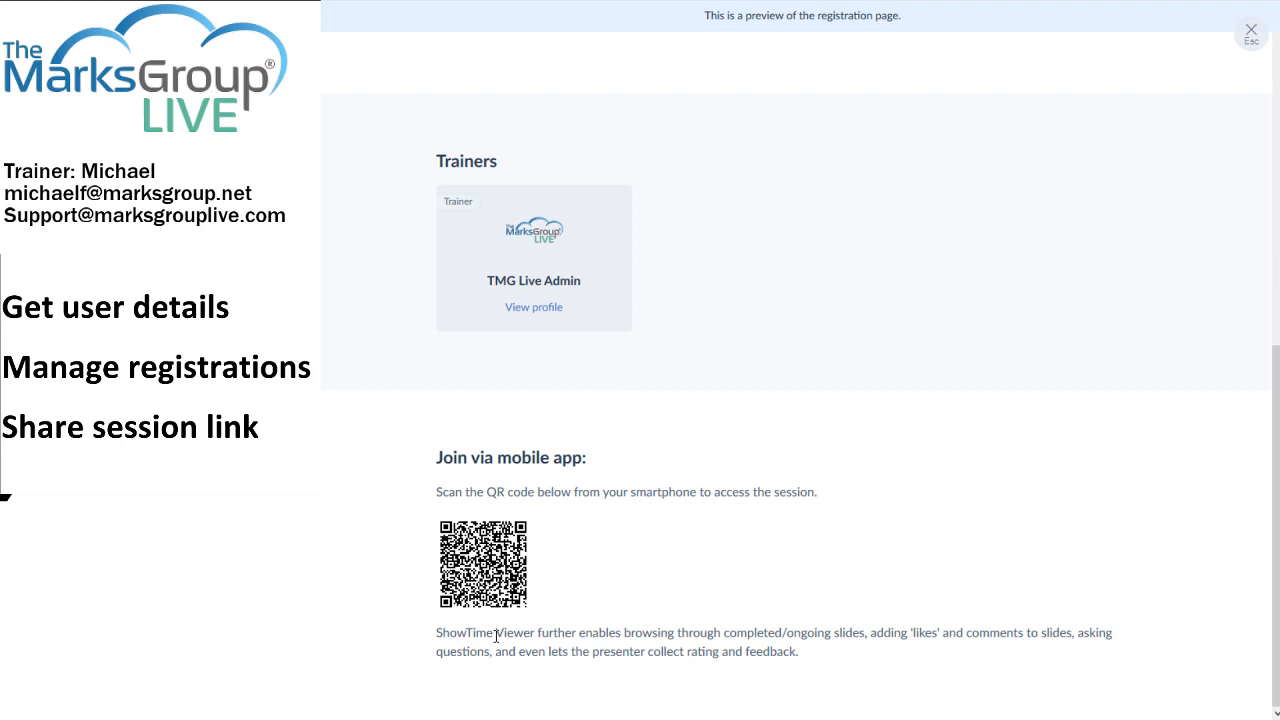
drag(1277, 400, 1277, 70)
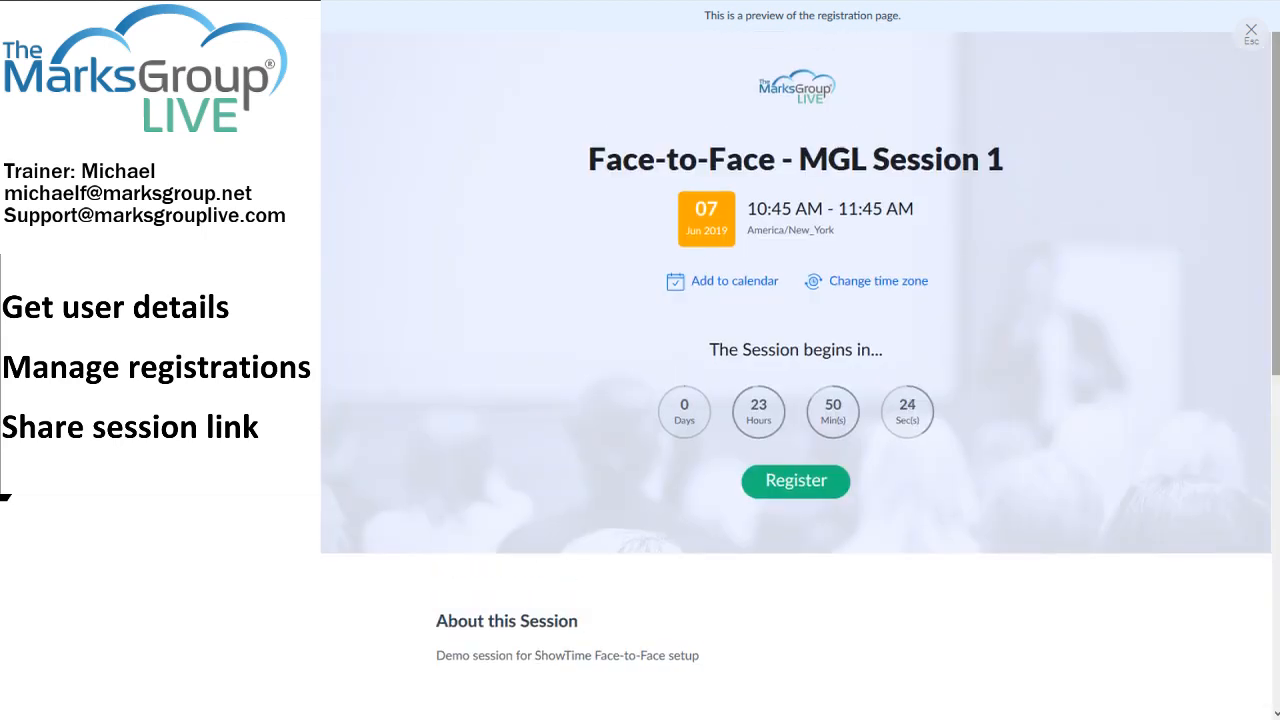
Step: Close the registration preview and open Embed to show the registration form's iframe code
click(1251, 35)
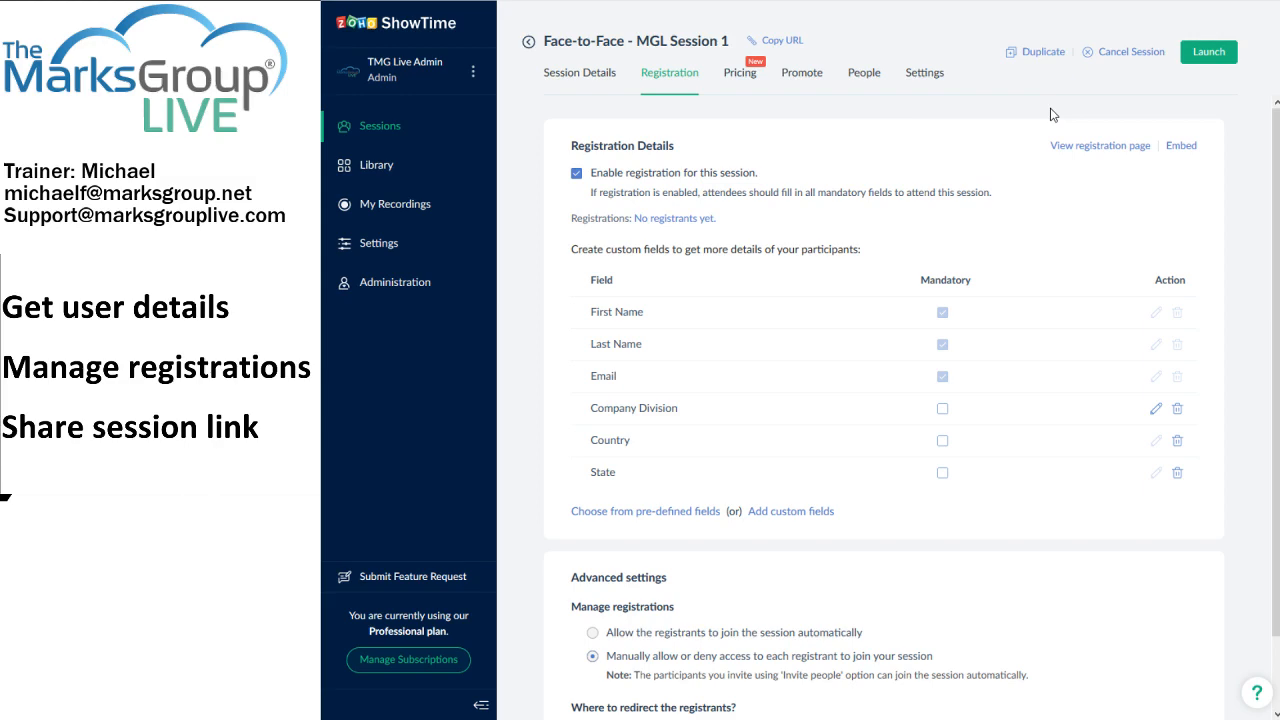
click(1182, 147)
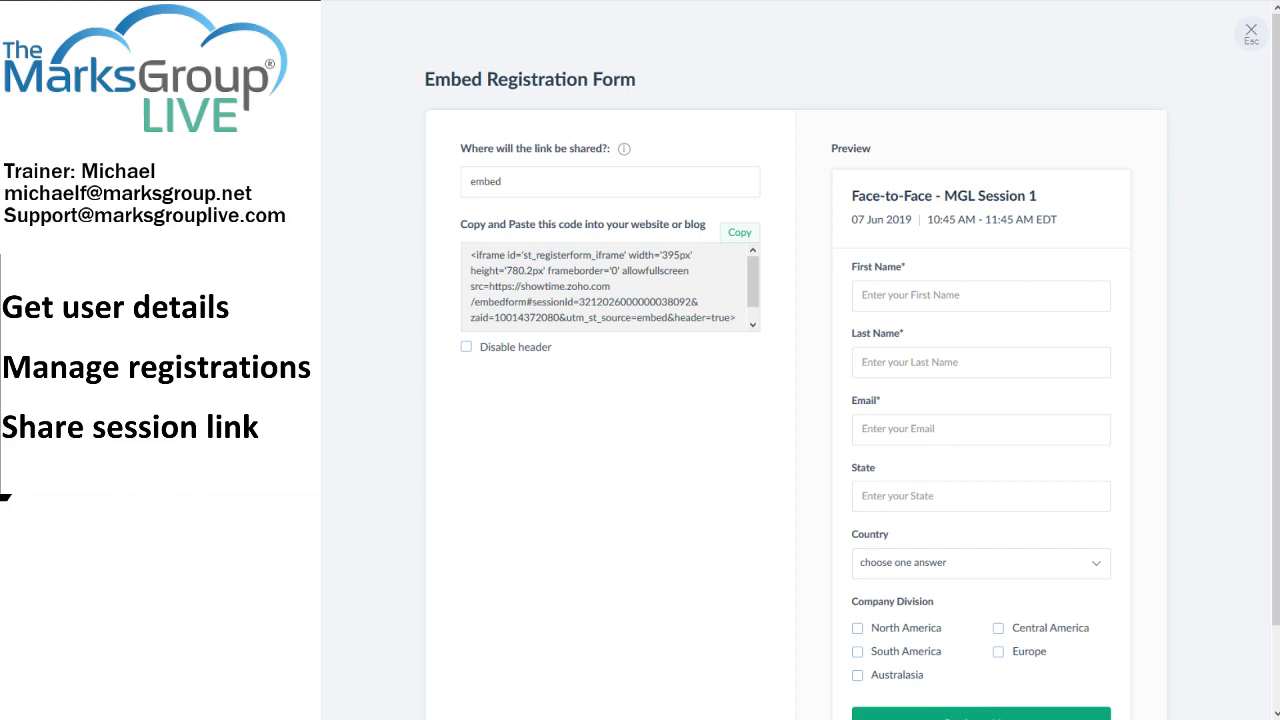
mouse_move(622, 155)
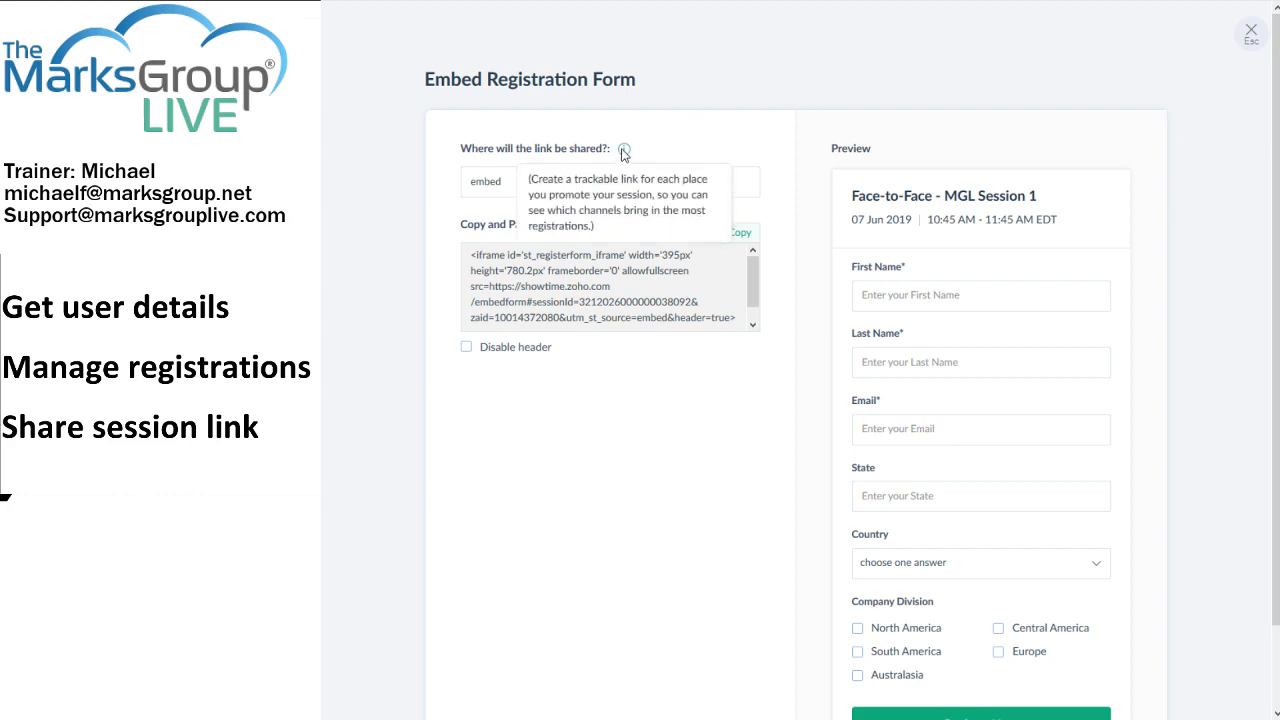
Step: Set the share source to 'website', copy the registration embed code, then retag it as 'blog'
double_click(514, 181)
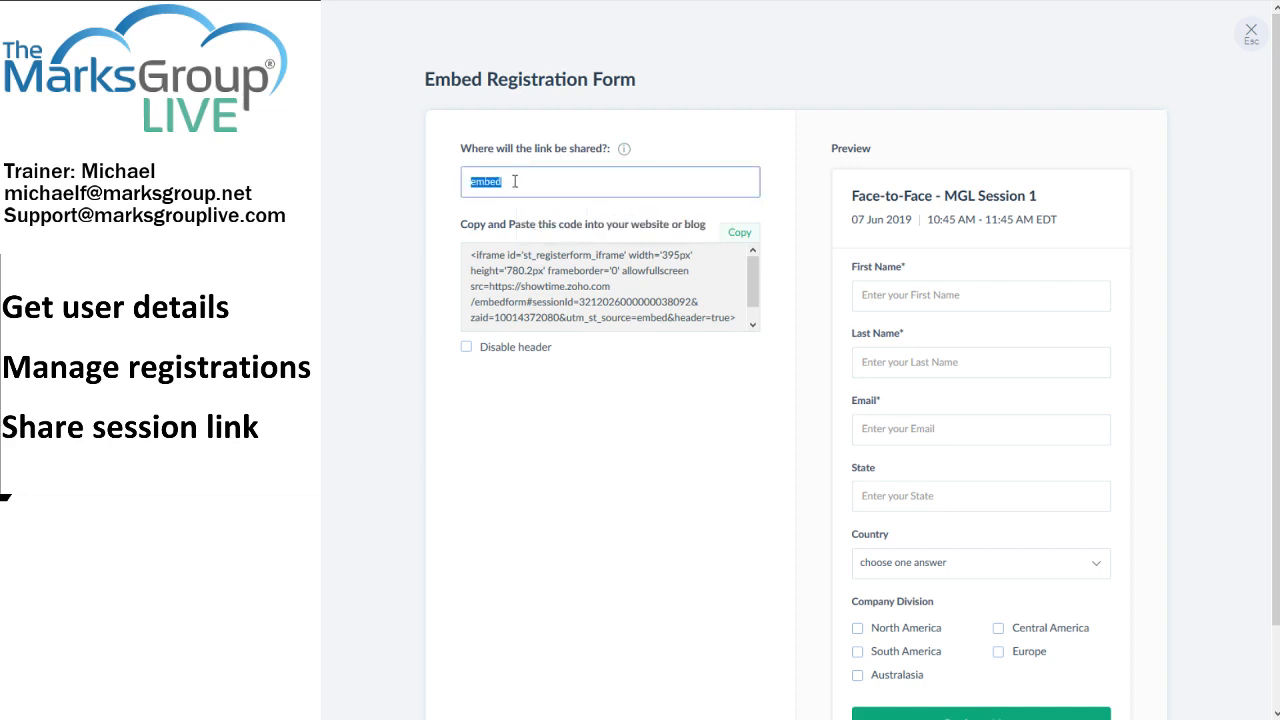
text(website)
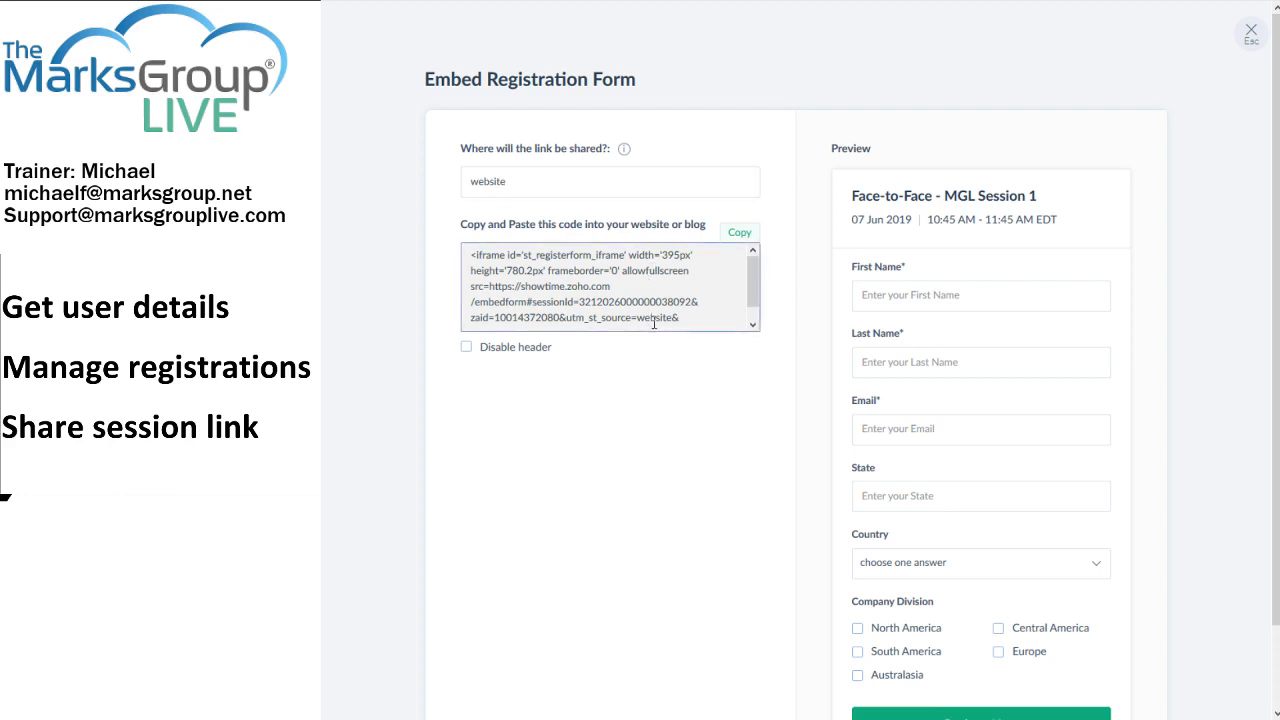
click(654, 323)
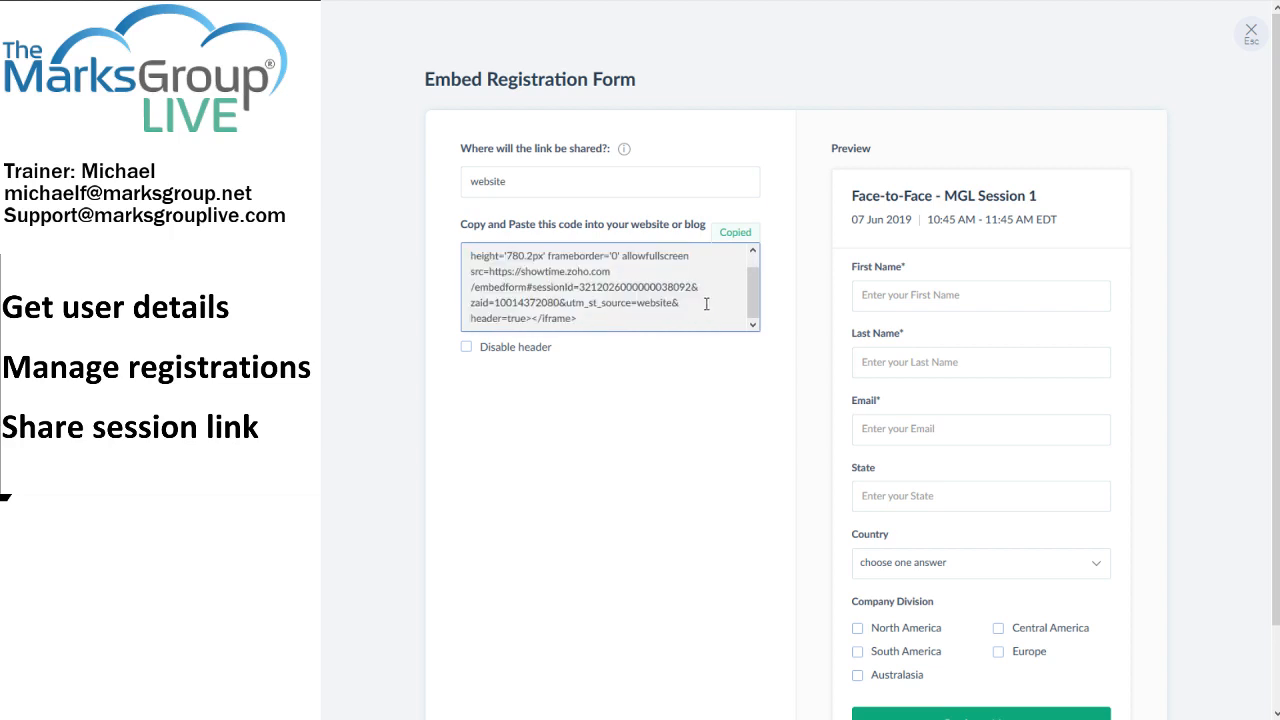
double_click(496, 178)
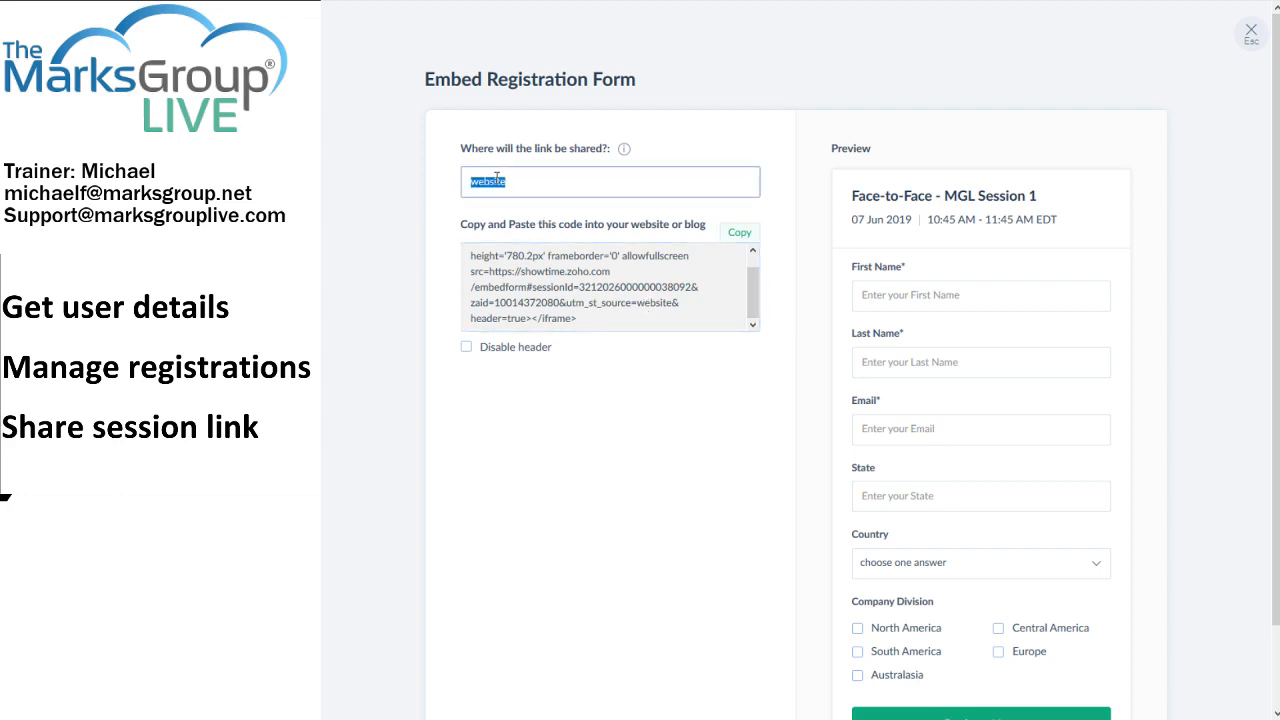
text(blog)
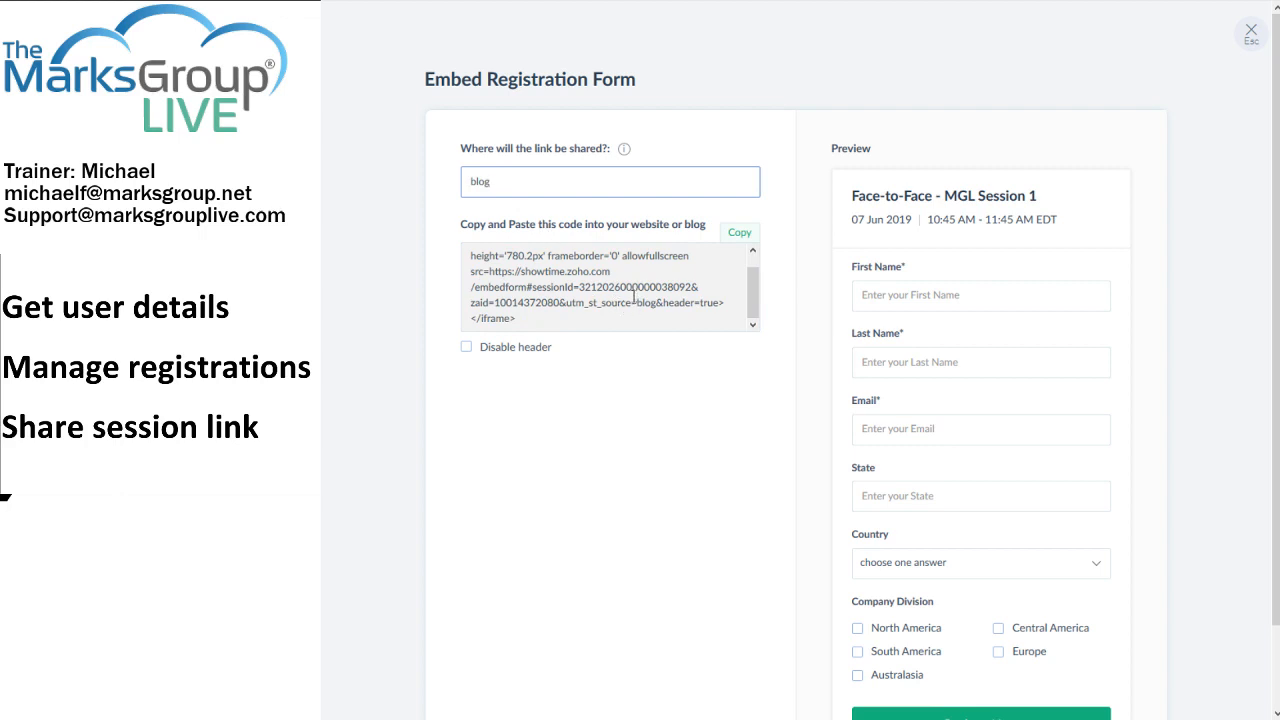
Step: Change the registration embed share source from 'blog' to 'Twitter' and scroll to see Register Now
double_click(480, 182)
text(Twitter)
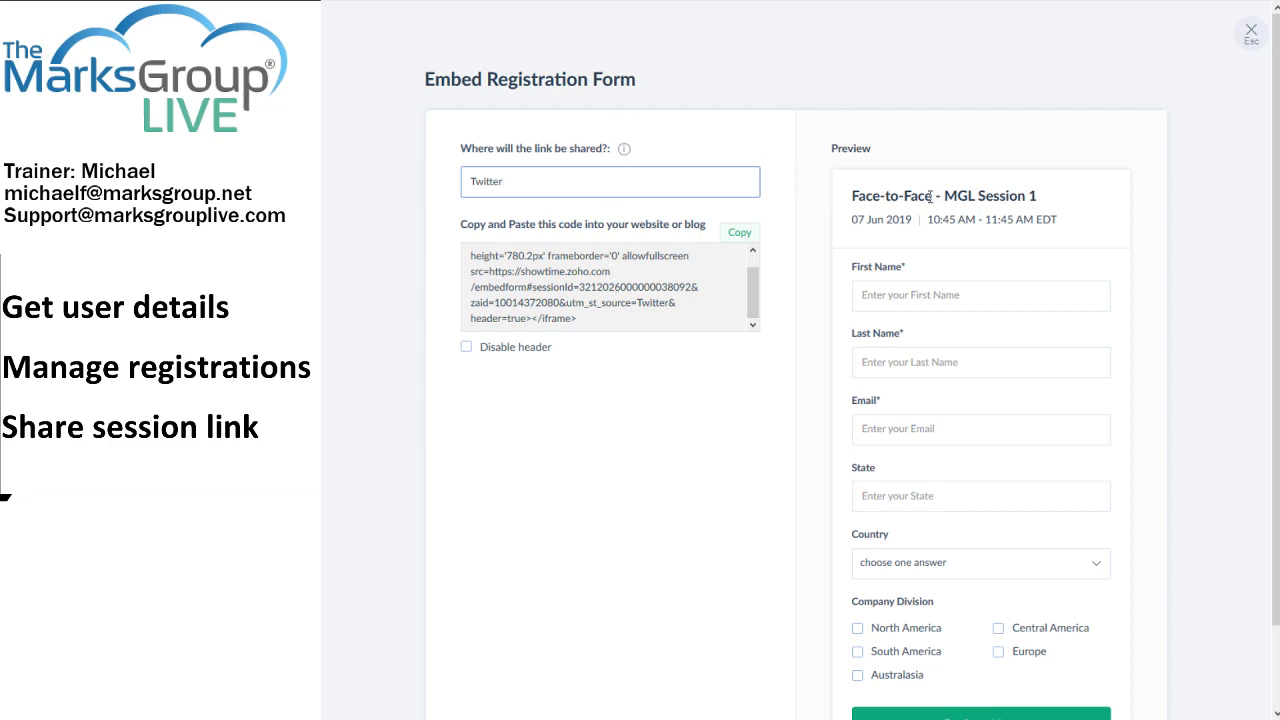
scroll(1145, 174, down, 2)
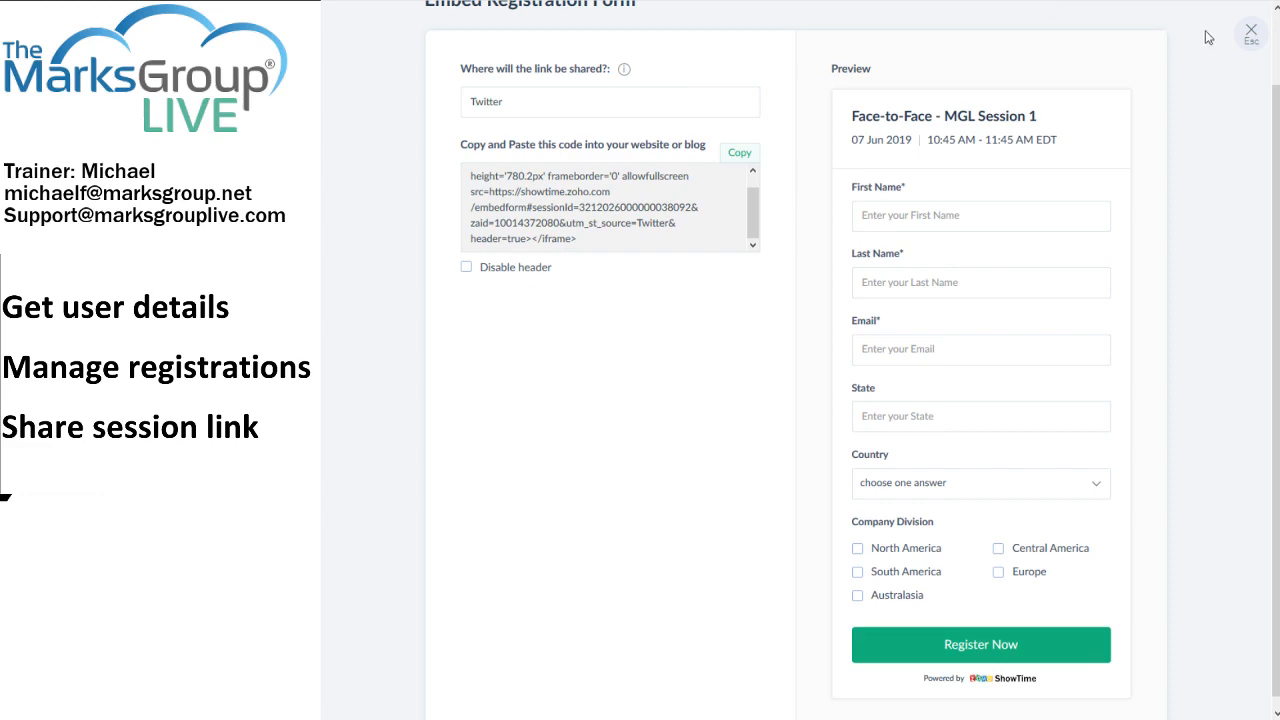
Step: Close the Embed Registration Form, reopen it via Embed, and close it again
click(1251, 33)
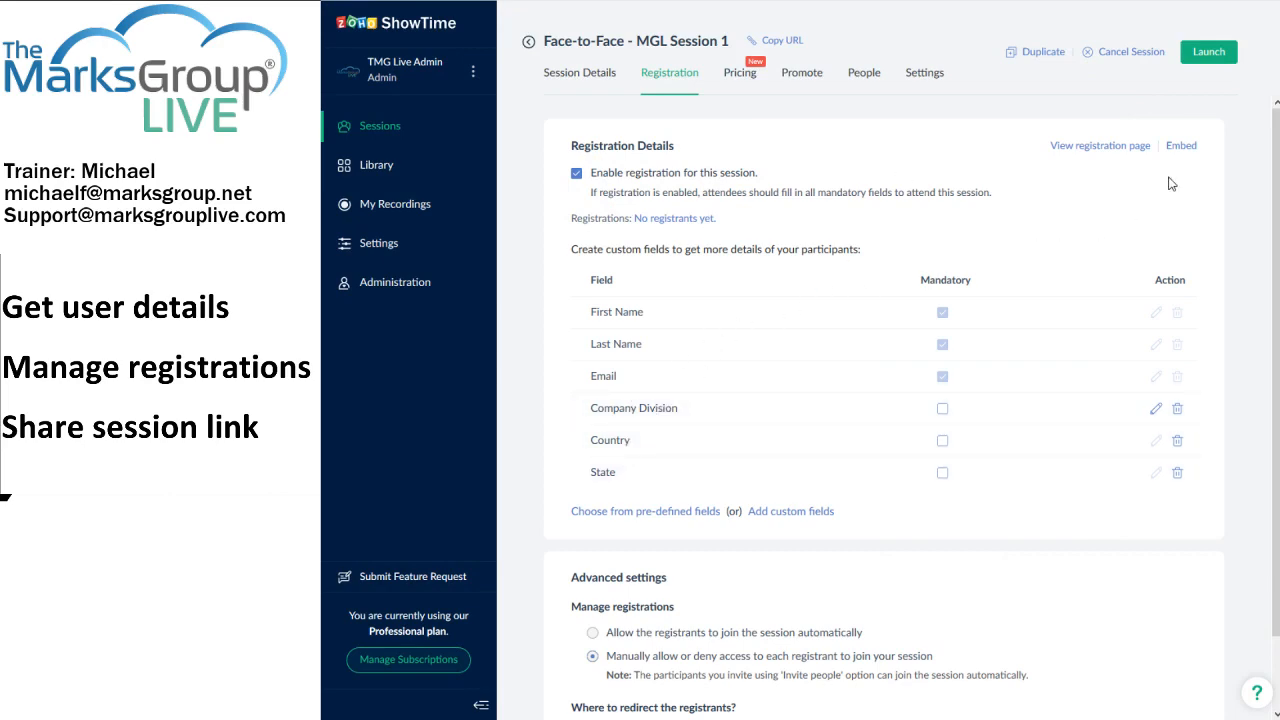
click(1181, 148)
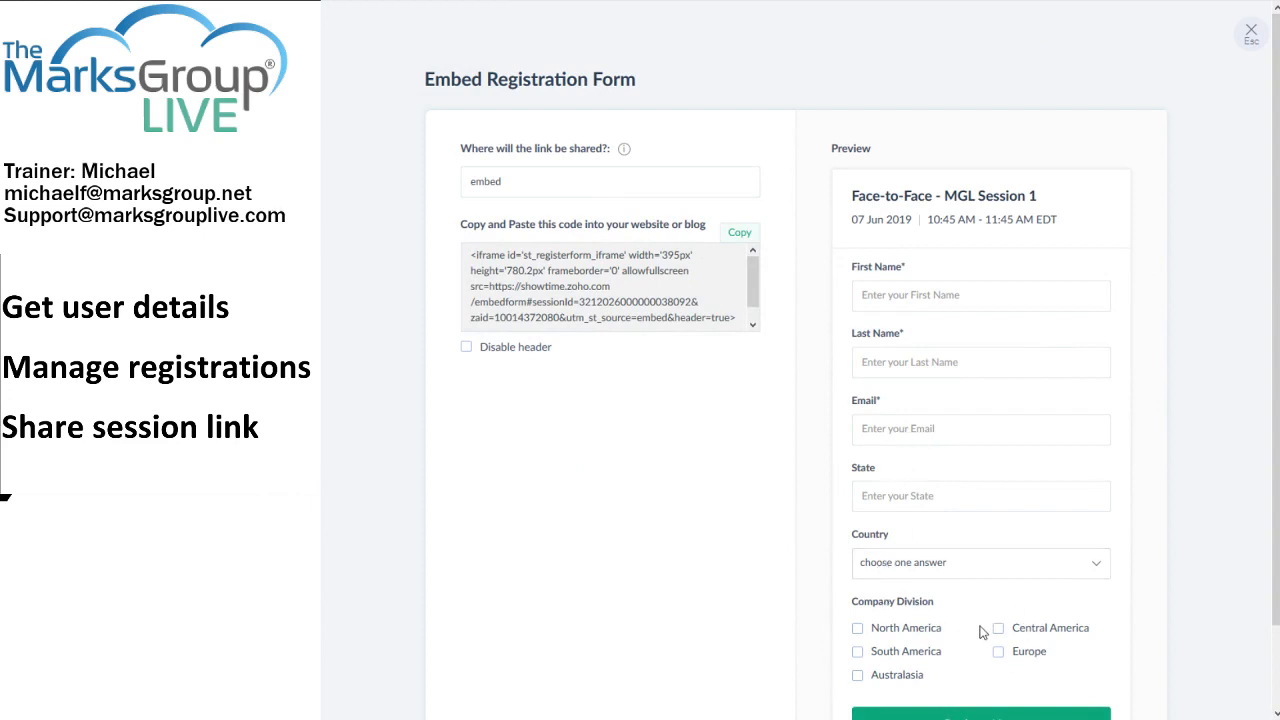
click(1251, 30)
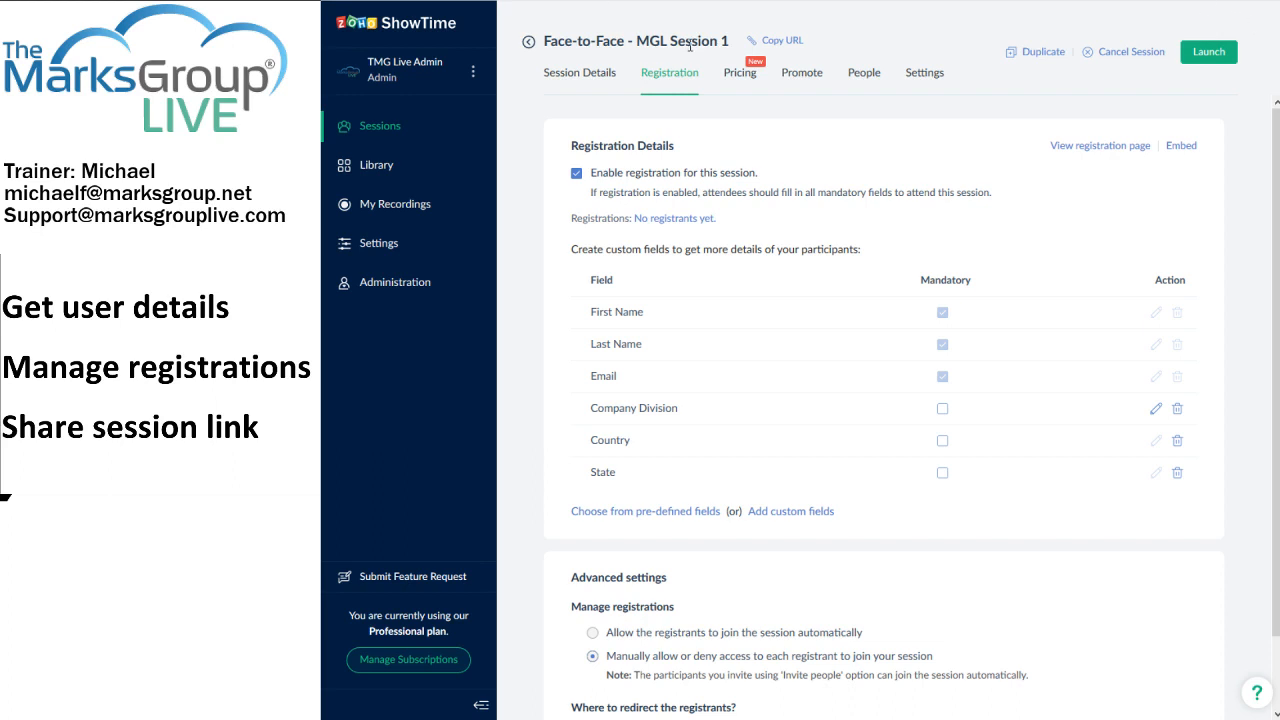
Step: Go to the session's Pricing page, where no tickets are configured yet
click(739, 77)
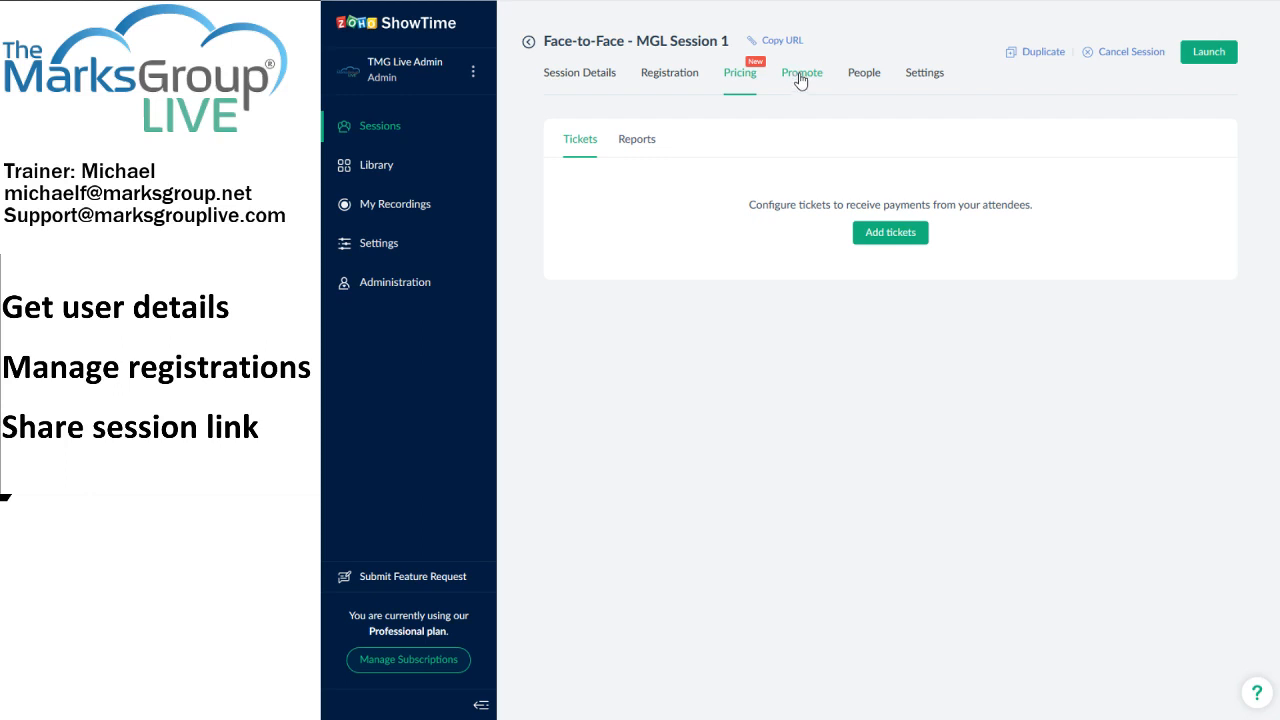
Step: Go to the Promote page of the Face-to-Face - MGL Session 1 session
click(800, 80)
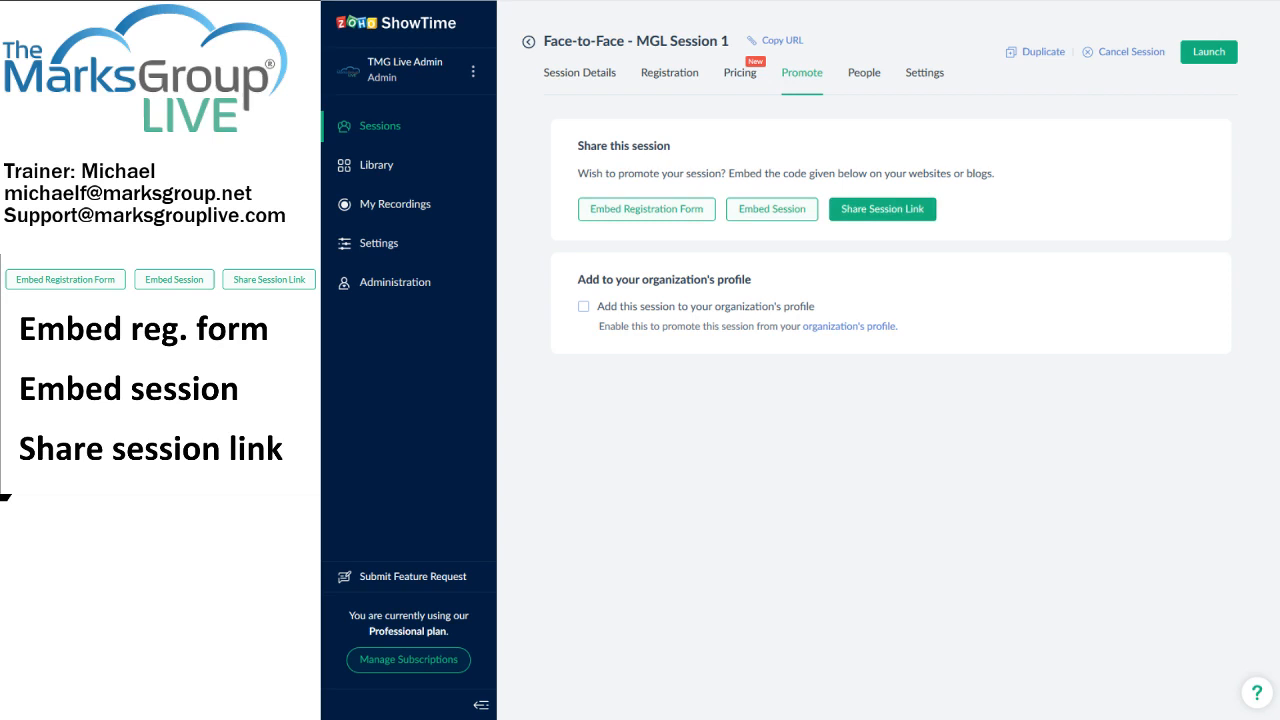
Step: Copy the registration form embed code, retag its share source as 'email', and close the form
click(666, 215)
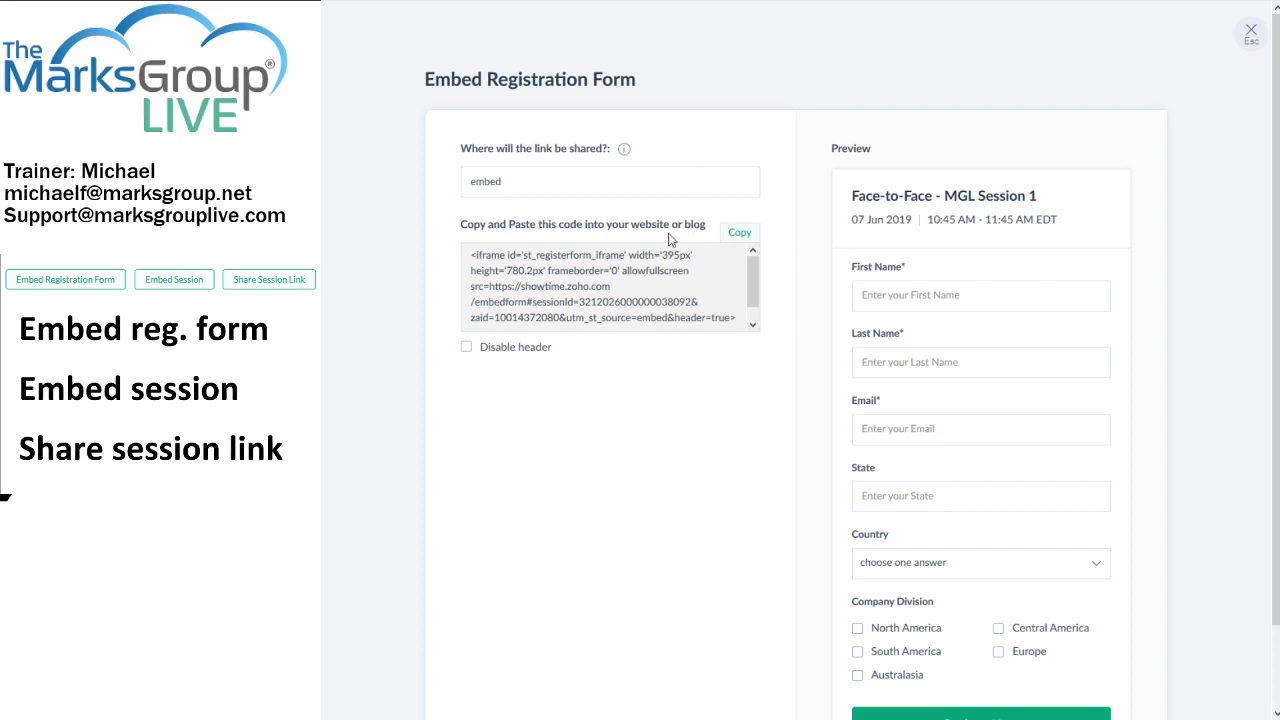
click(738, 238)
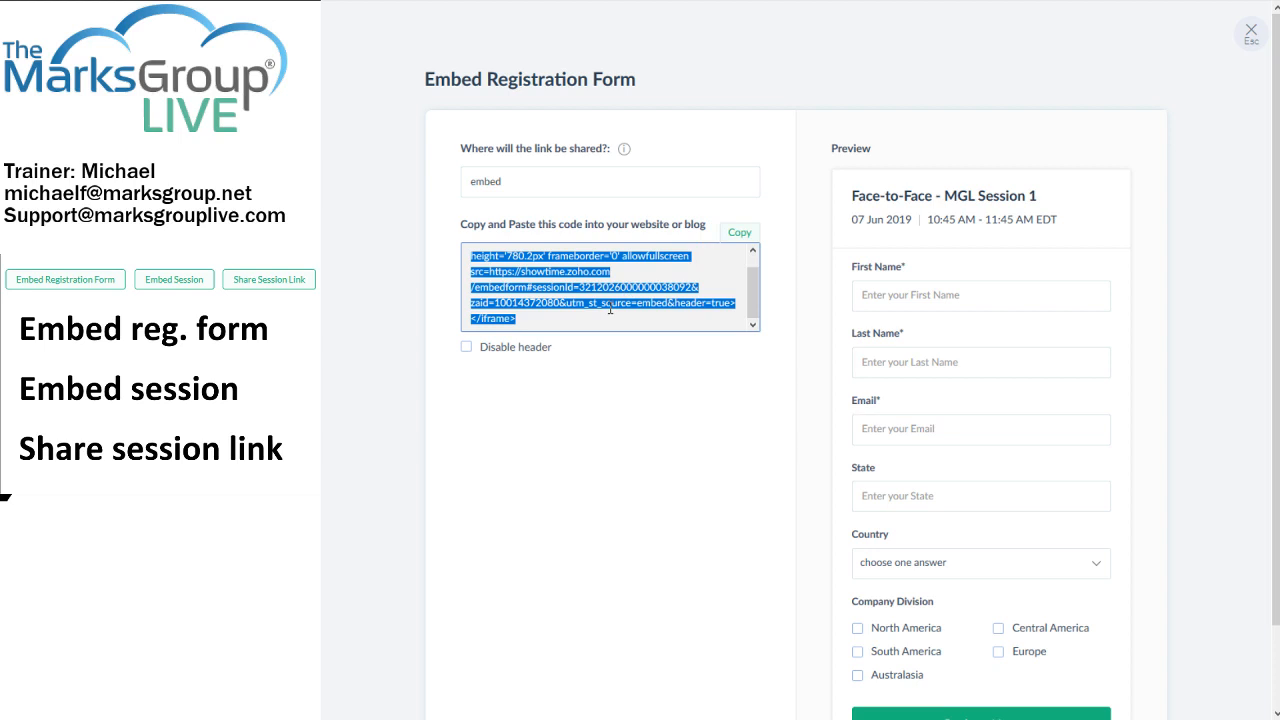
double_click(493, 180)
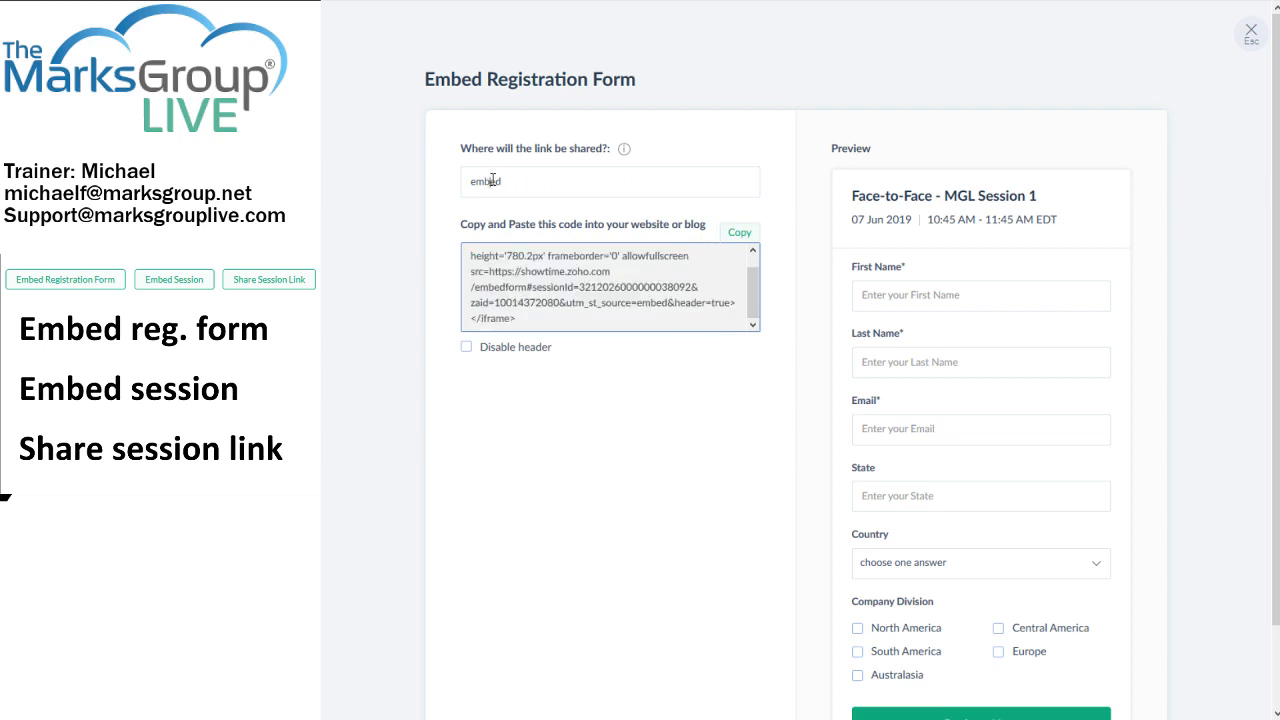
text(email)
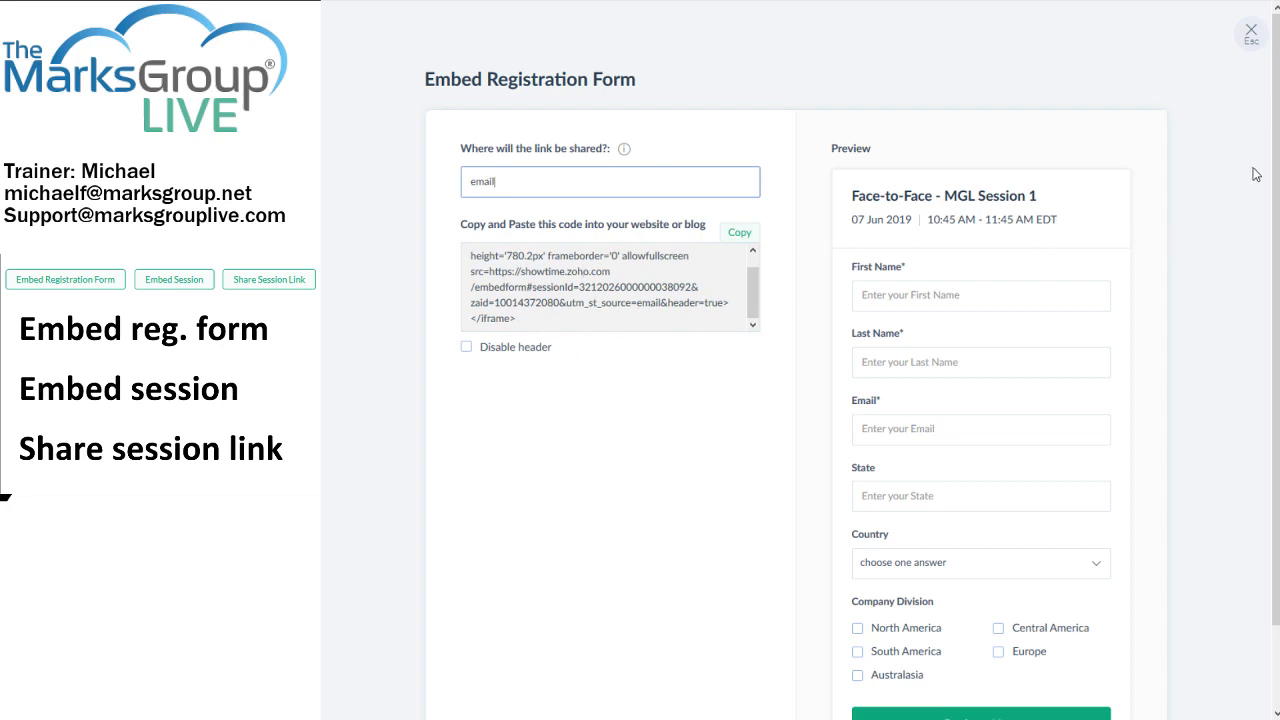
drag(1275, 160, 1275, 226)
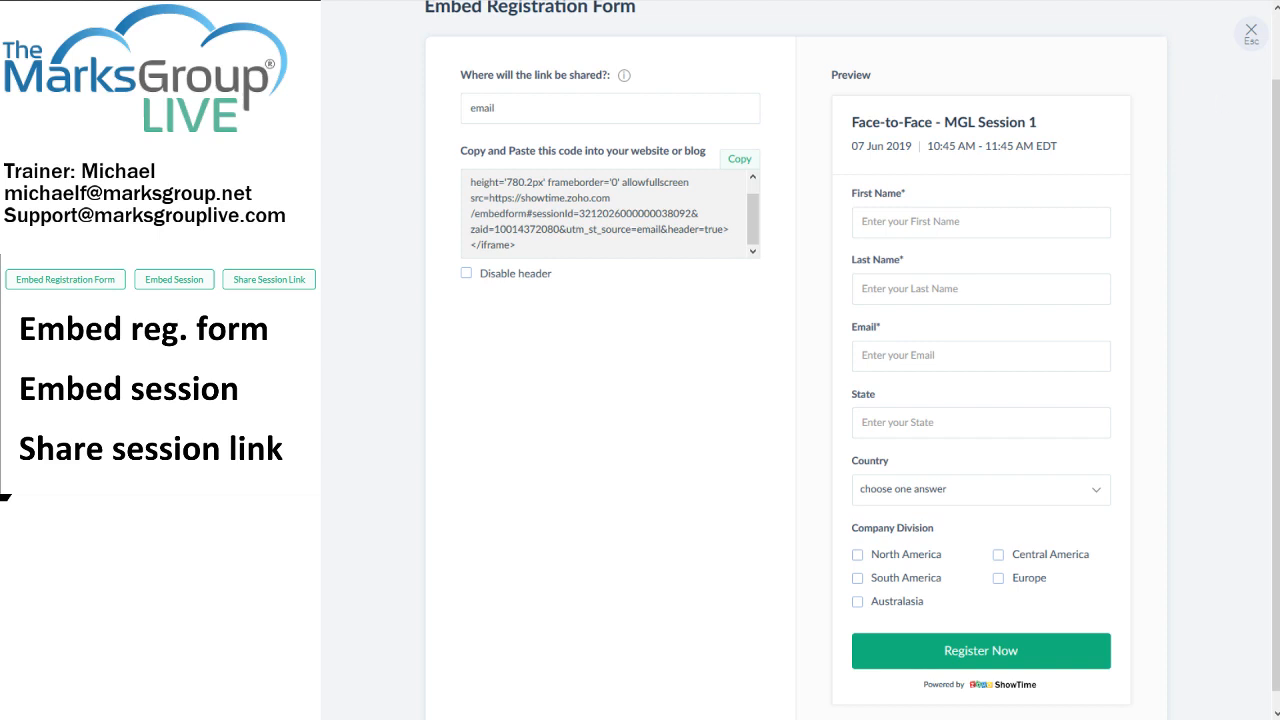
click(1250, 35)
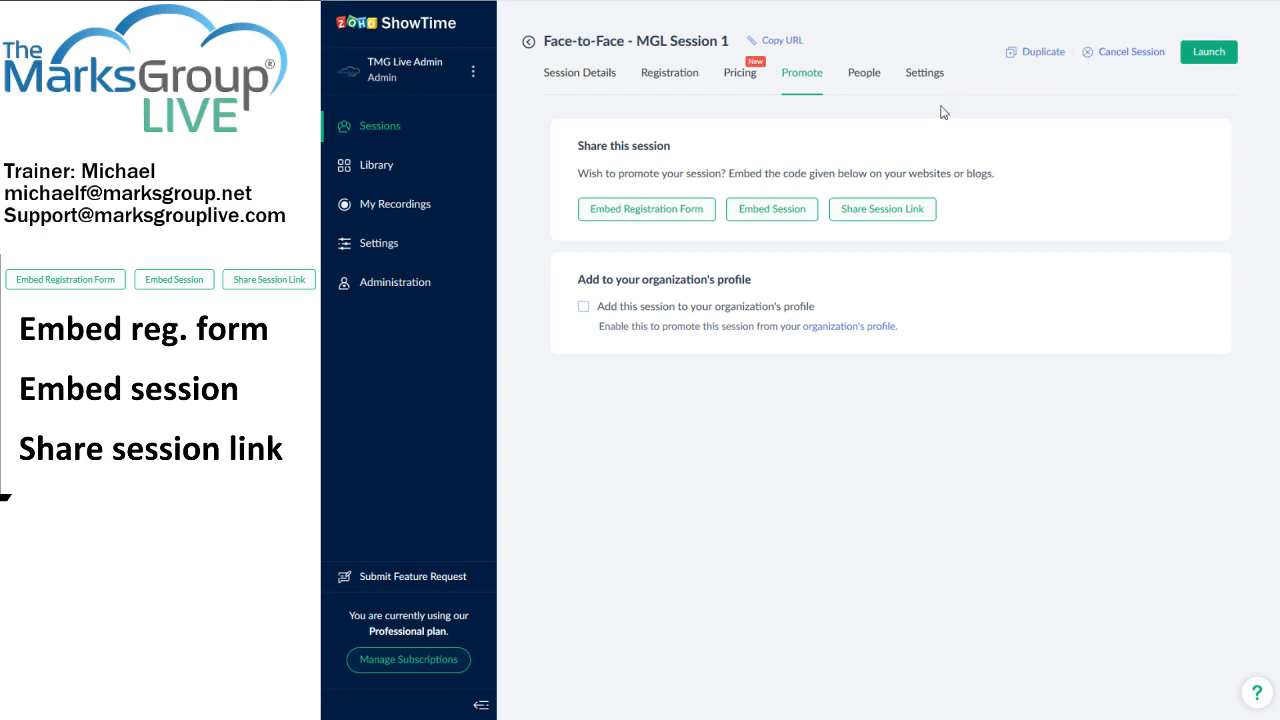
Step: Bring up the Embed Session code and set its share source to 'mail_blast'
click(765, 216)
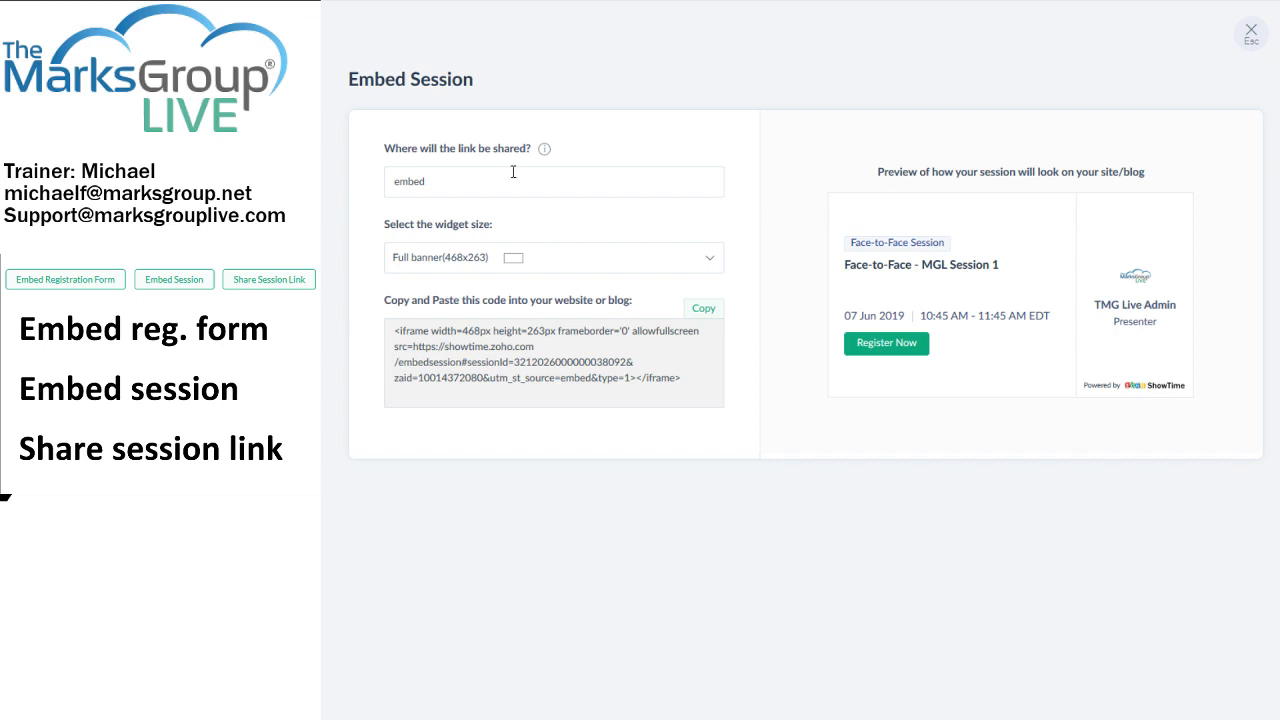
double_click(460, 182)
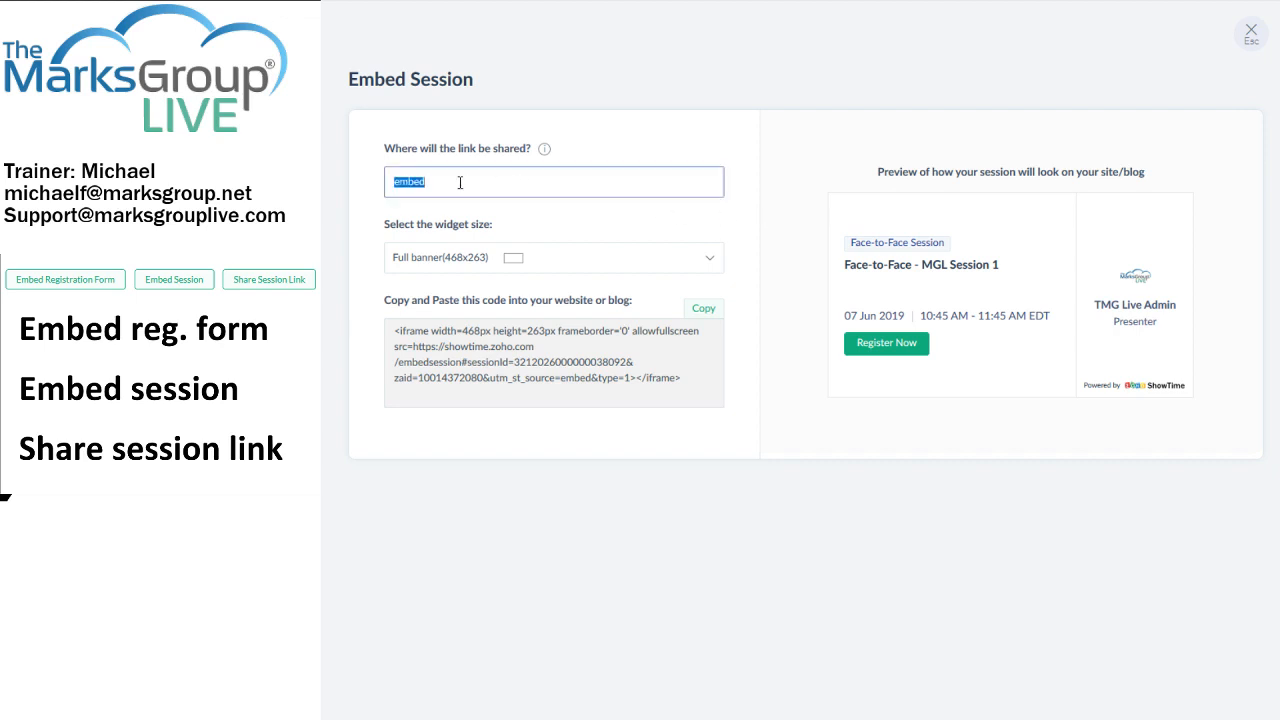
text(mail)
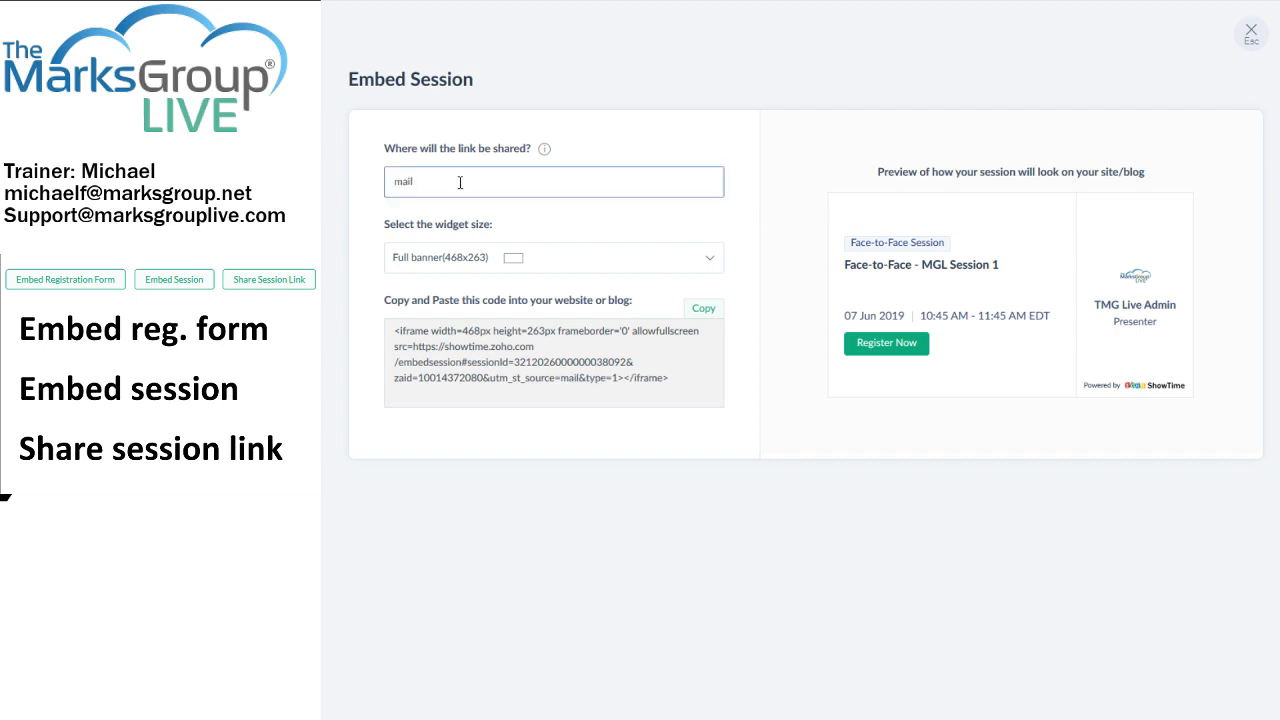
text(_blast)
Step: Try the Square and Skyscraper widget sizes, keep Full banner (468x263), and close Embed Session
click(718, 259)
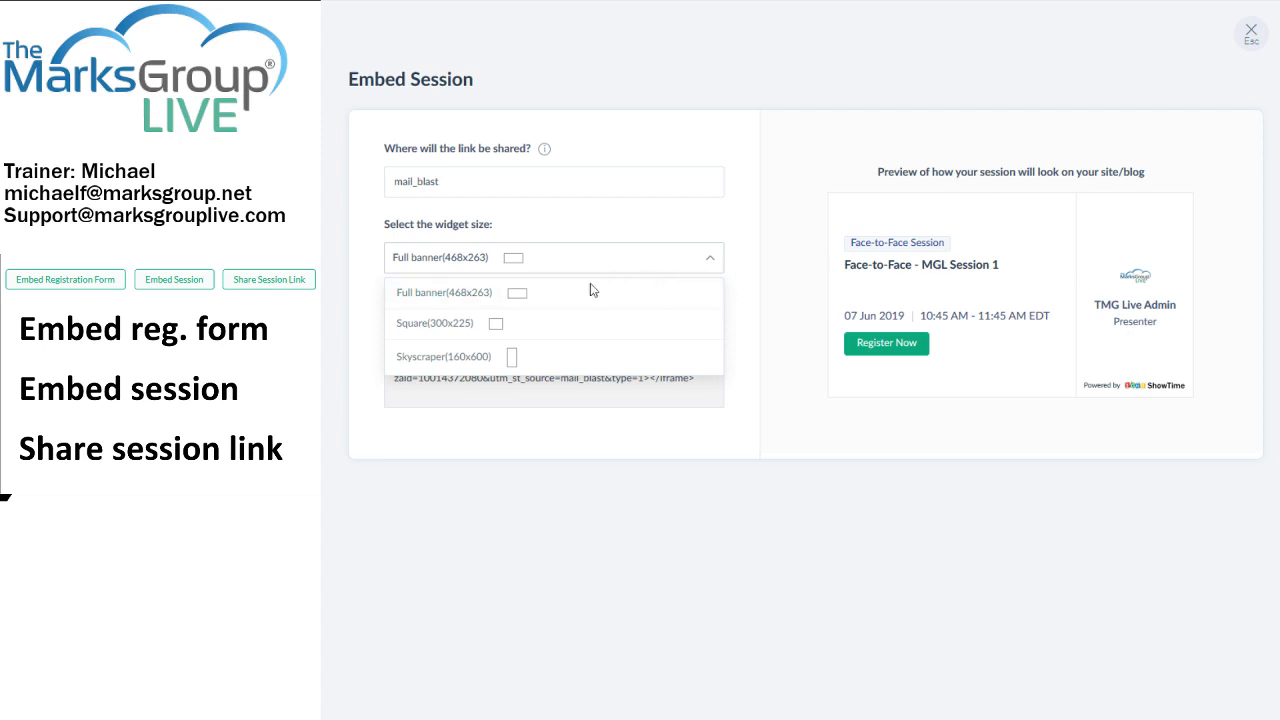
click(487, 323)
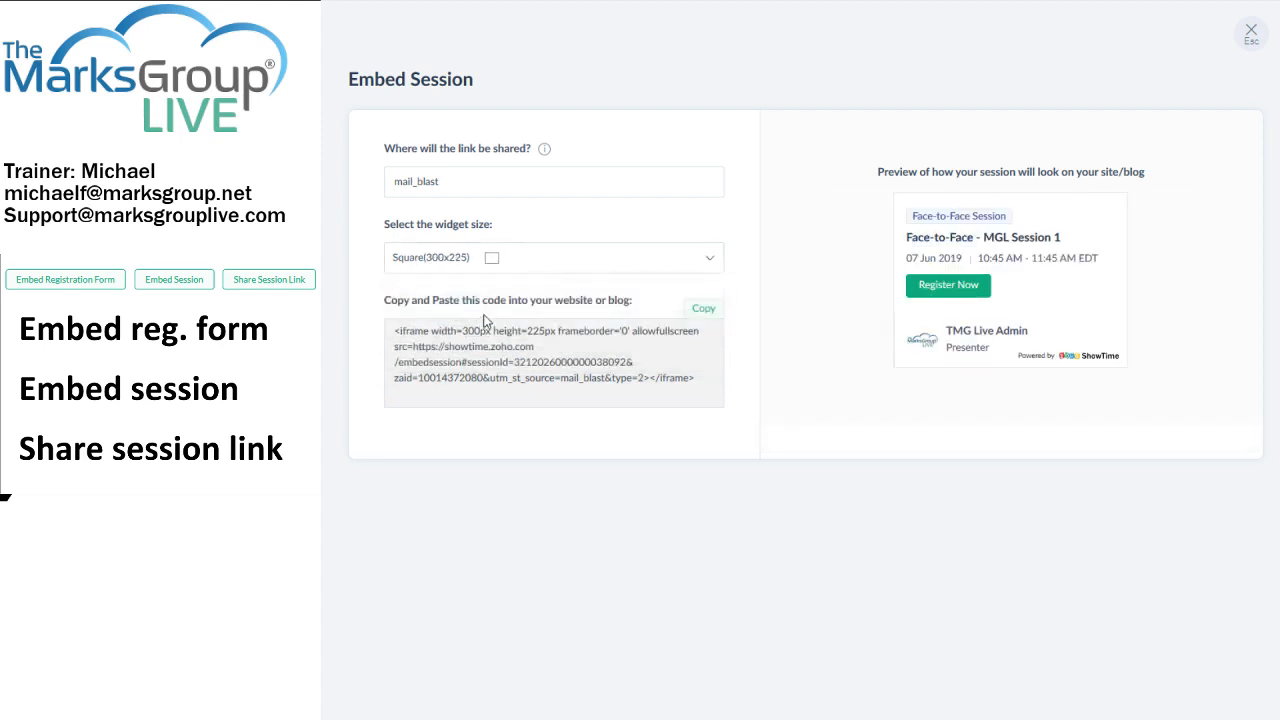
click(527, 265)
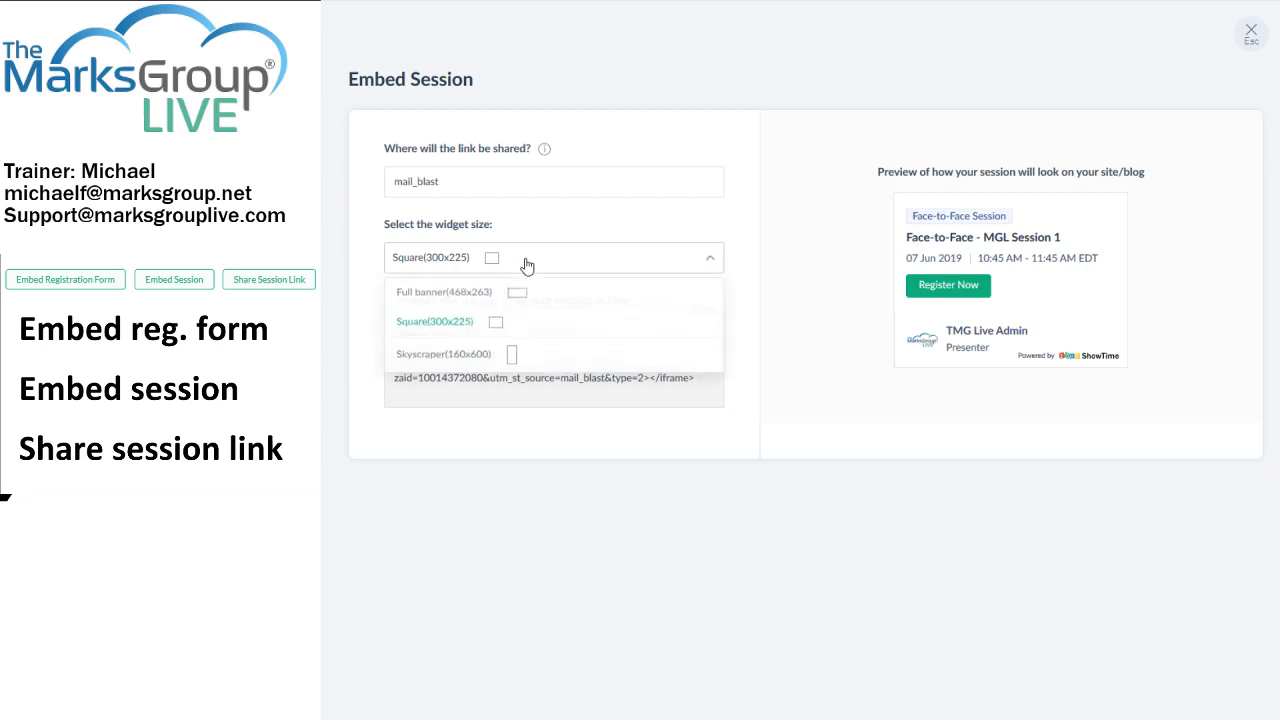
click(480, 357)
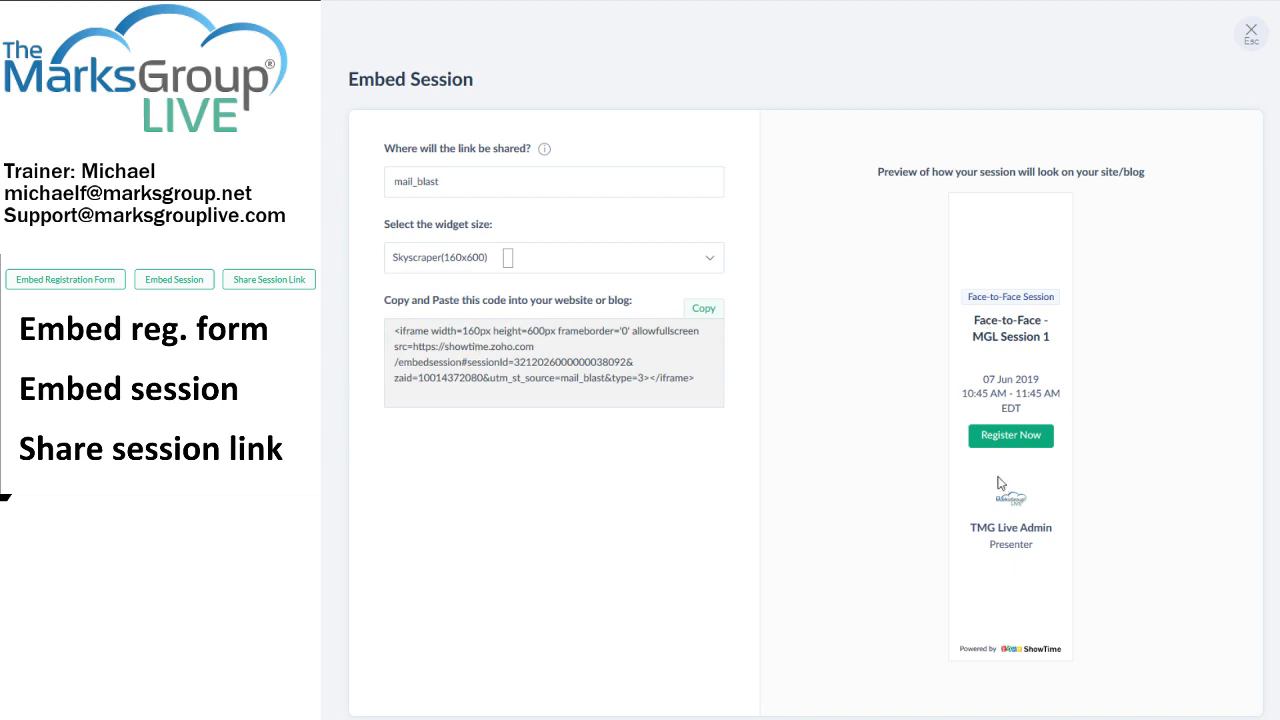
click(664, 262)
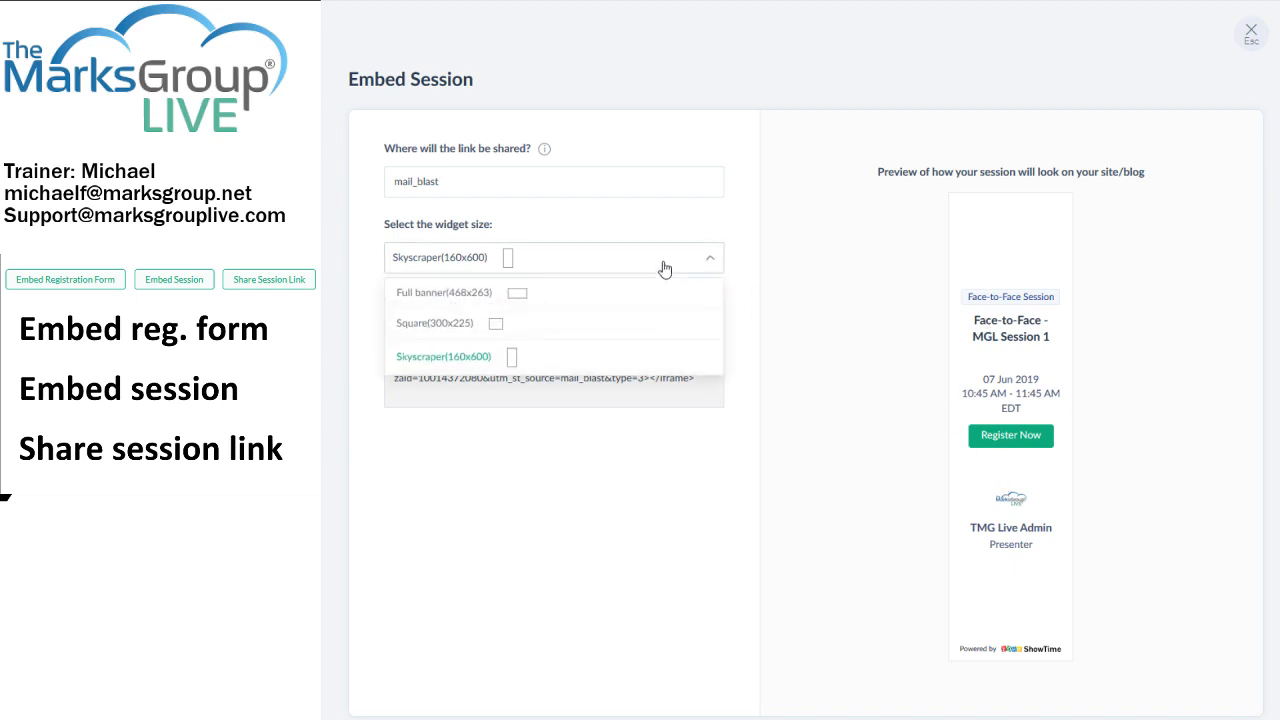
click(462, 323)
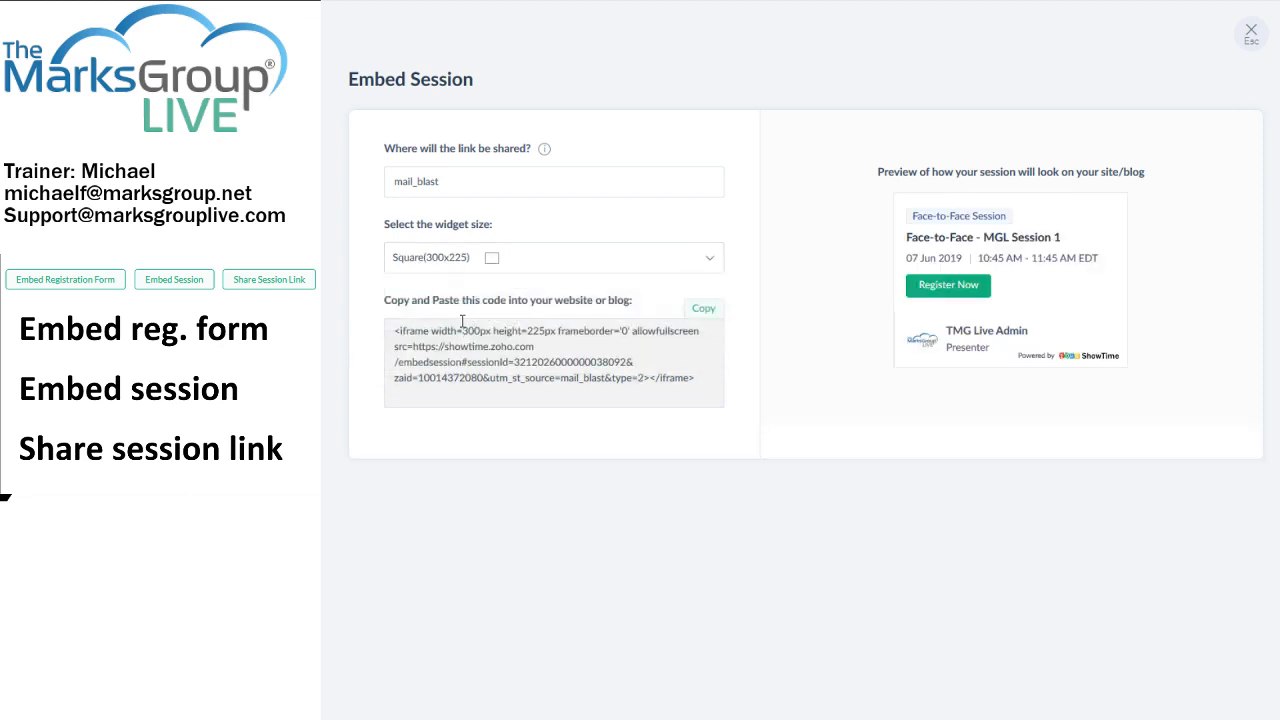
click(522, 265)
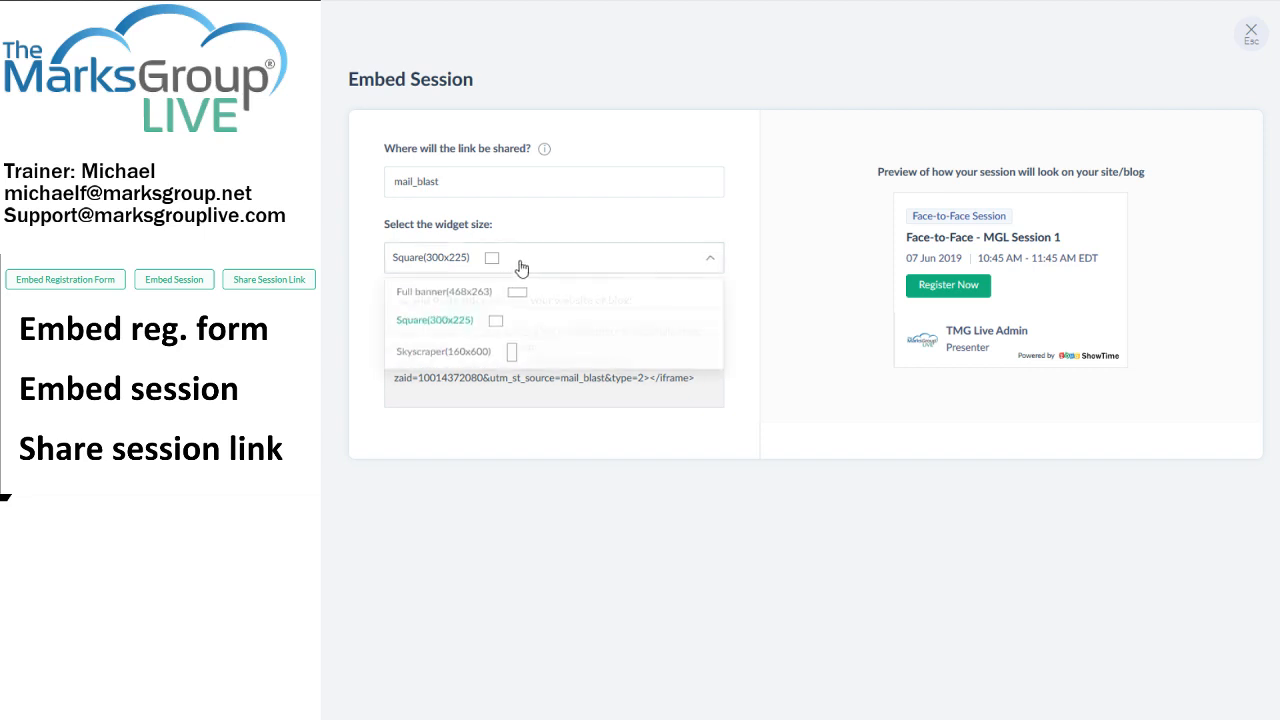
click(491, 293)
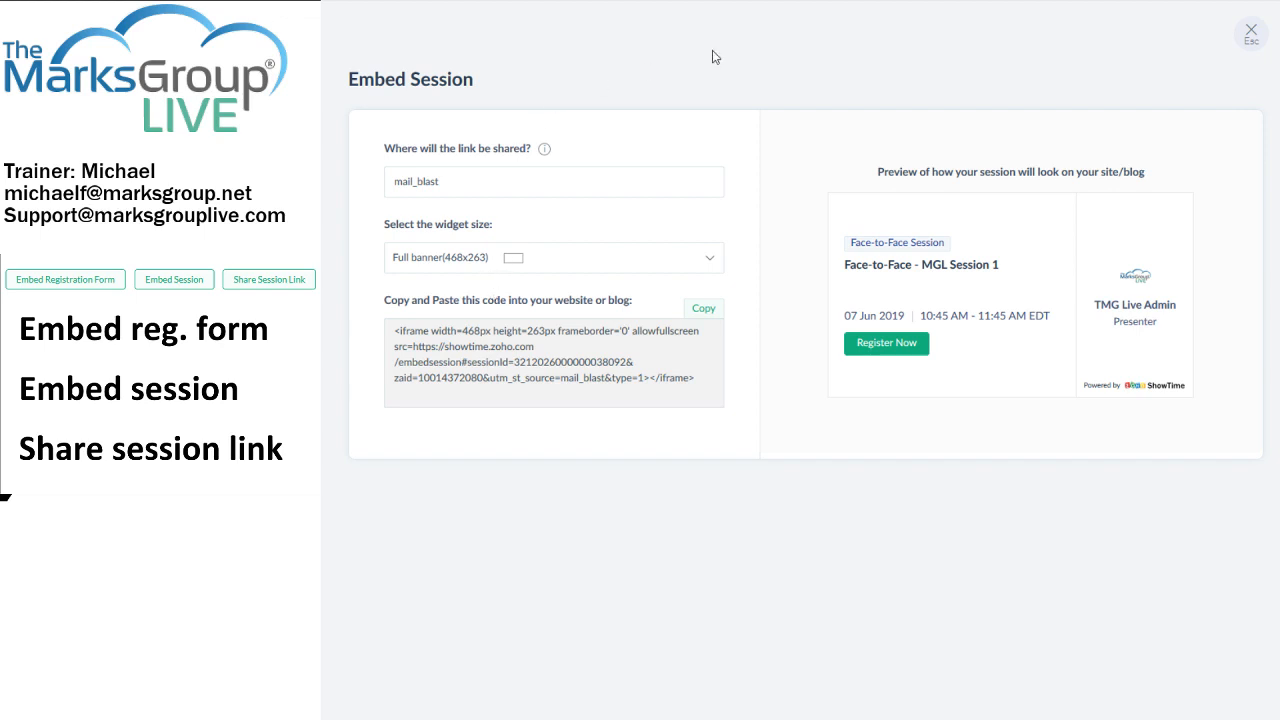
click(1256, 38)
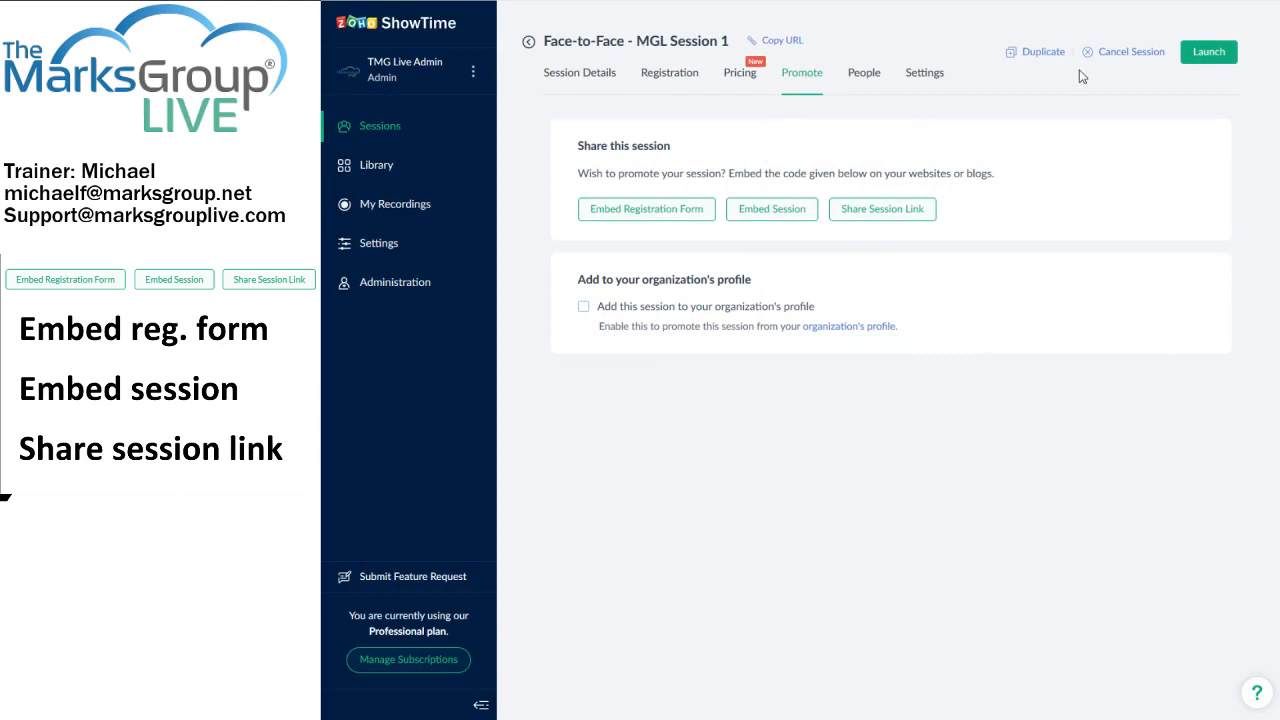
Step: Bring up the Share Session Link and change its share source to 'social'
click(880, 212)
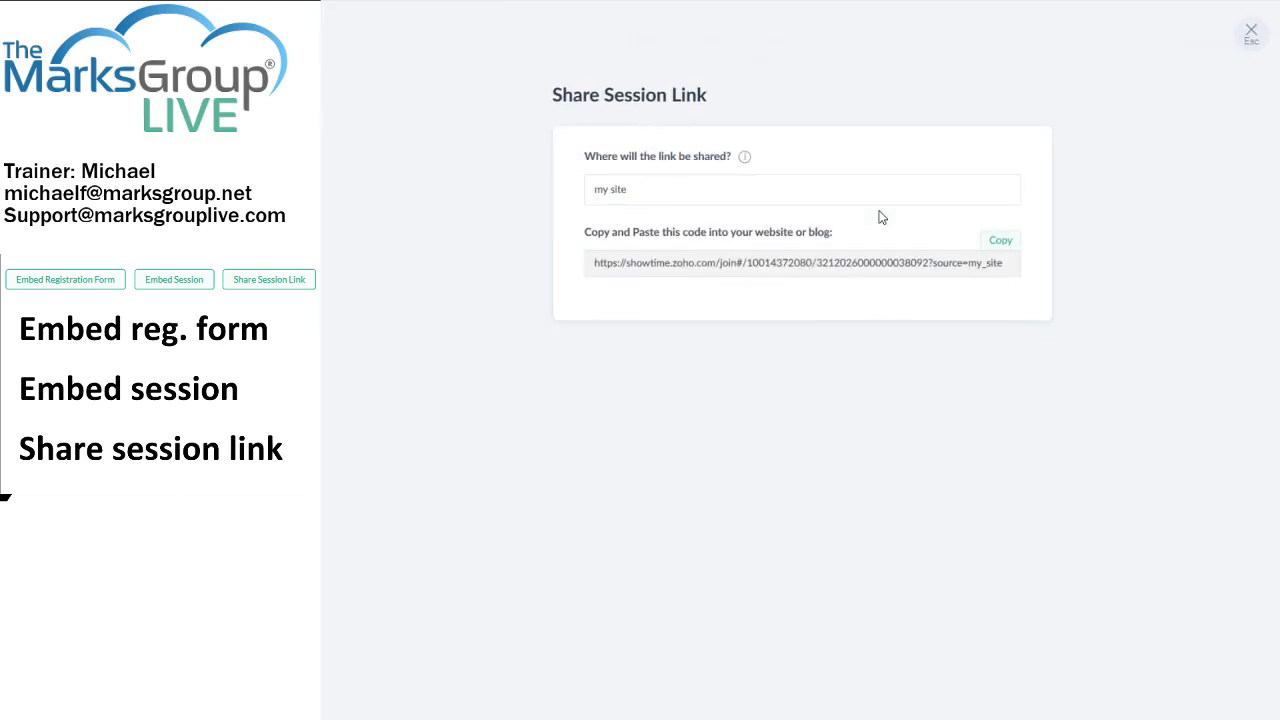
triple_click(645, 190)
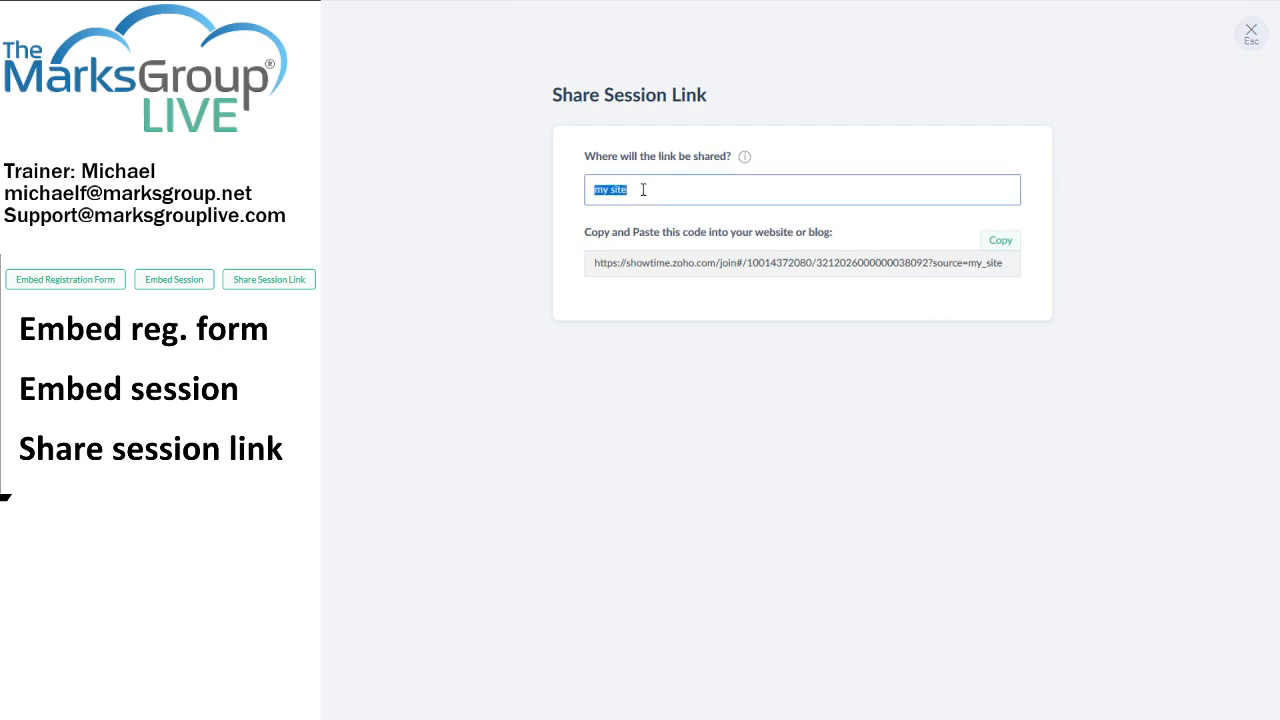
text(email)
key(BackSpace)
key(BackSpace)
key(BackSpace)
key(BackSpace)
key(BackSpace)
text(website)
double_click(612, 191)
text(socia)
Step: Close the share link, toggle the organization profile option on and off, then view the People page
click(1263, 33)
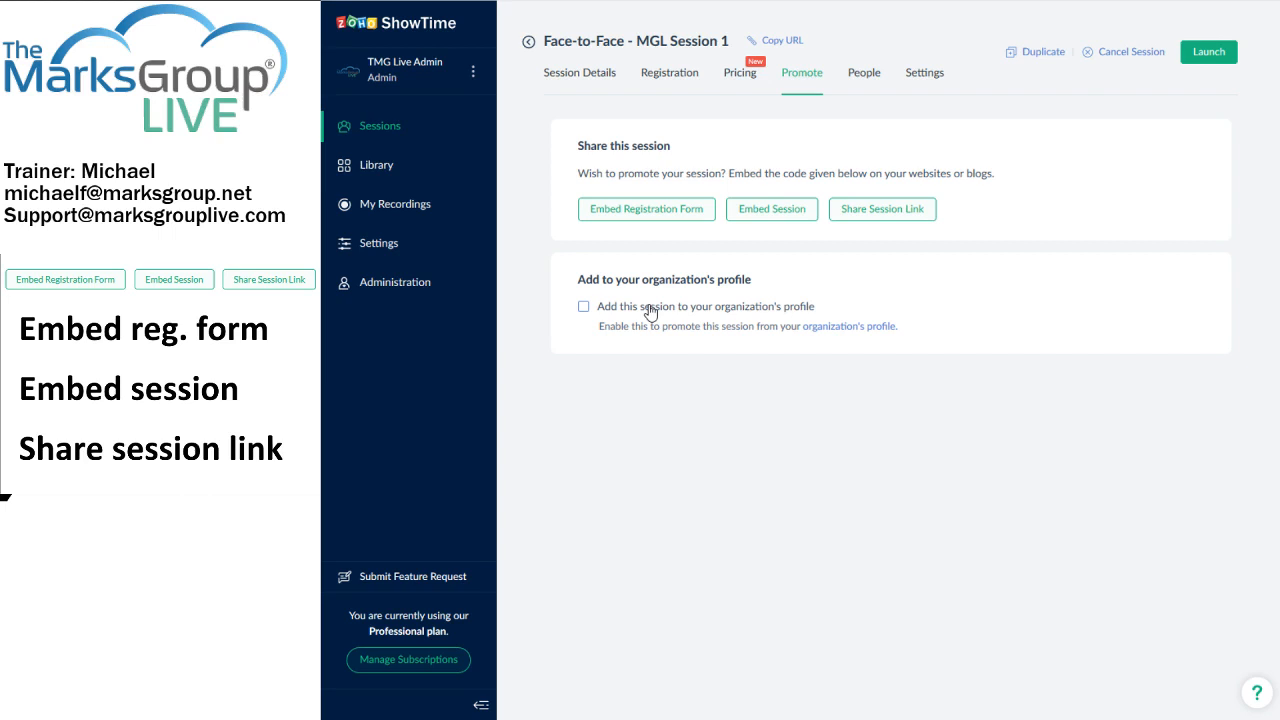
click(650, 312)
click(650, 312)
click(862, 84)
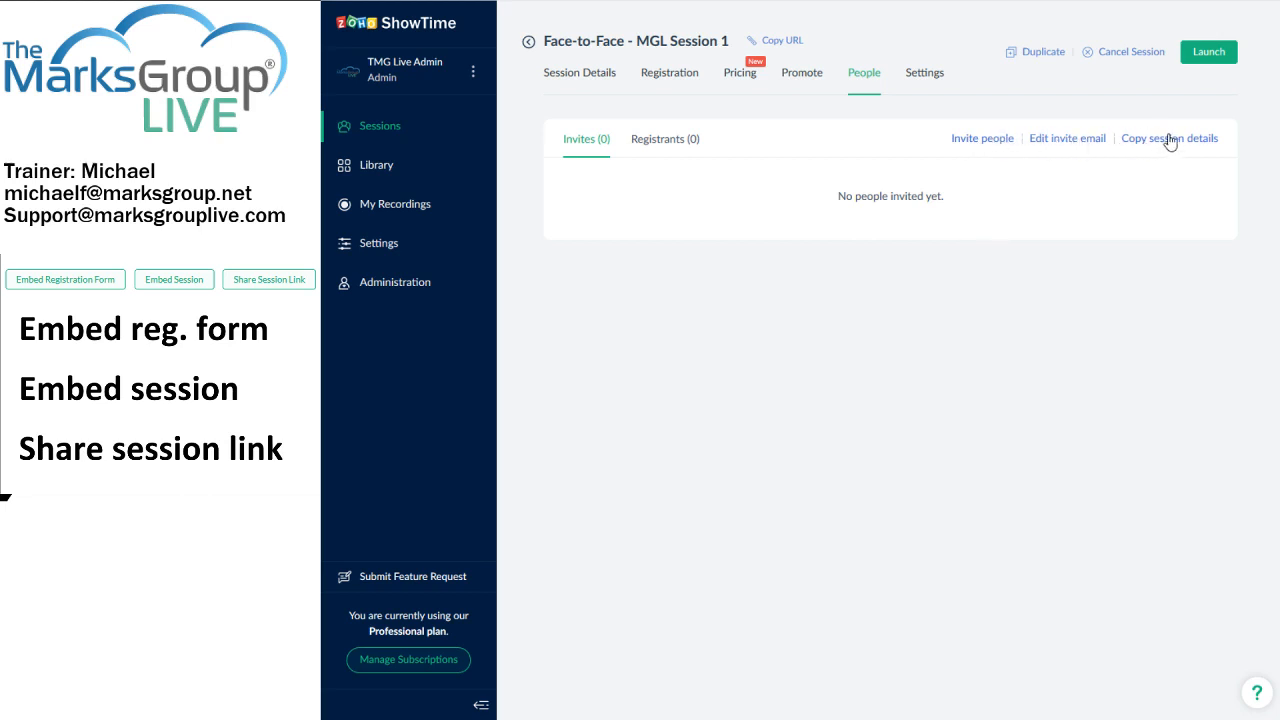
Step: Open the Invite attendees page from the session's People tab
click(984, 143)
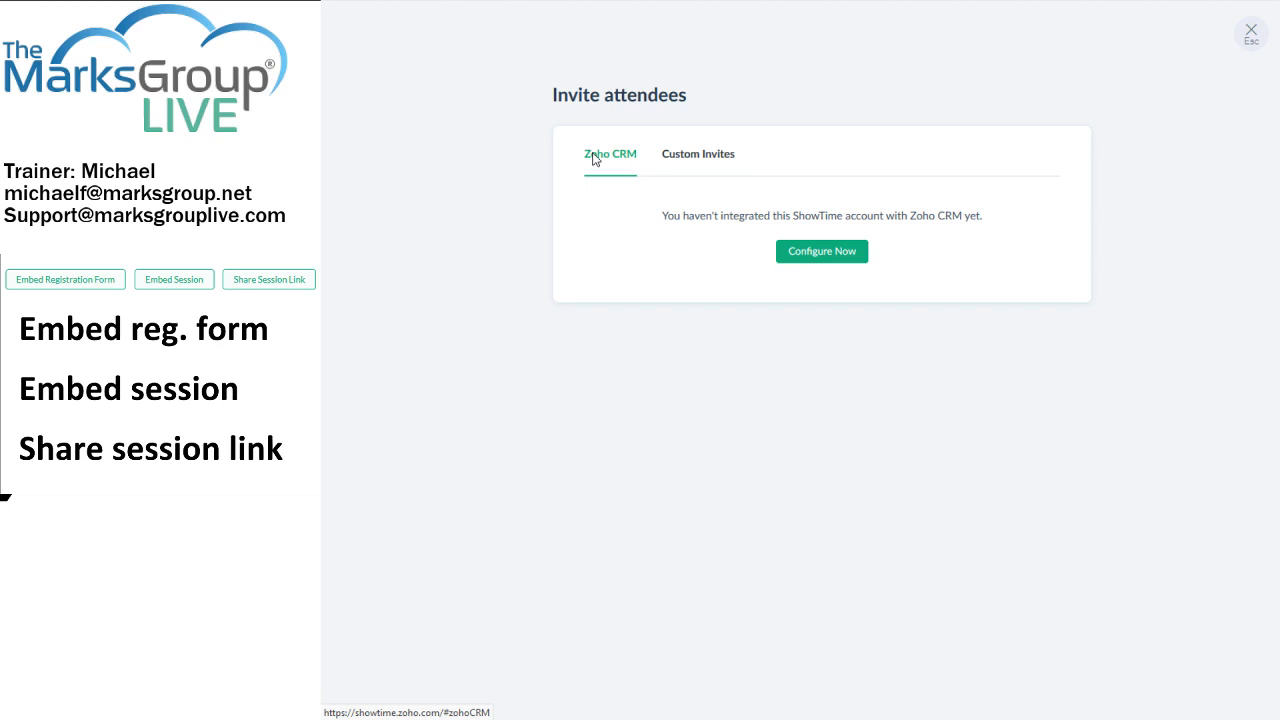
Step: Use Custom Invites to add two e-mail addresses, remove the second, and send to the first
click(696, 160)
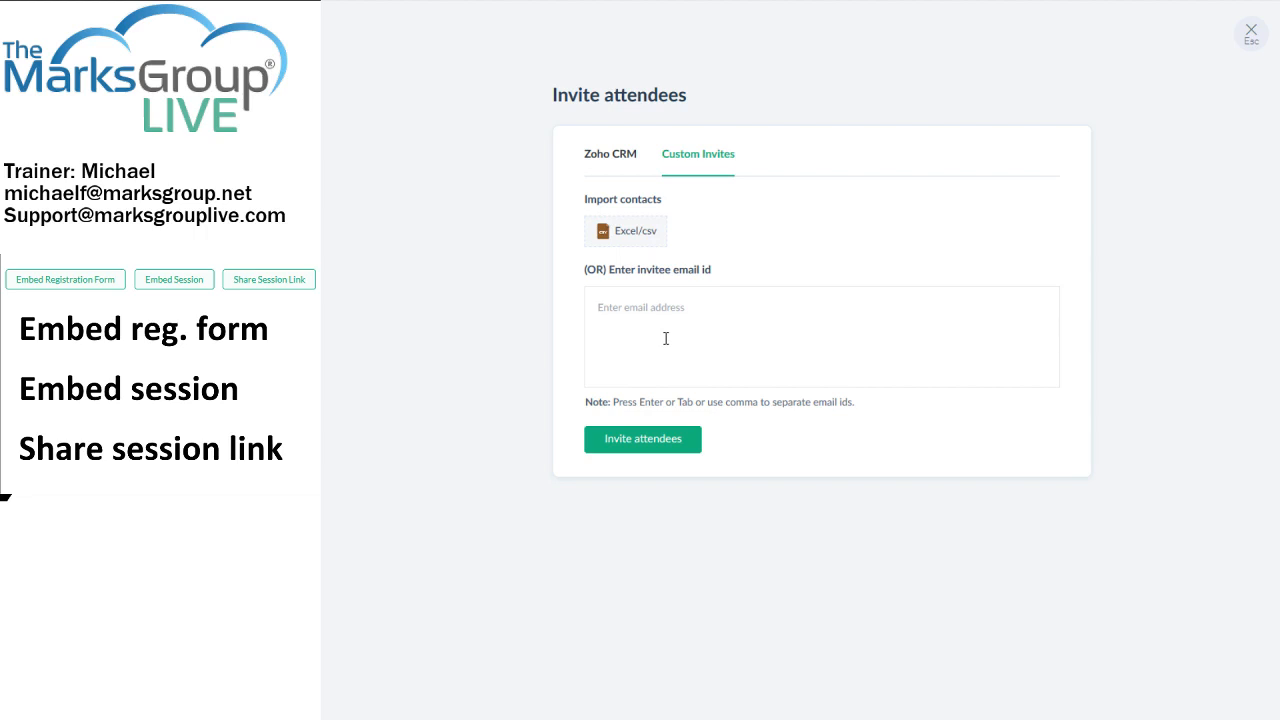
key(Return)
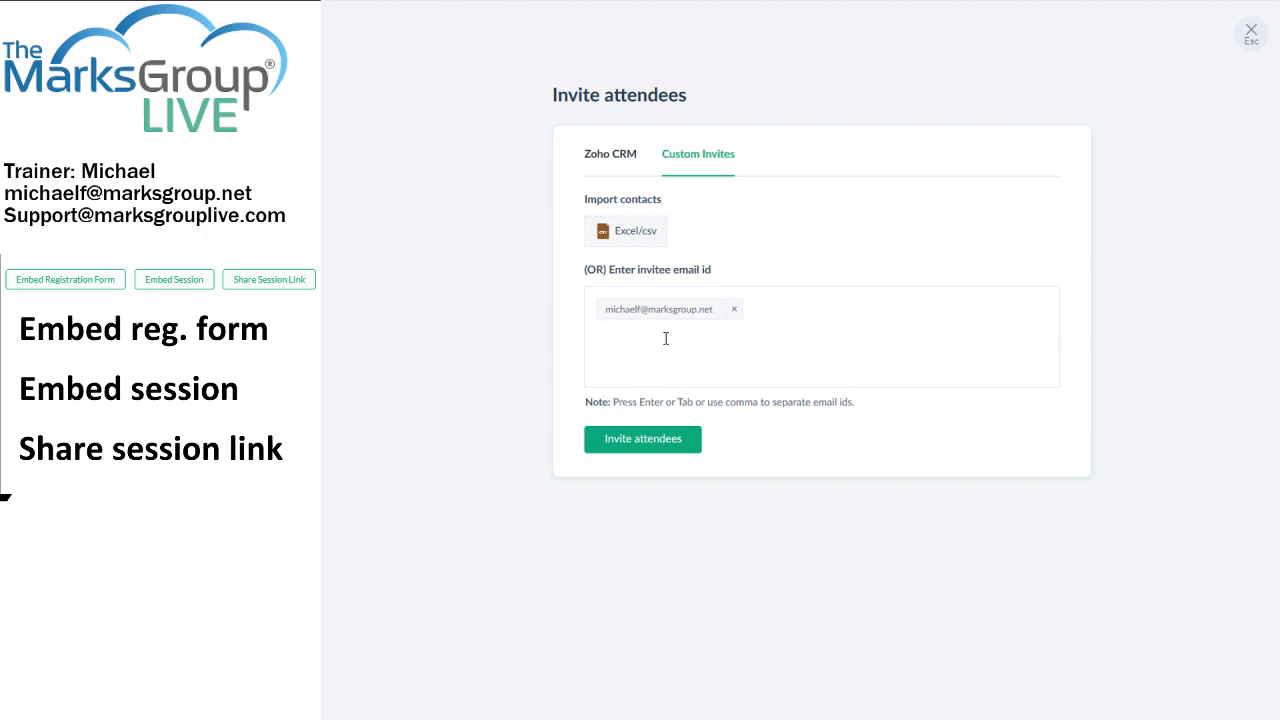
key(Return)
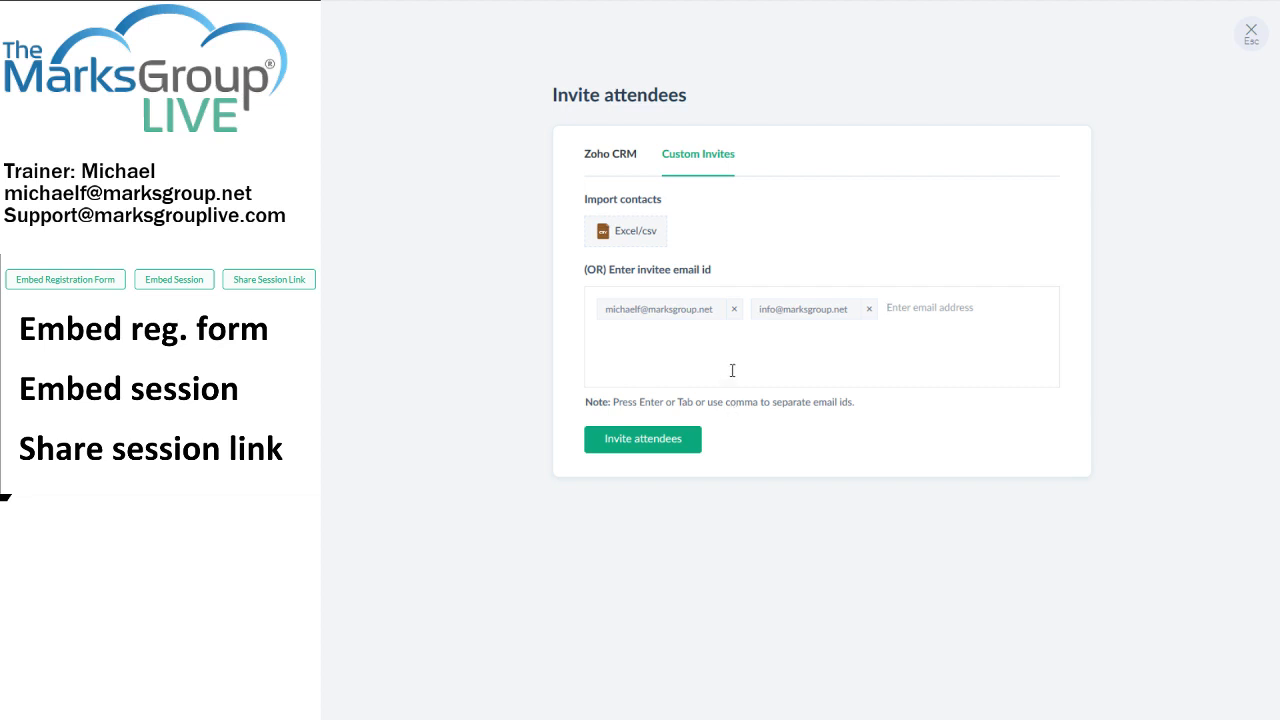
click(869, 310)
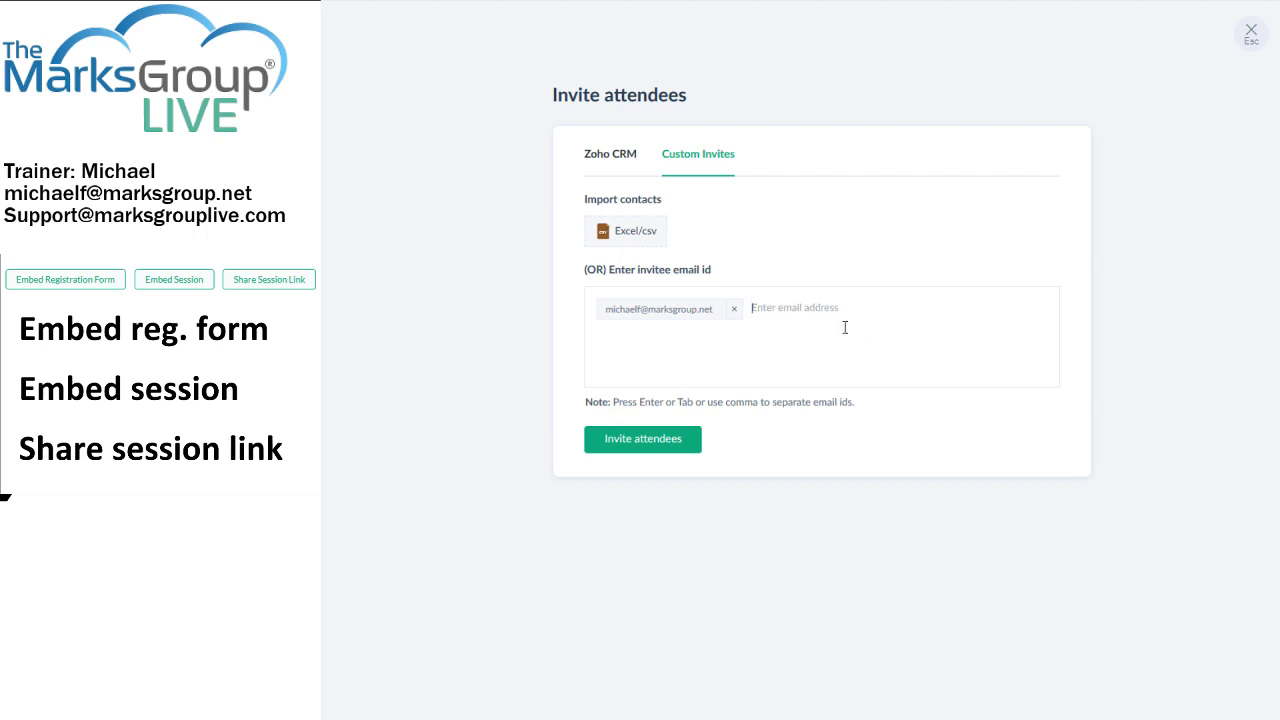
click(640, 446)
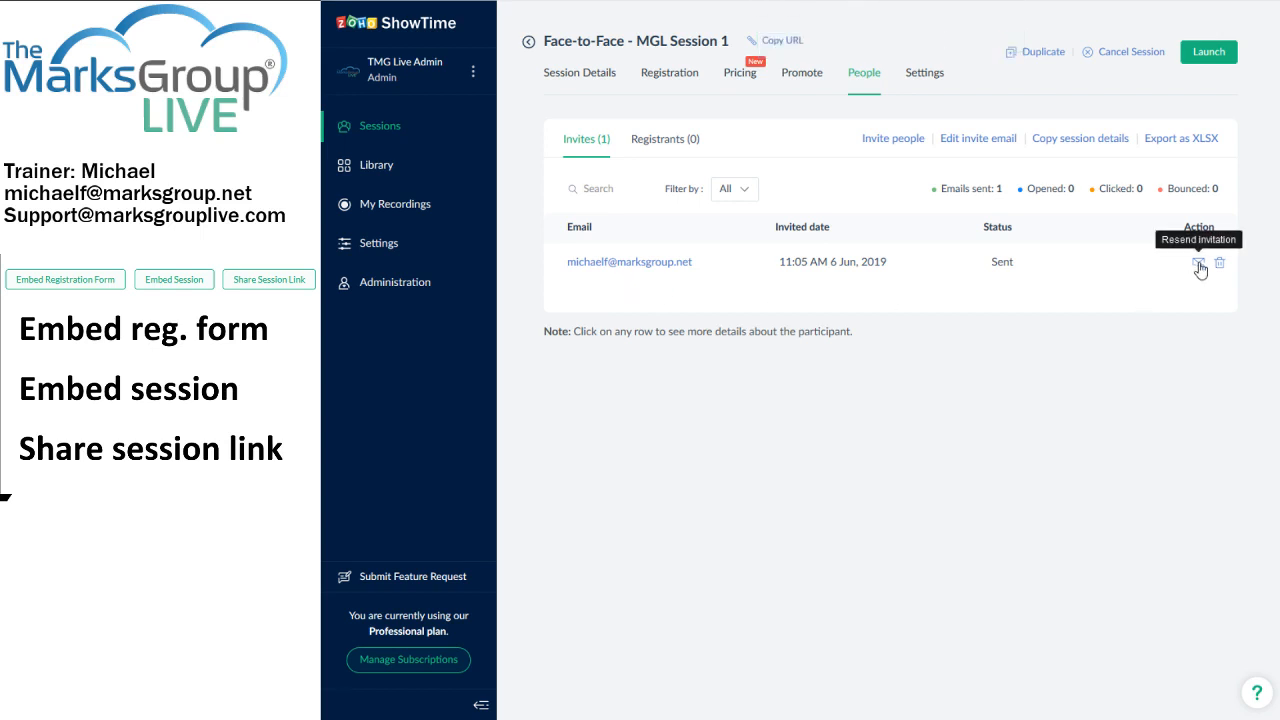
Step: View the invitee's People info, close it, and open the Registration tab
click(648, 263)
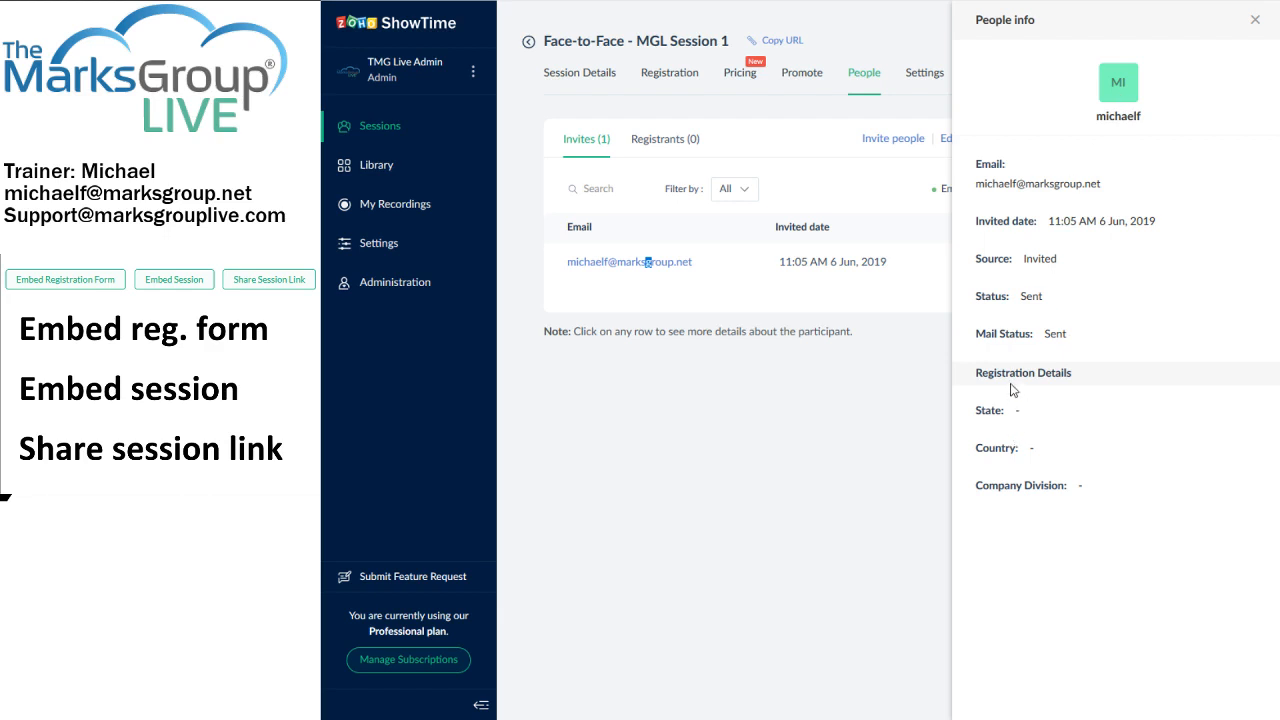
click(1256, 25)
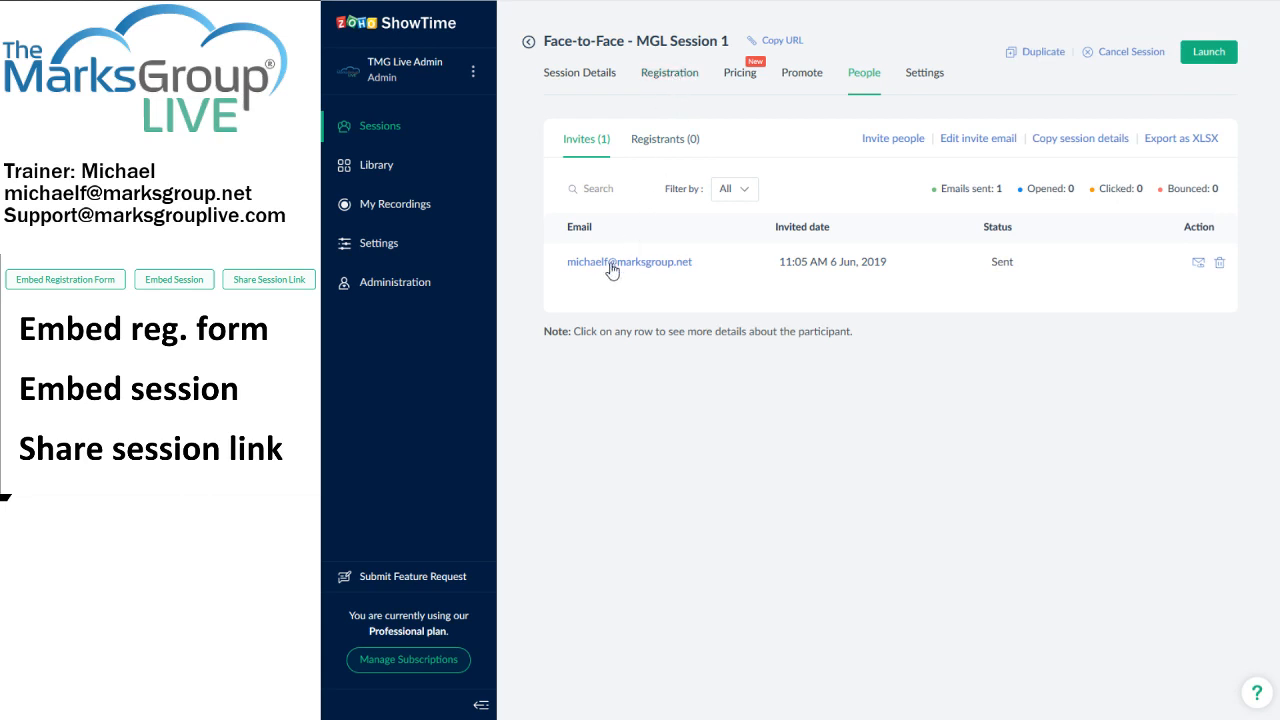
click(676, 80)
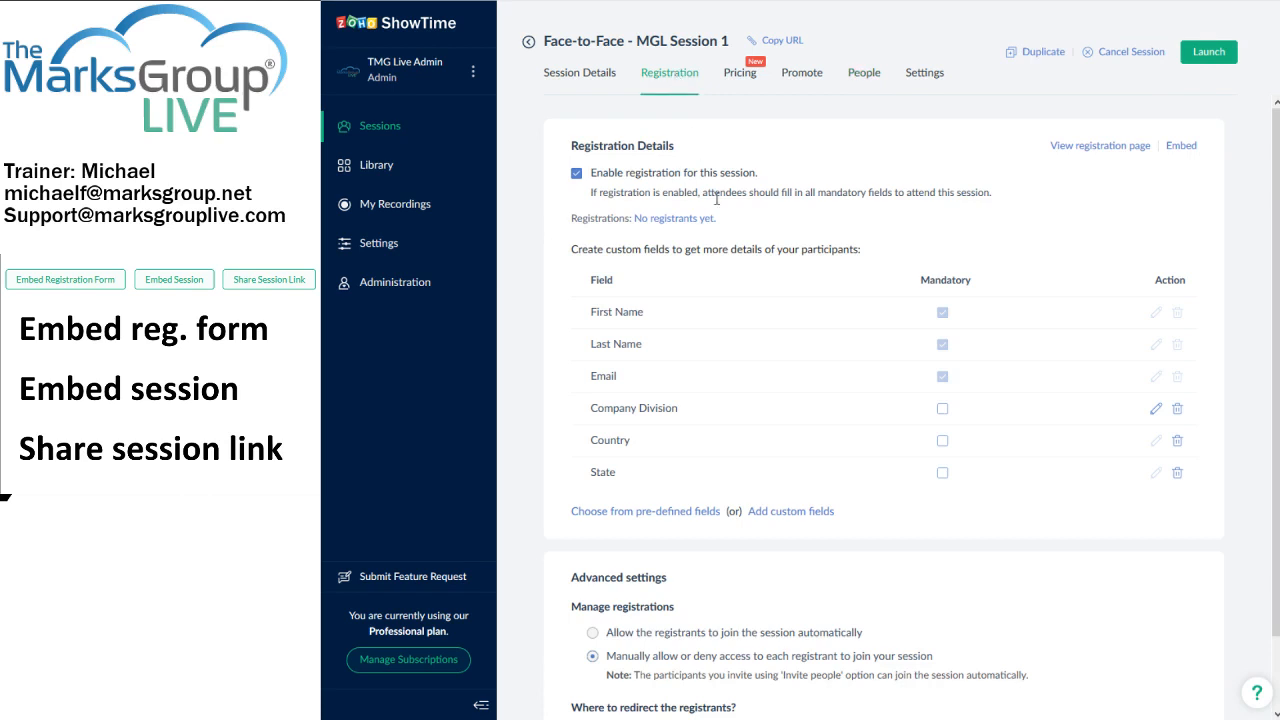
Step: Scroll through the registration and advanced settings, then return to the People tab
scroll(698, 367, down, 1)
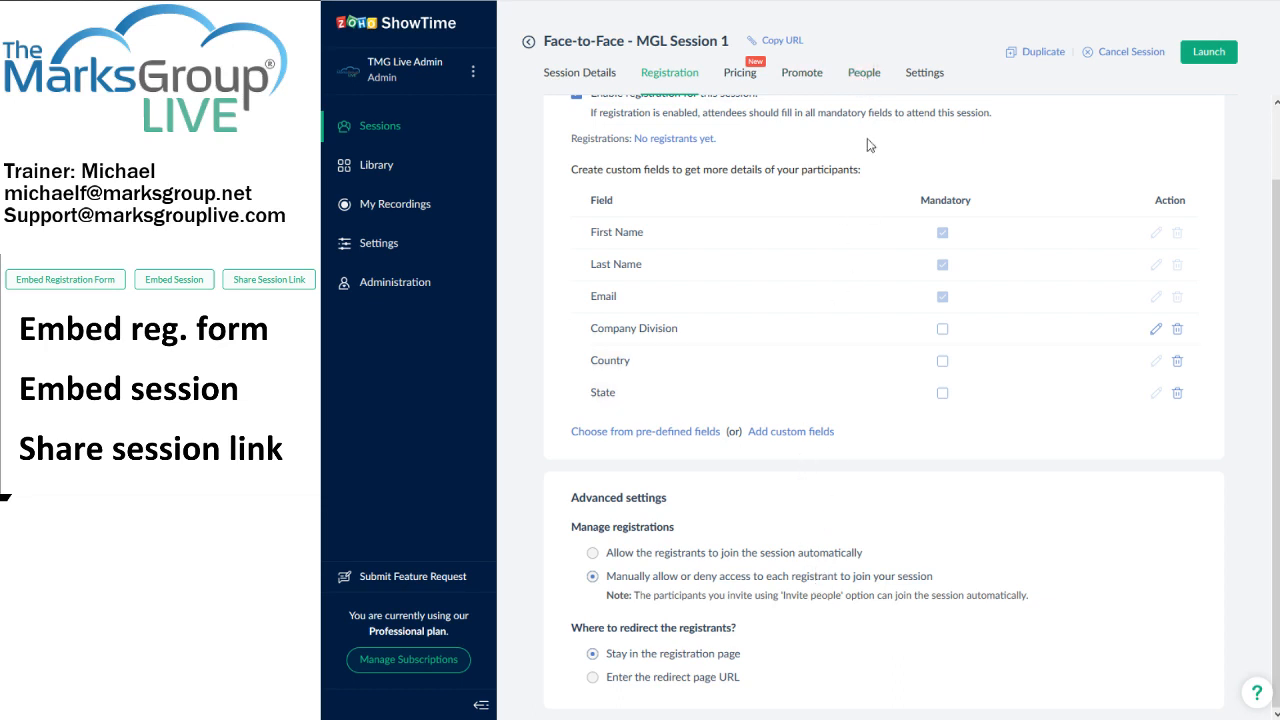
click(866, 78)
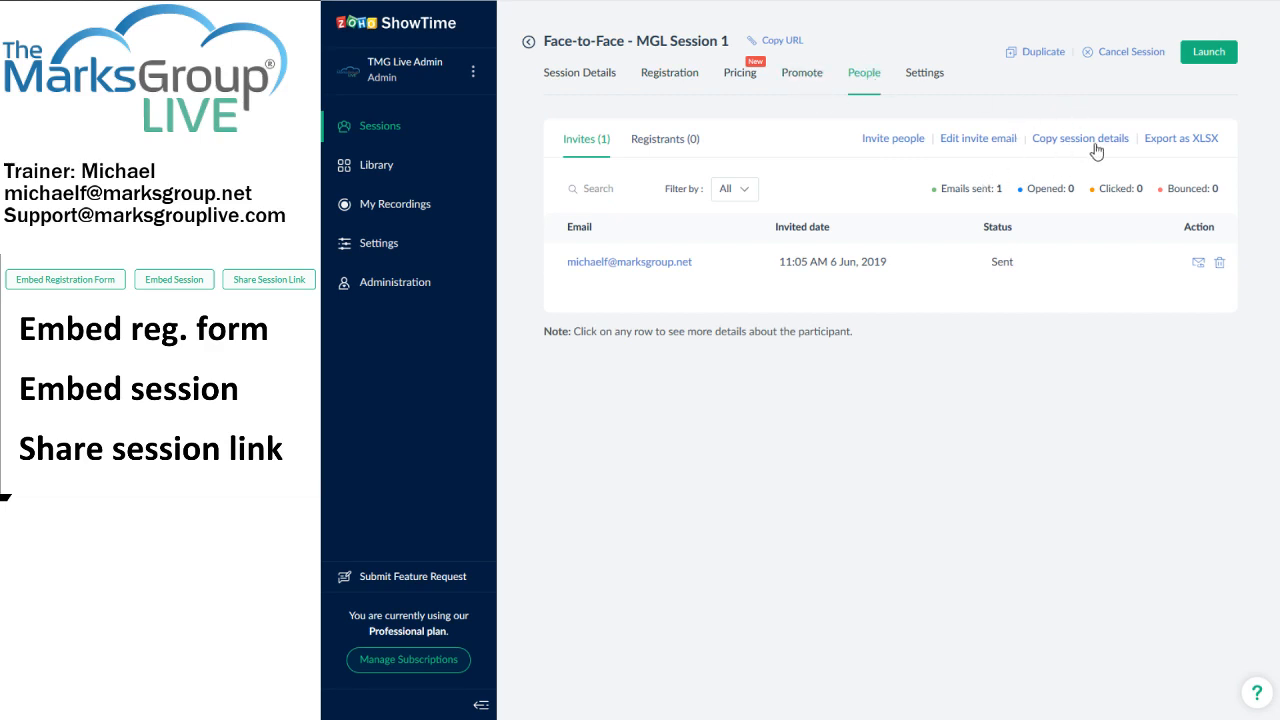
Step: Append 'We are sure that you will find the session to be very helpful in your professional work' to the invite email message
click(980, 140)
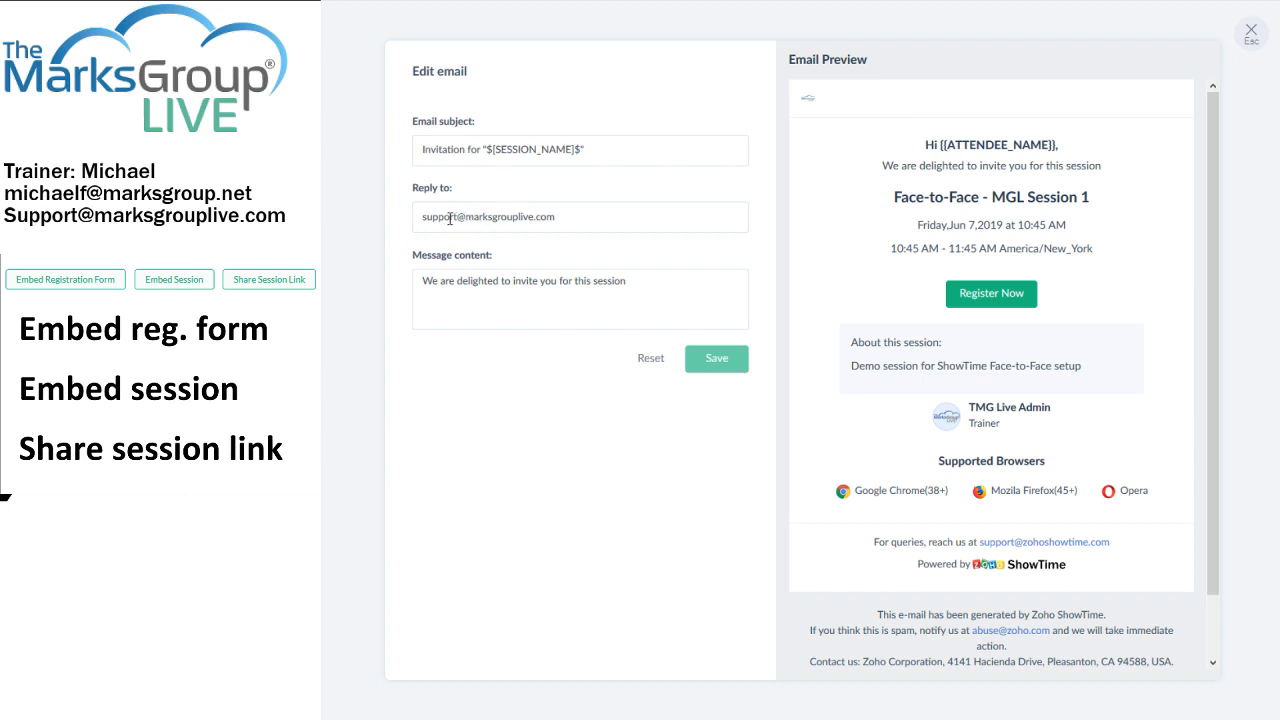
click(640, 285)
text(. )
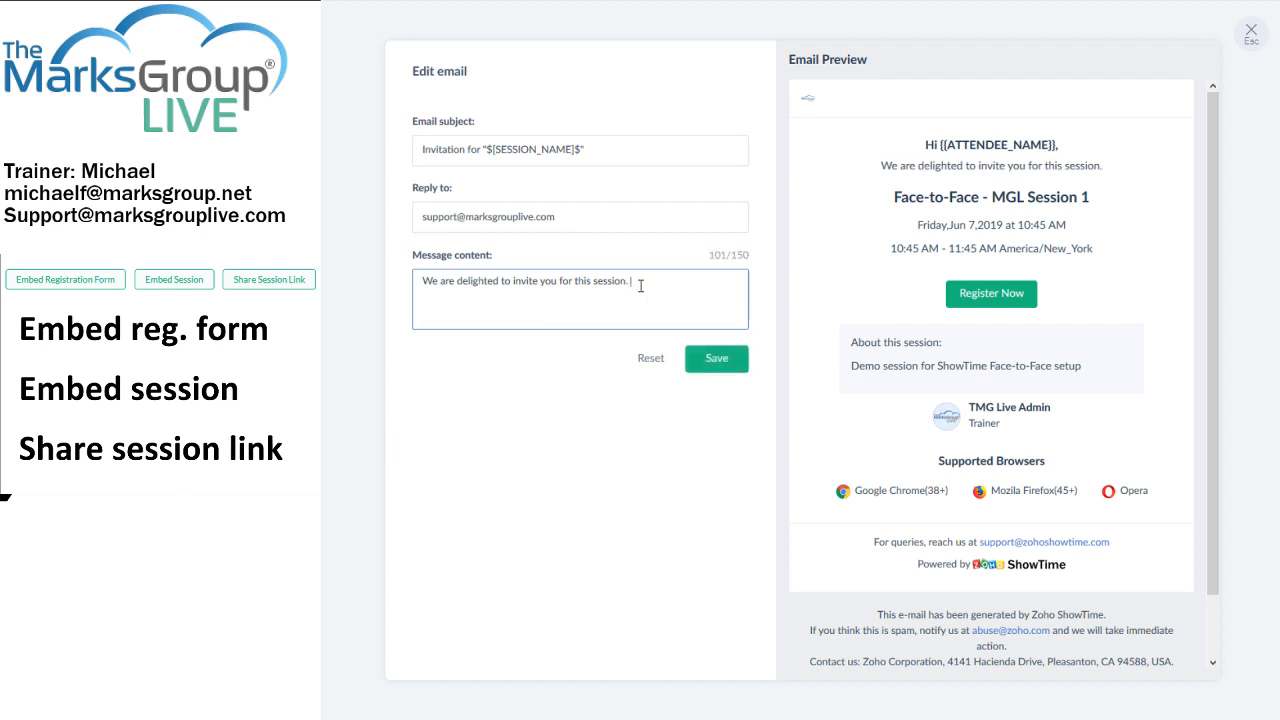
text(We are sure that you will find )
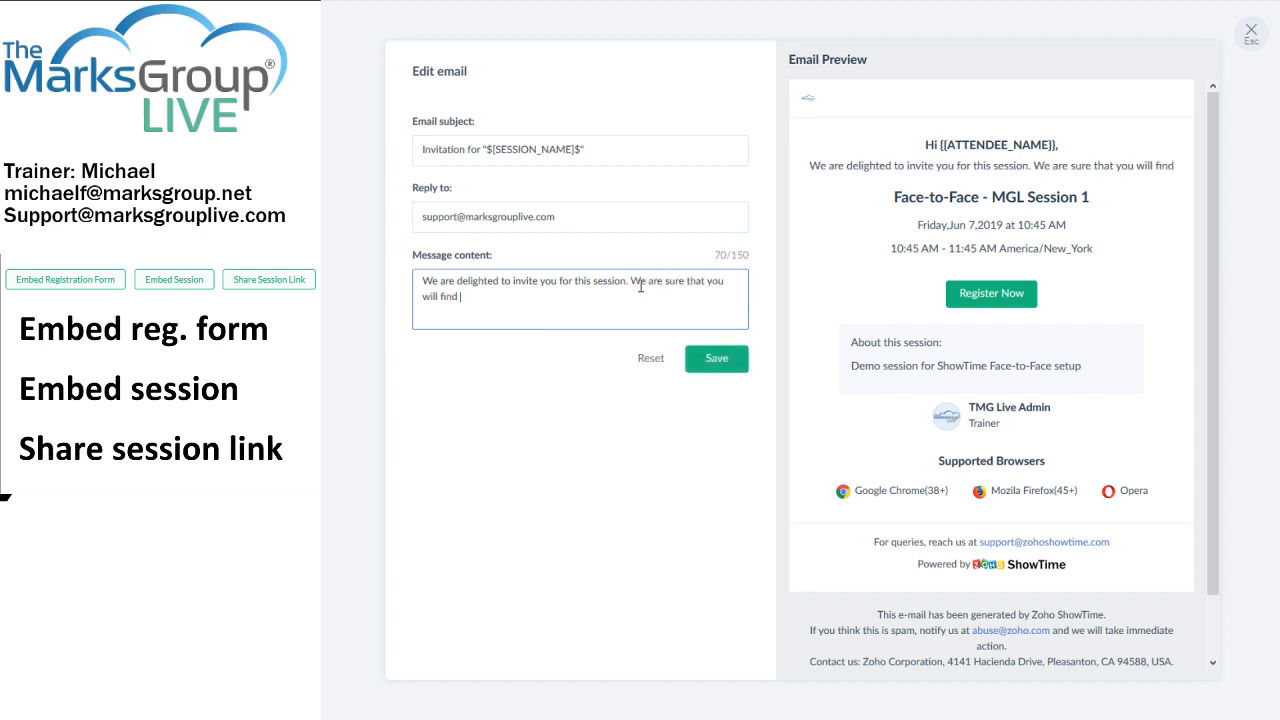
text(the session t)
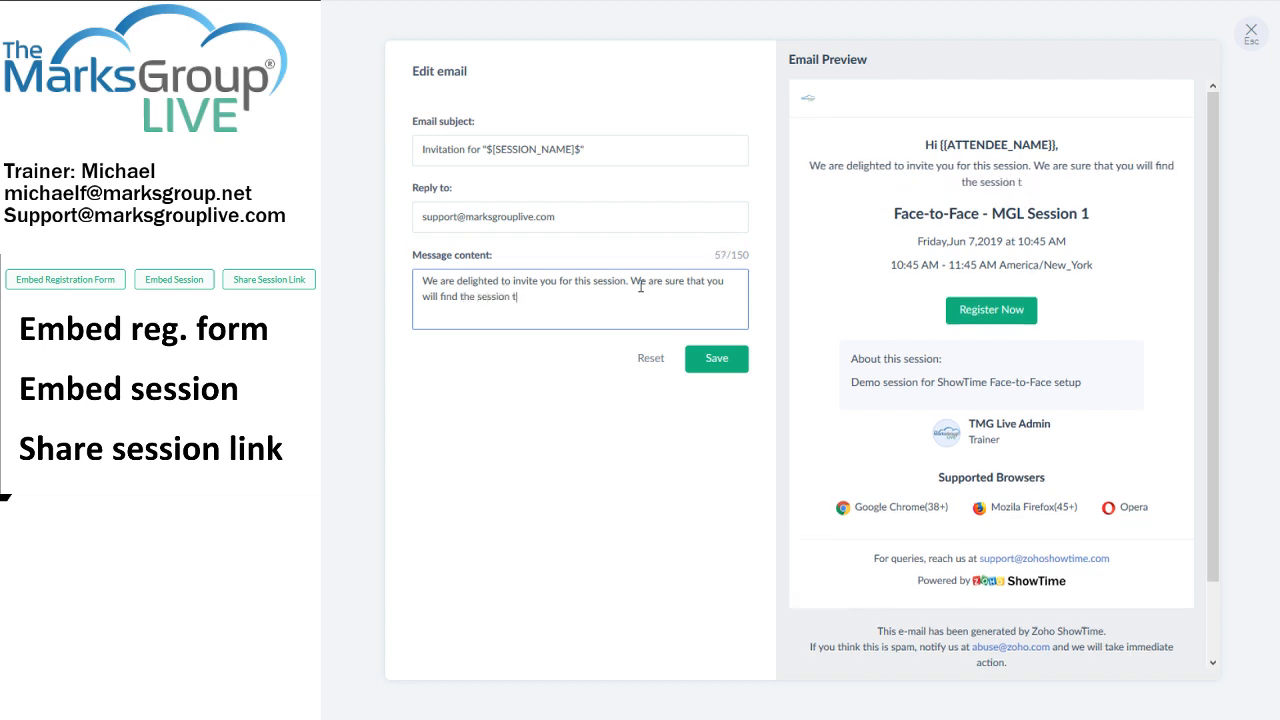
text(o be very helpful)
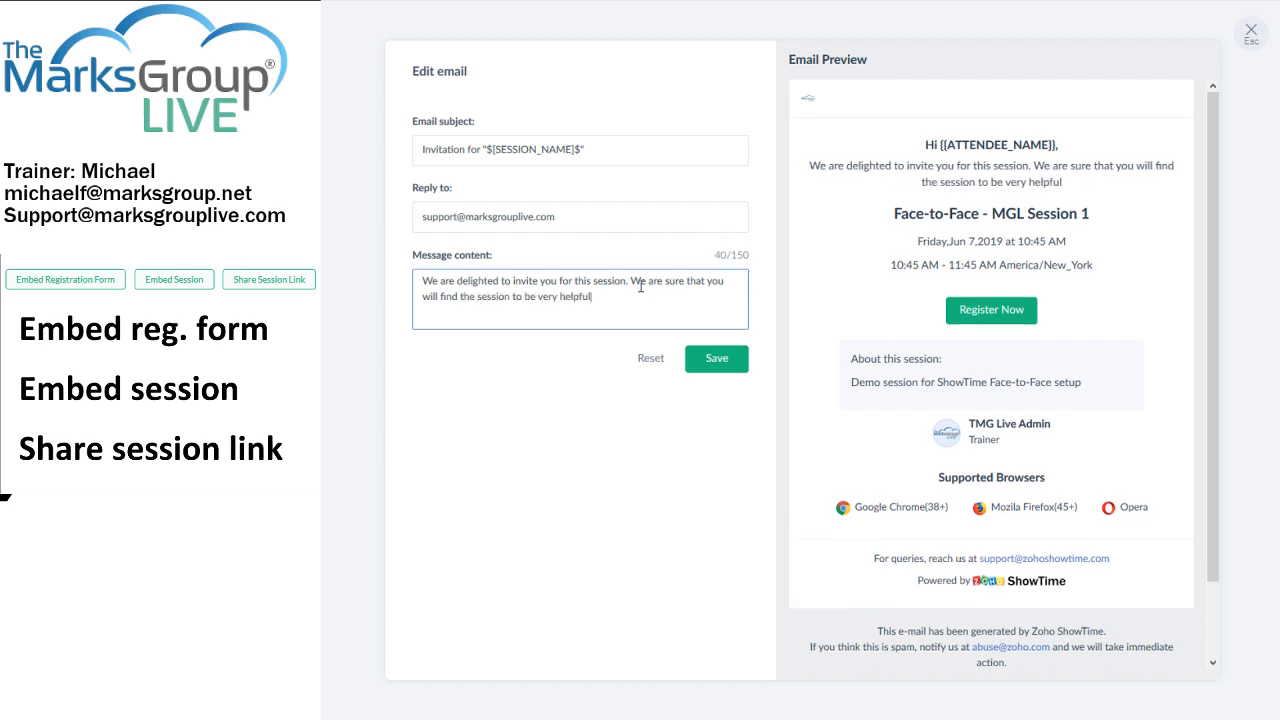
text( in your professi)
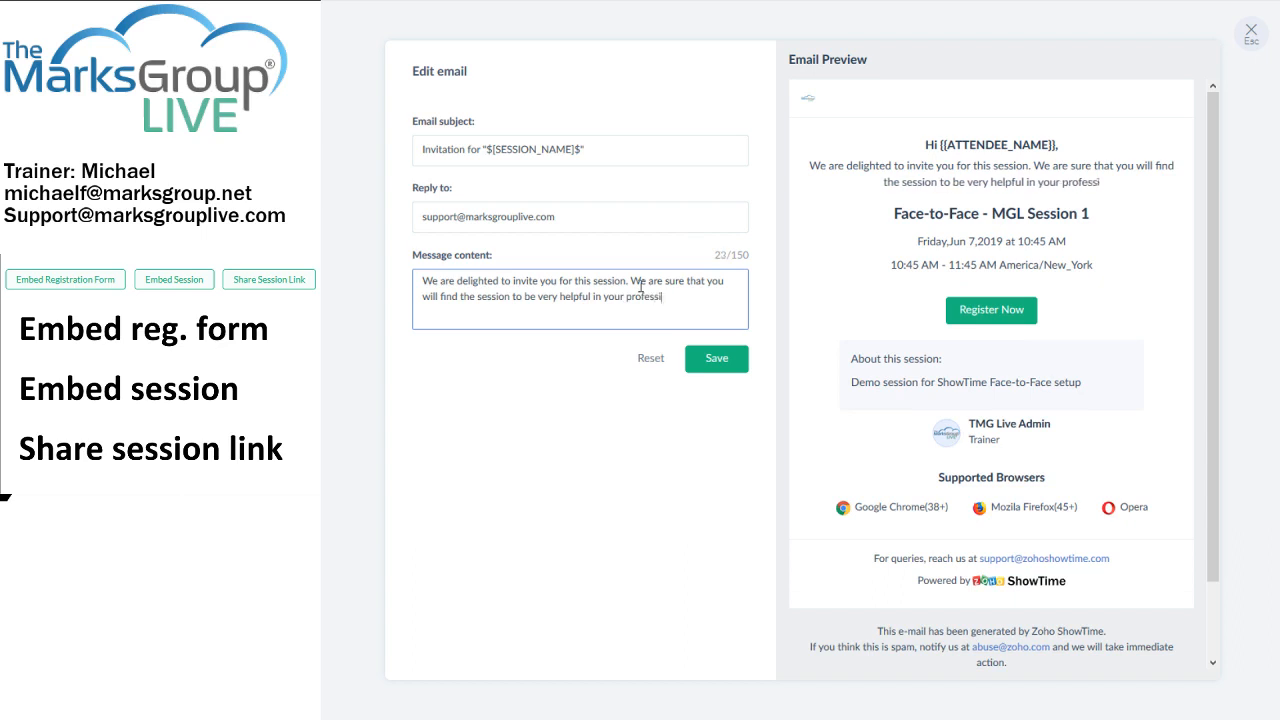
text(onal work!)
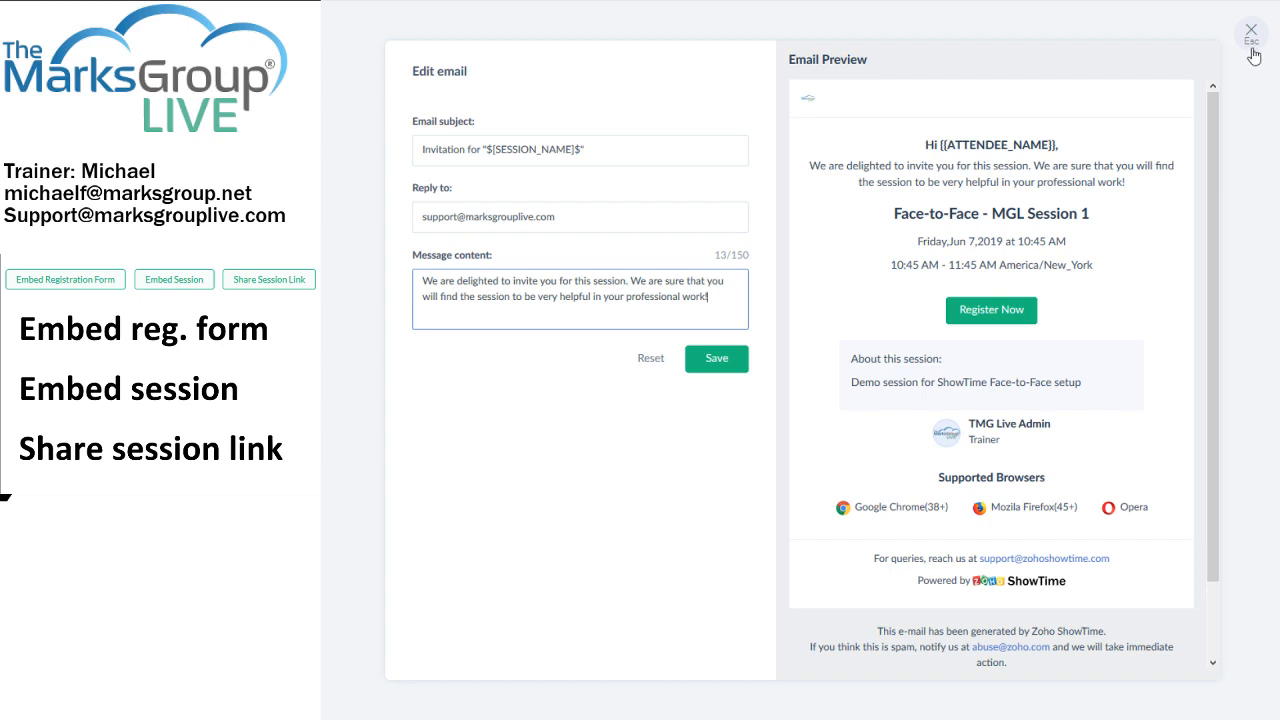
Step: Save the edited invite email, copy the session invitation text, and go to session Settings
click(720, 360)
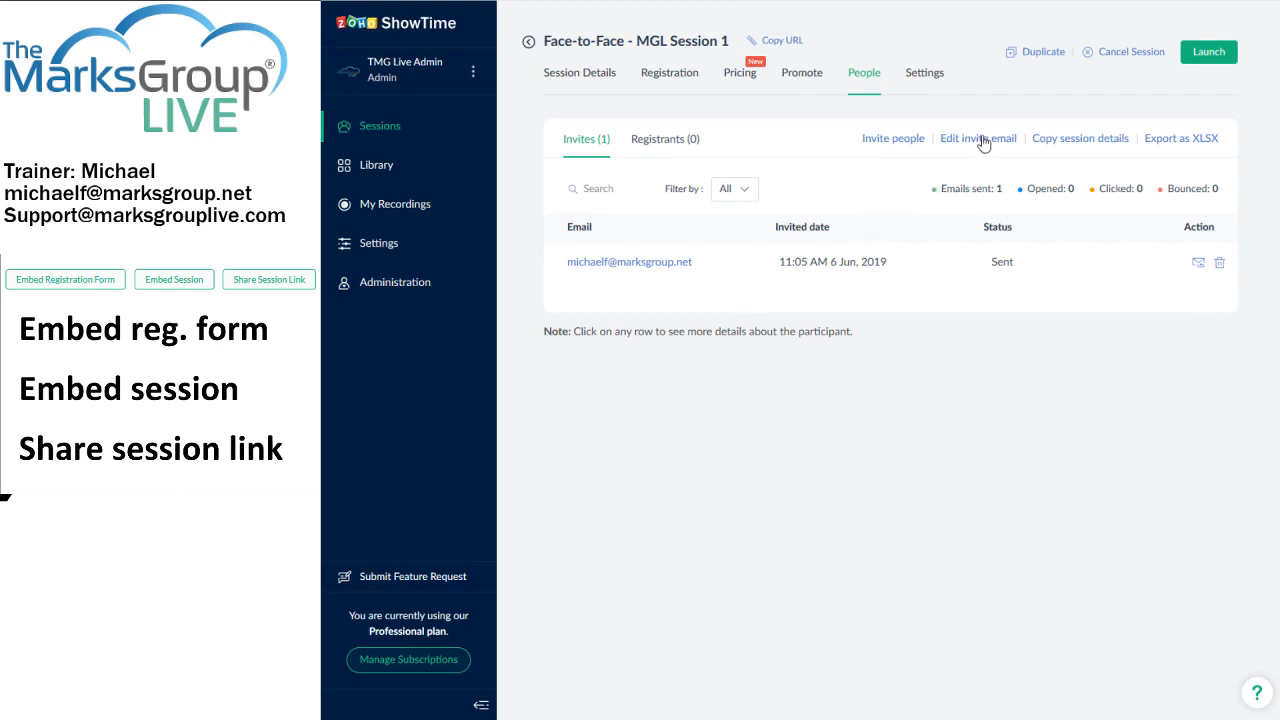
click(1060, 139)
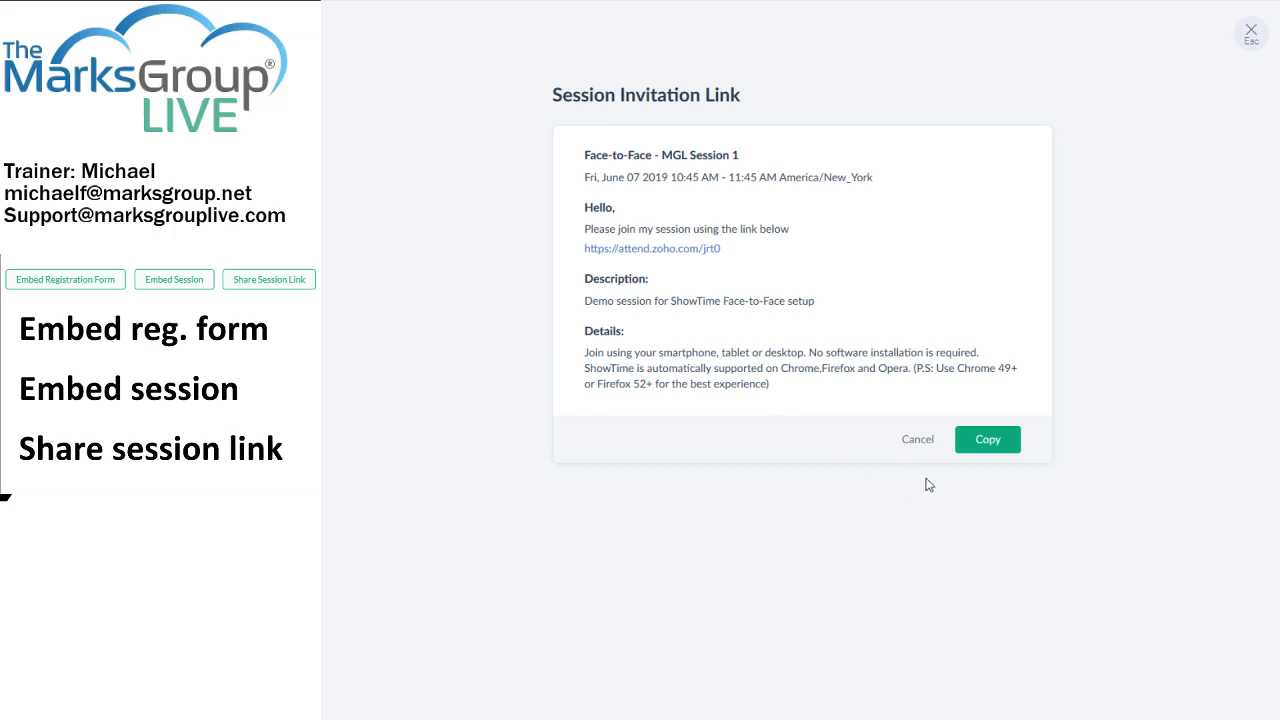
click(980, 445)
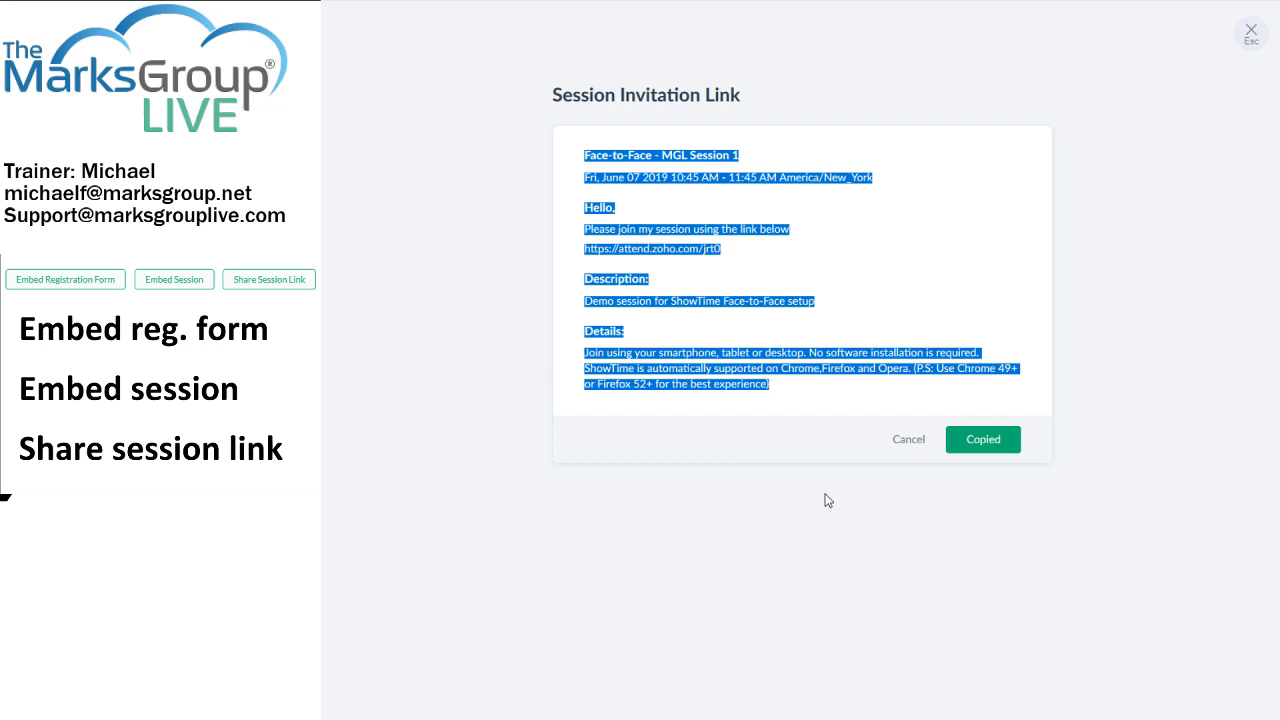
click(910, 478)
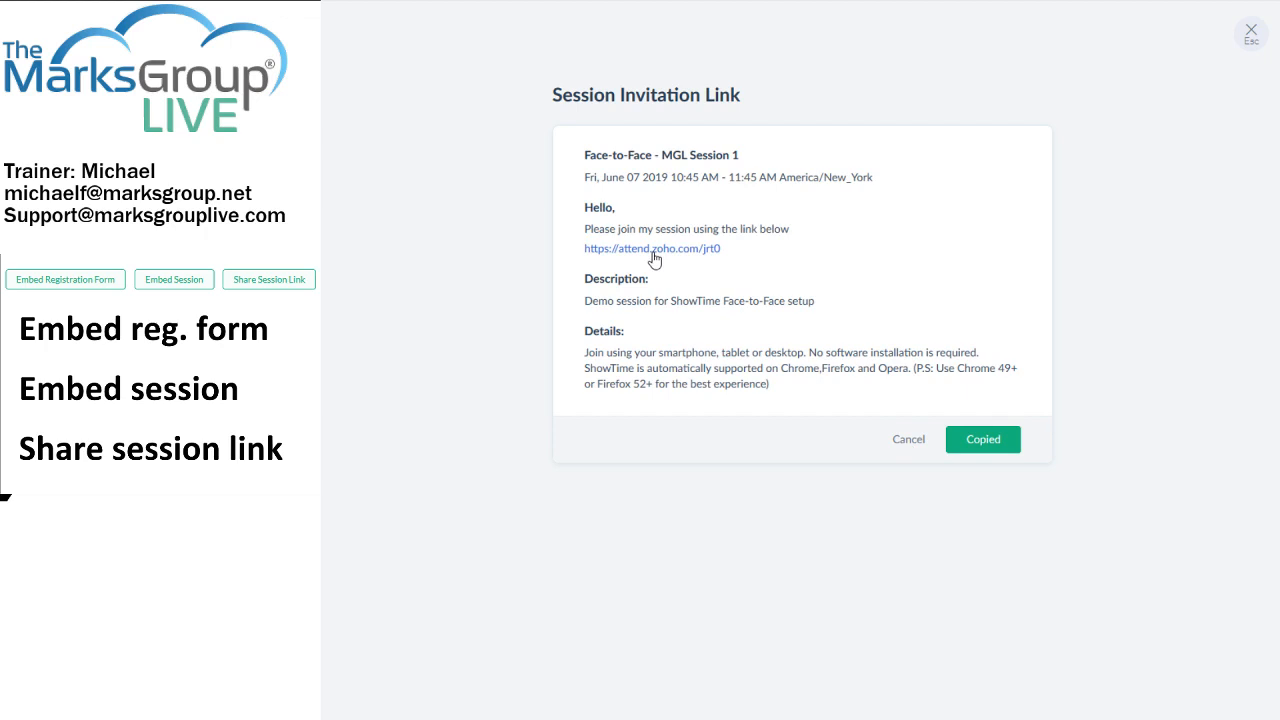
click(1251, 32)
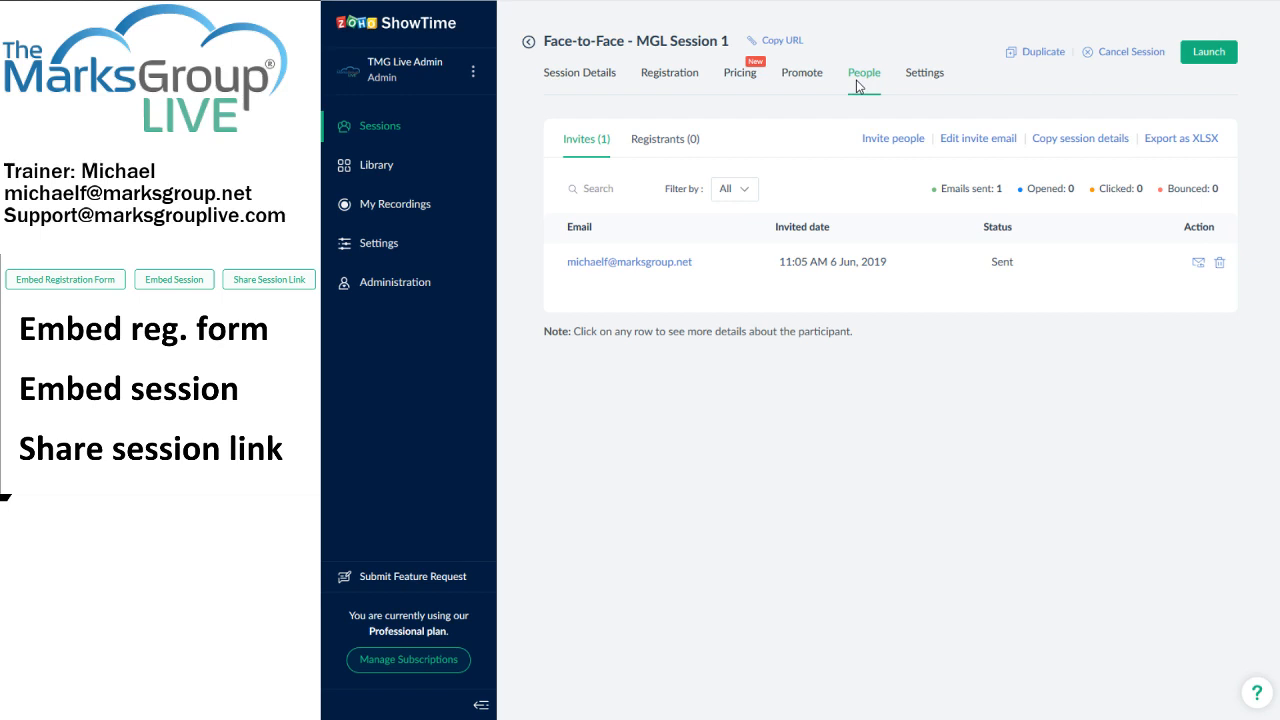
click(930, 76)
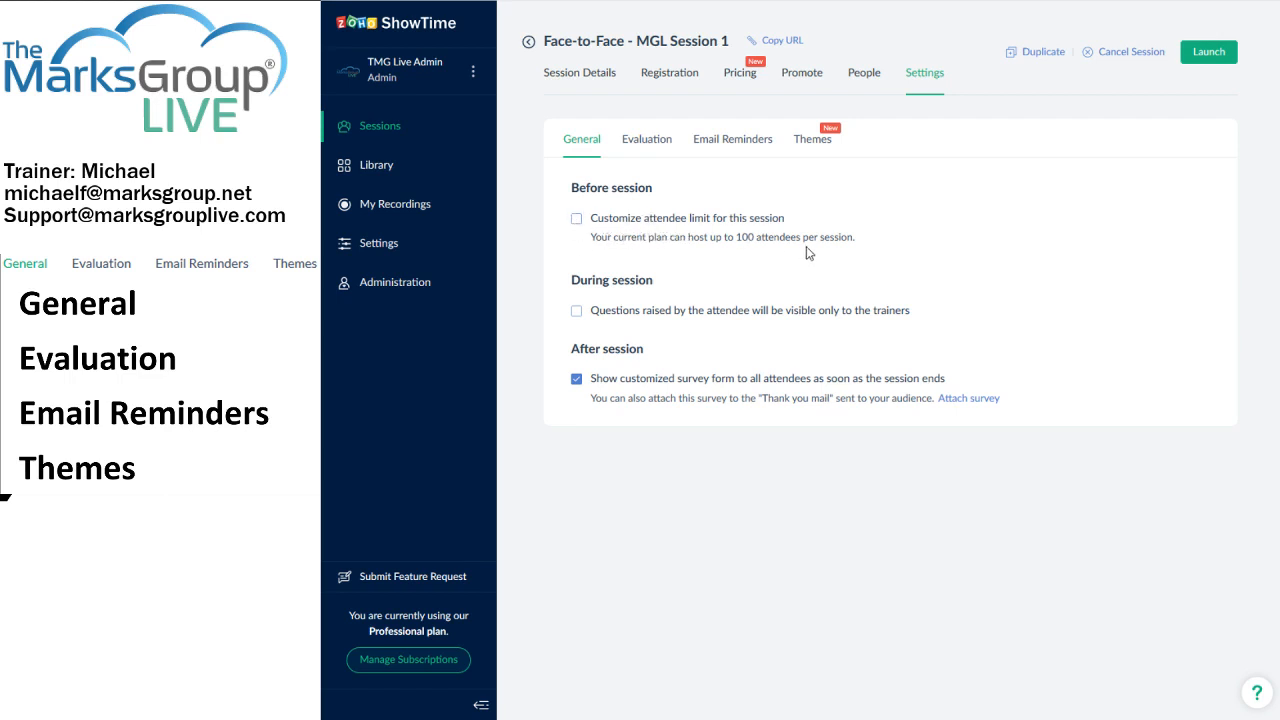
Step: Enable a custom attendee limit and set it to 25 after 101 is rejected
click(577, 219)
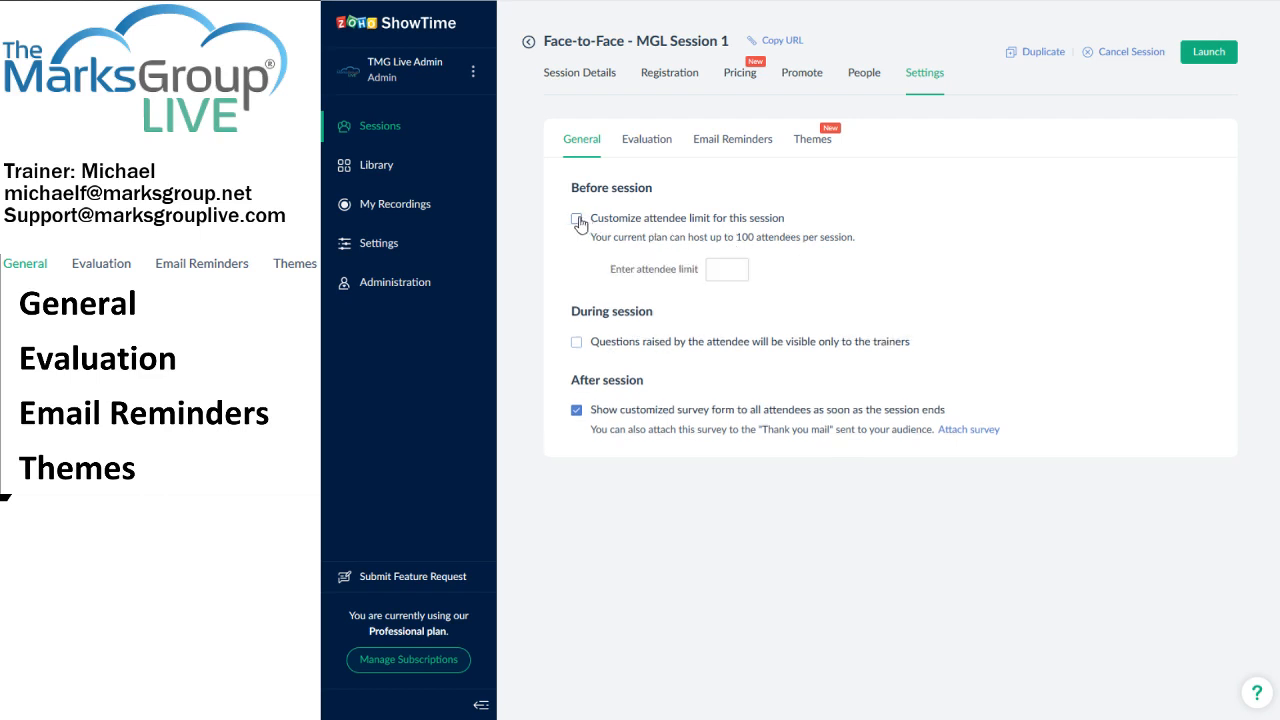
click(722, 266)
text(25)
click(907, 314)
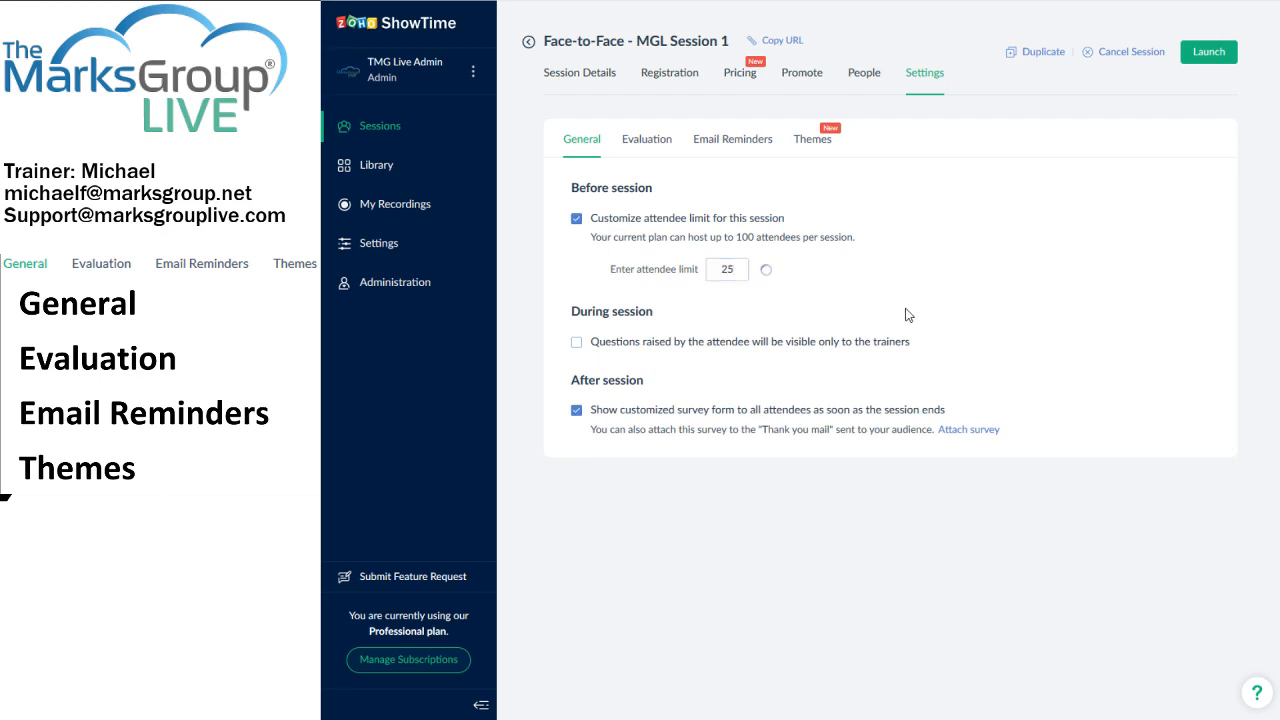
double_click(732, 268)
text(101)
click(782, 291)
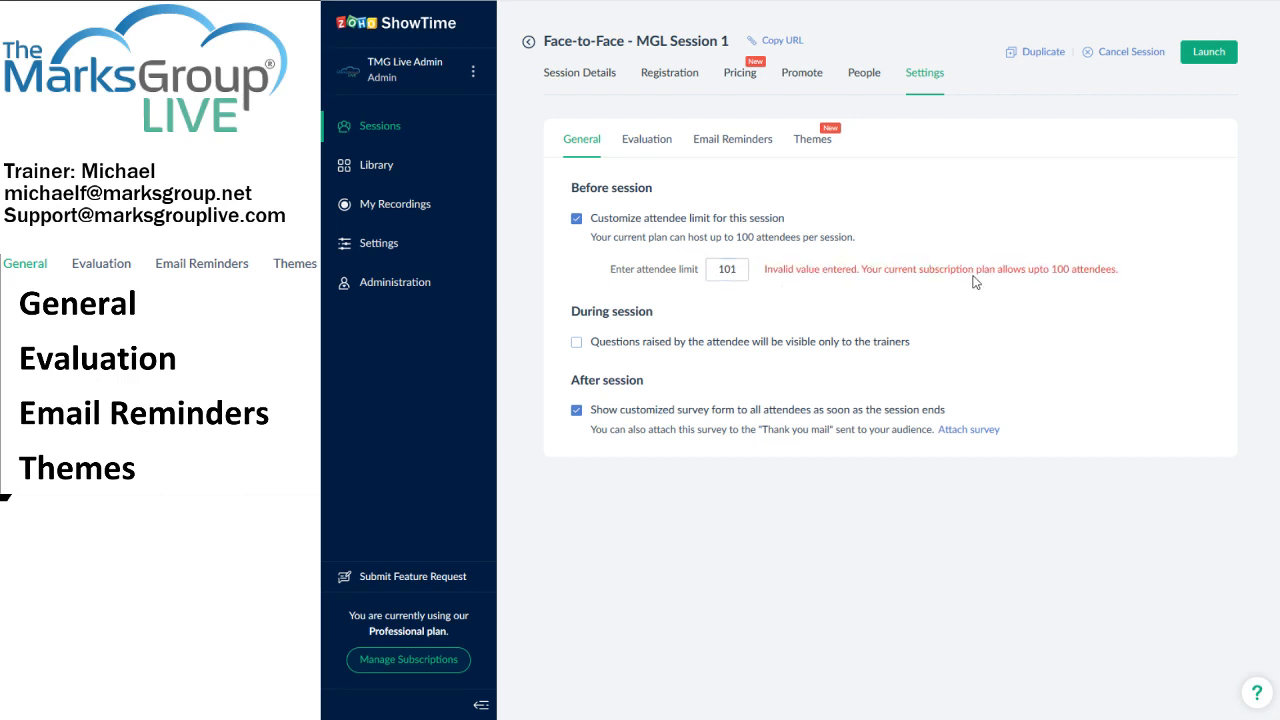
double_click(729, 270)
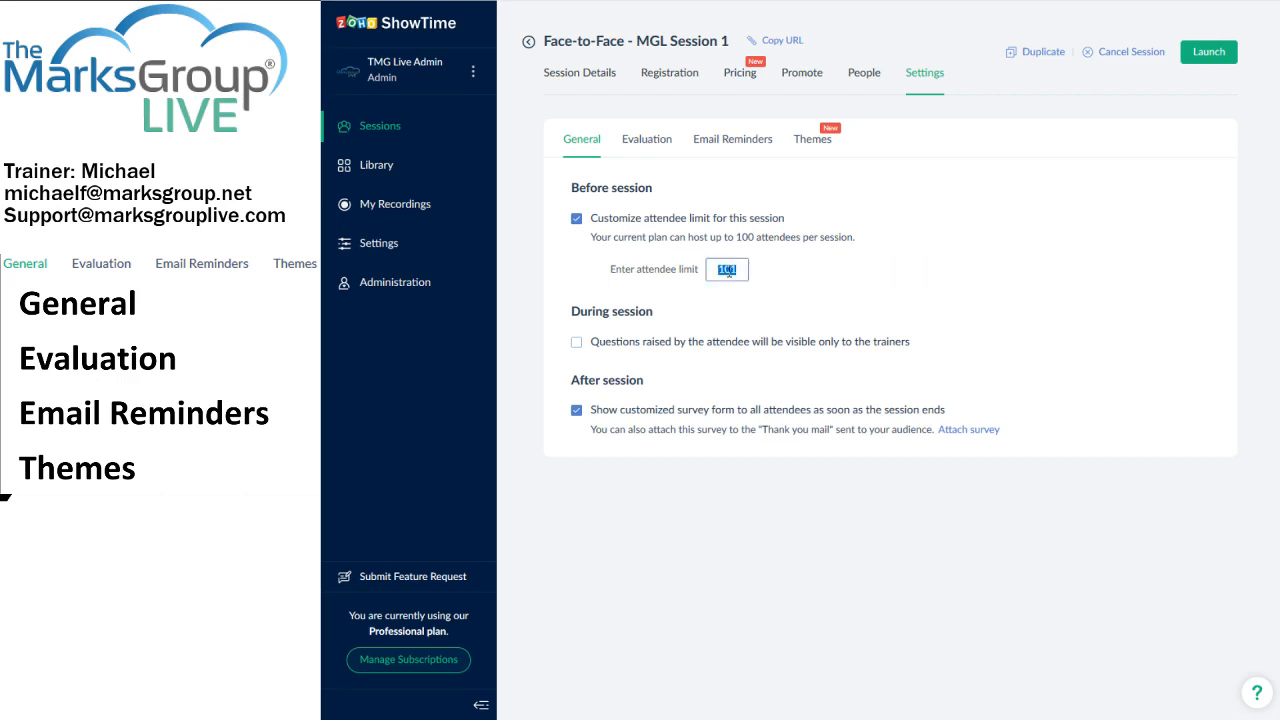
text(25)
click(716, 322)
Step: Make attendee questions visible only to trainers, toggling the option off and back on
click(641, 344)
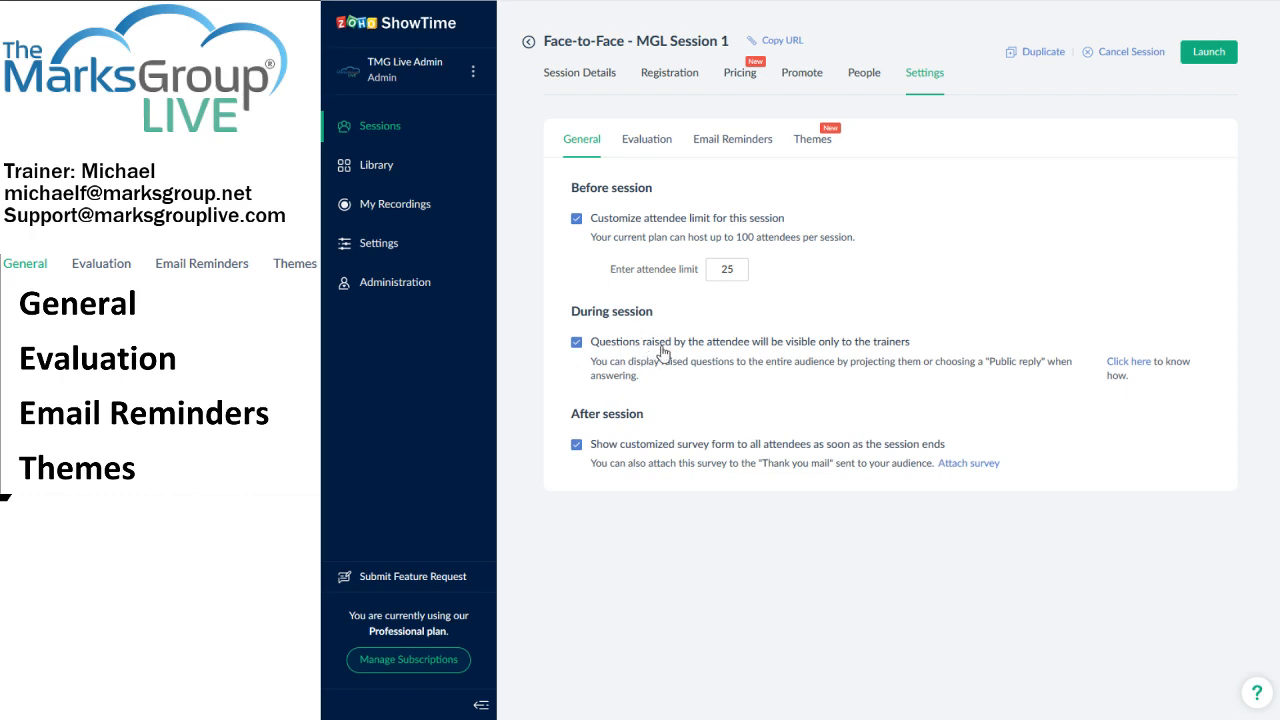
click(662, 346)
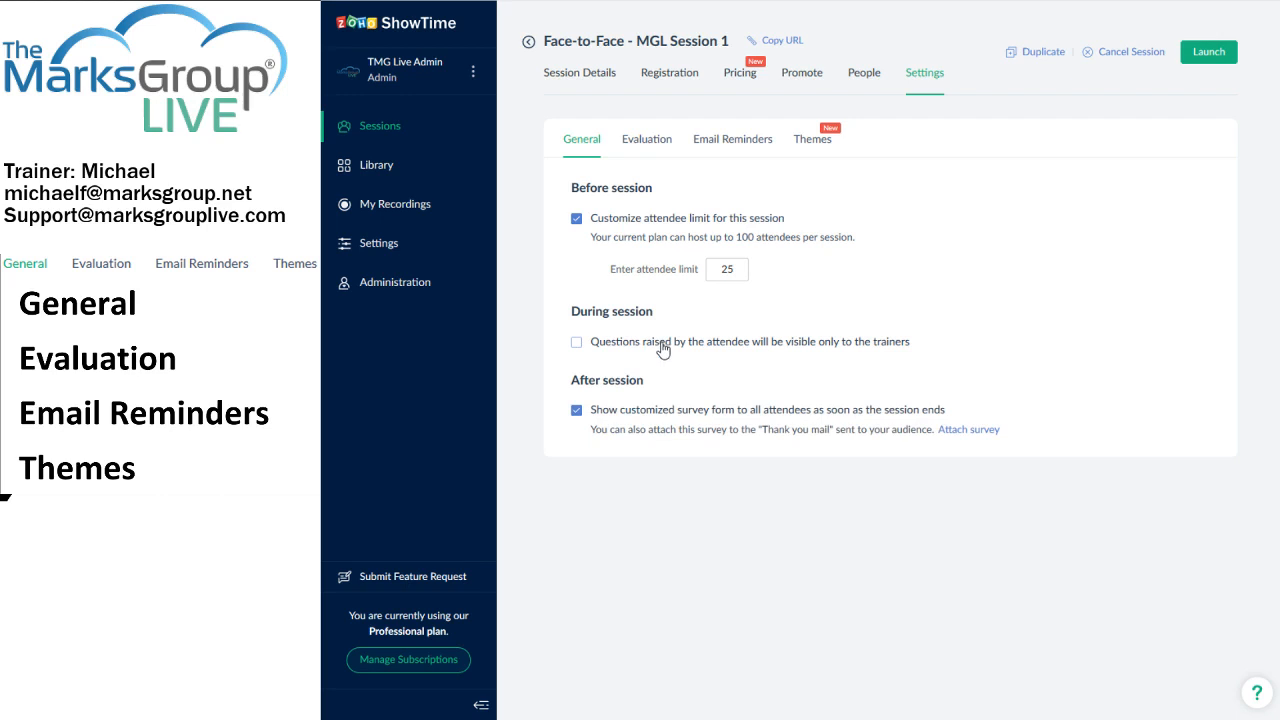
click(662, 346)
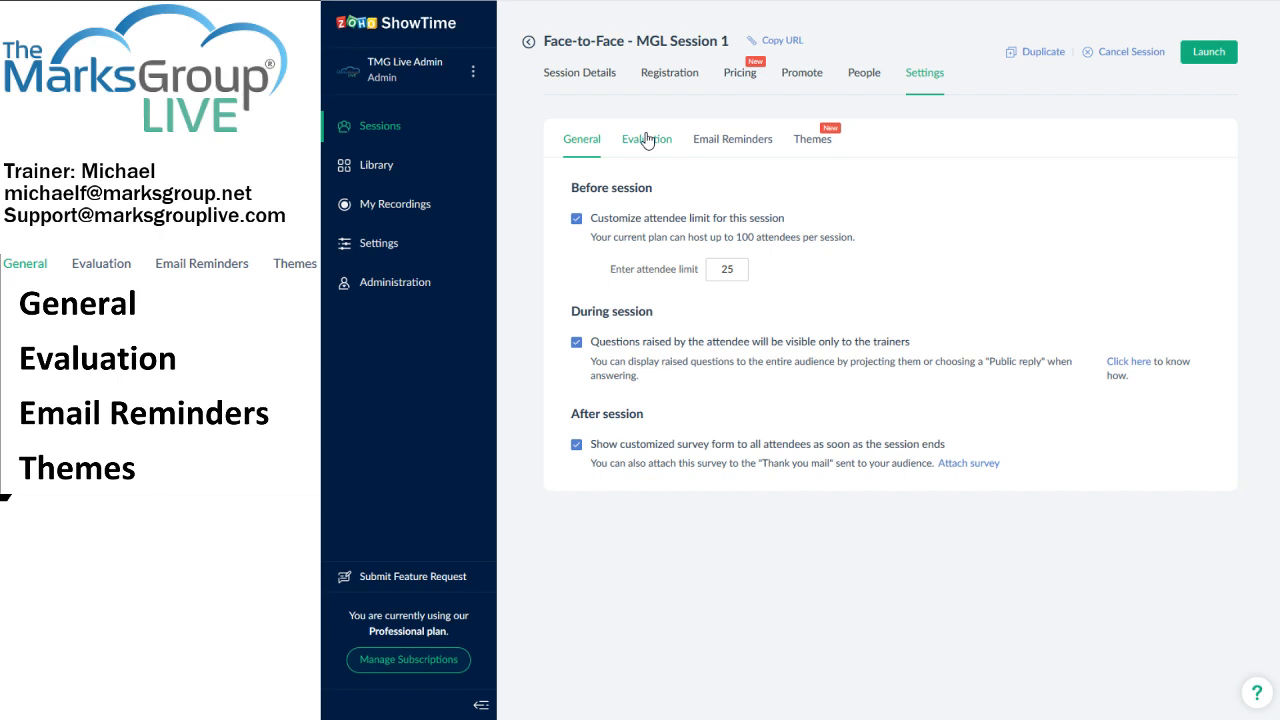
Step: Turn off the end-of-session survey, preview the Evaluation form, then begin adding a question
click(577, 446)
click(641, 146)
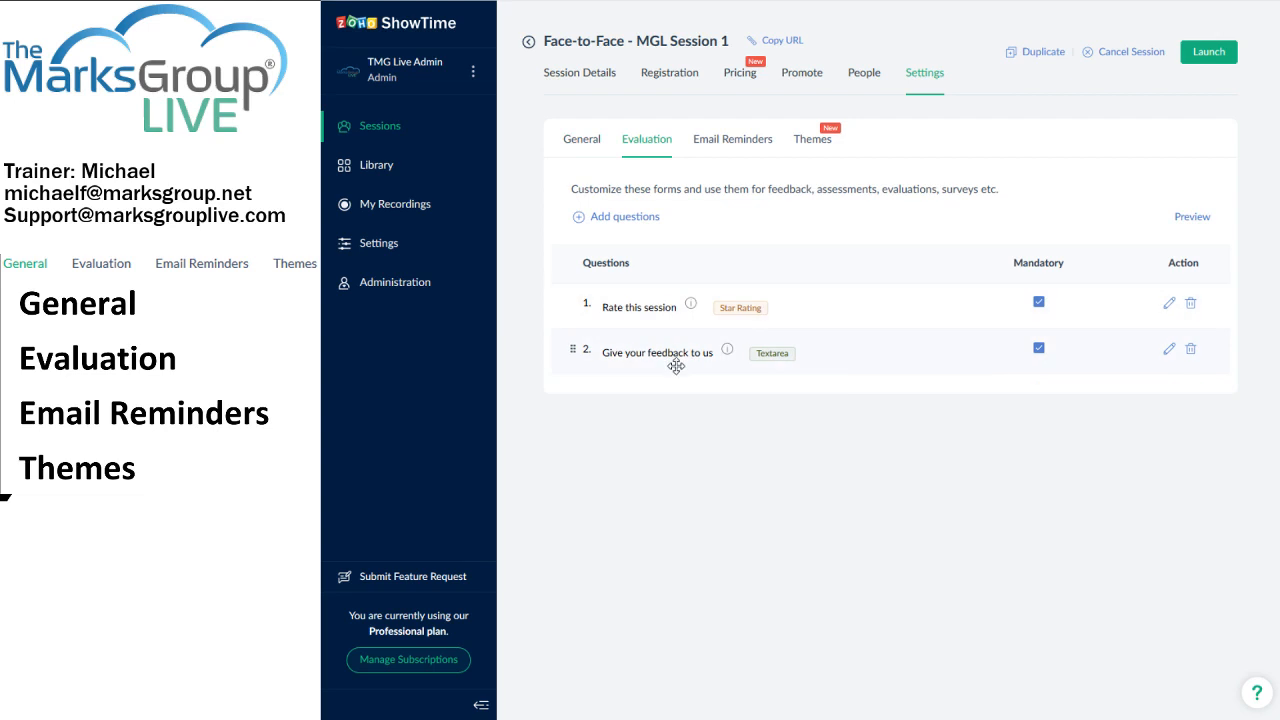
click(1203, 218)
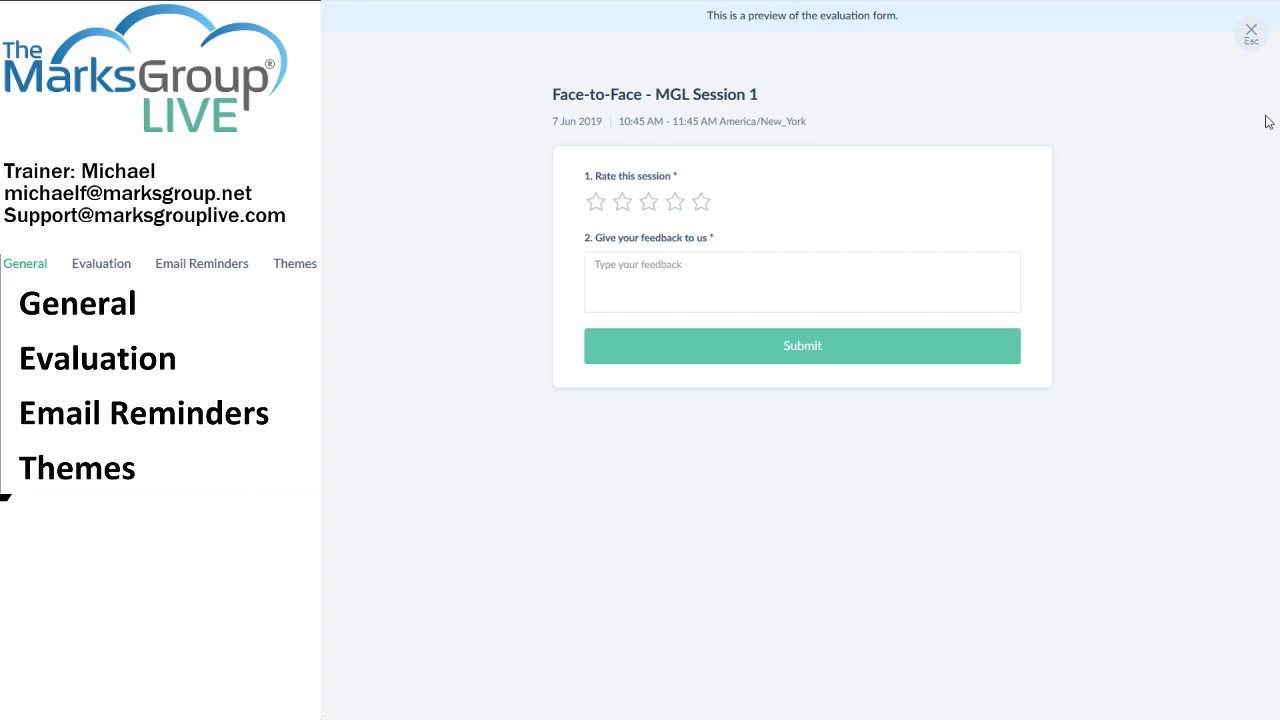
click(1251, 35)
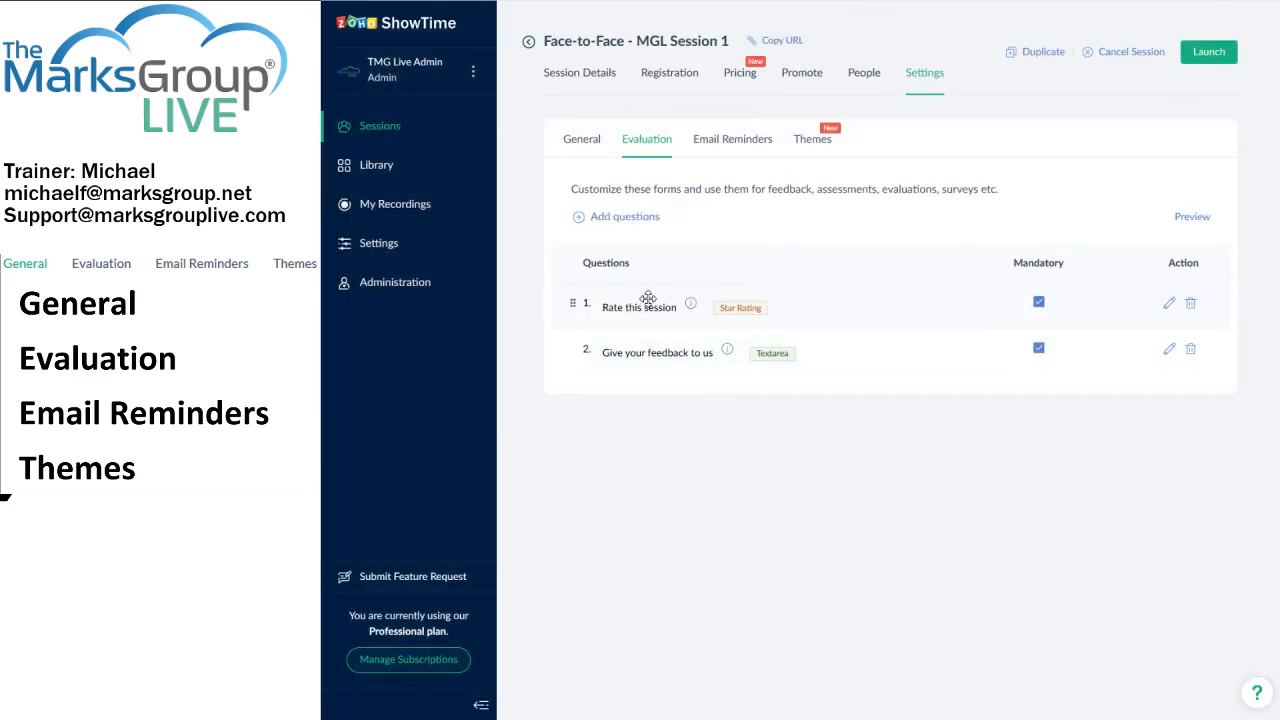
click(626, 222)
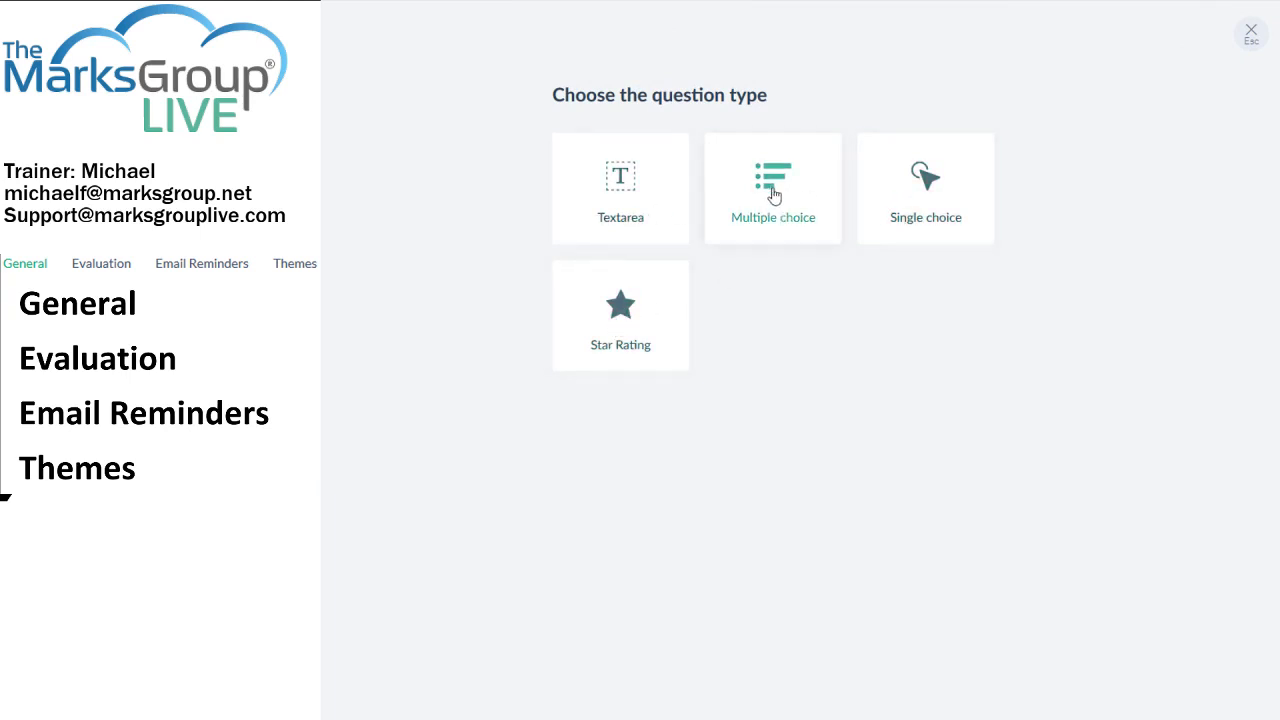
Step: Create multiple-choice 'Based on this class, I will' with options: Apply for a promotion, Seek alternative employment, Try to become a trainer - just like you
click(763, 190)
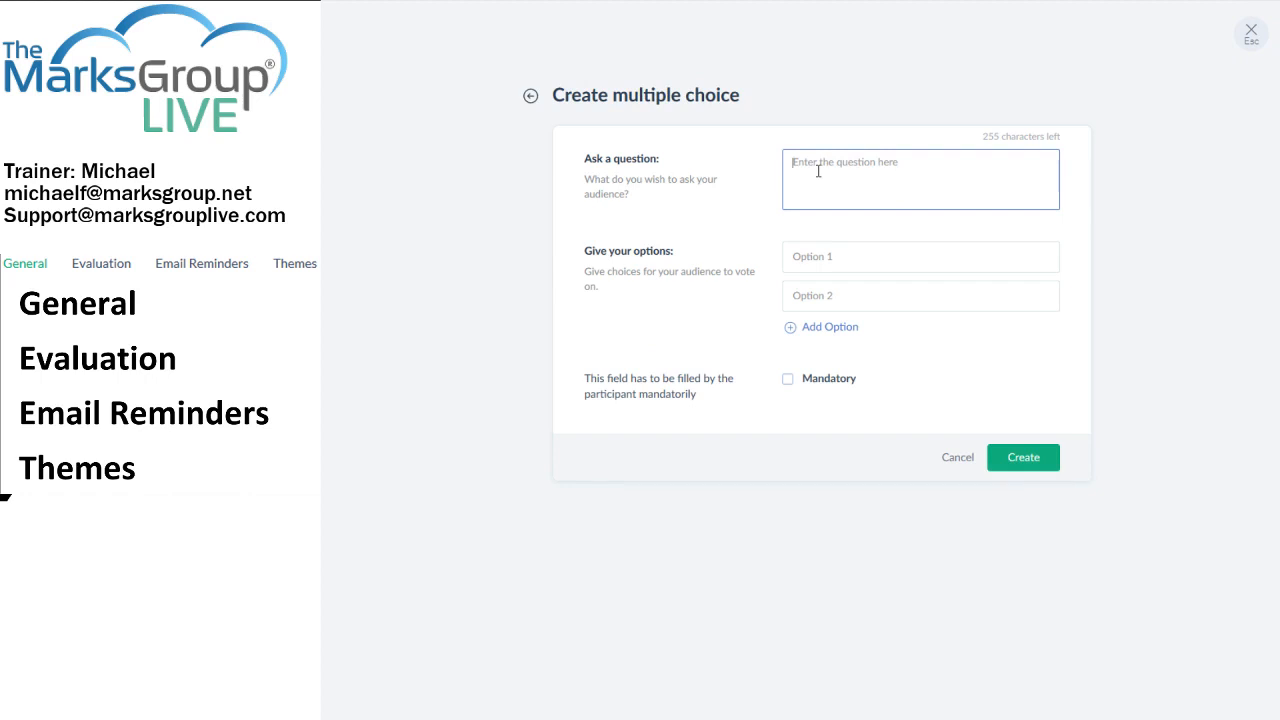
text(Based on this class, I will)
key(Tab)
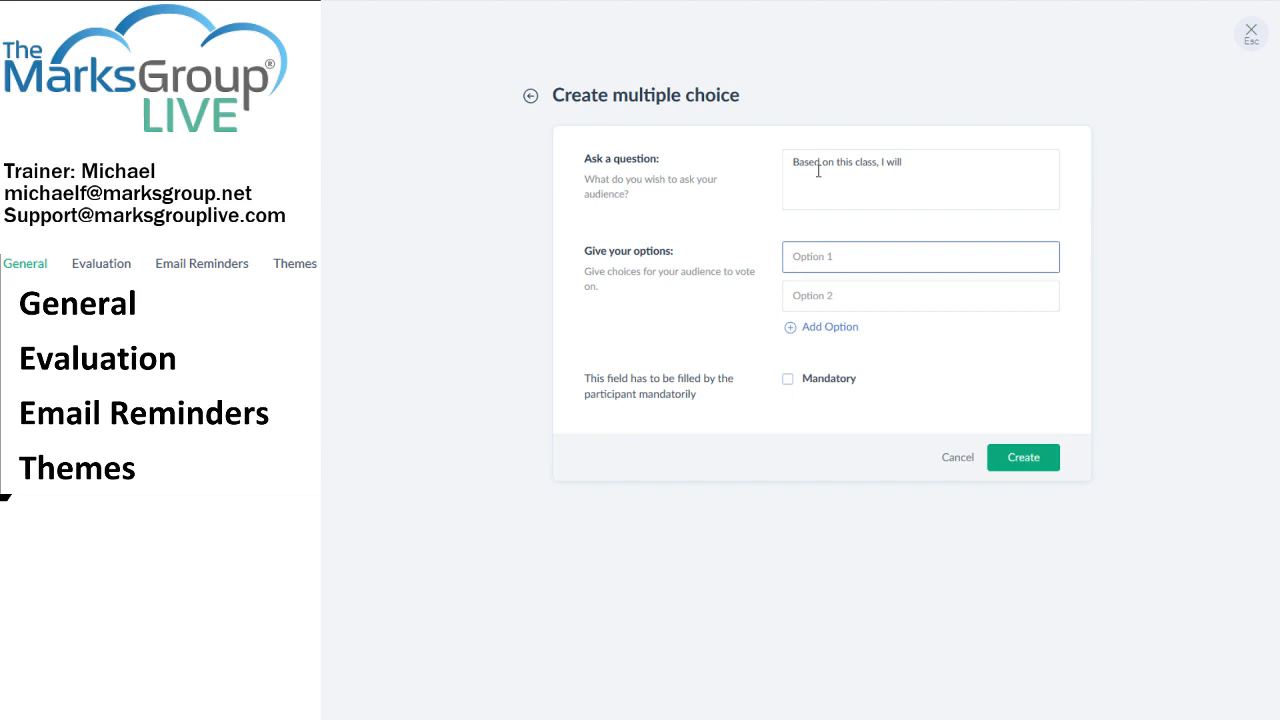
text(Apply for a promotion)
key(Tab)
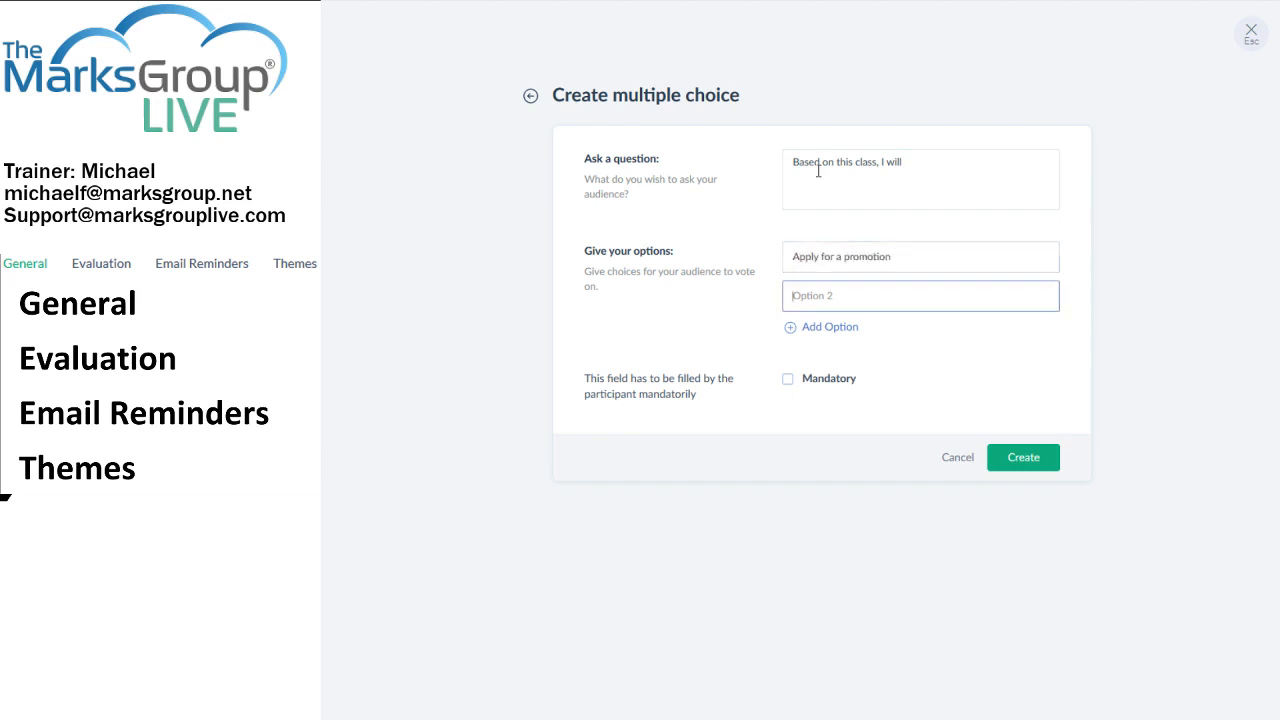
text(Seek alternative employmen)
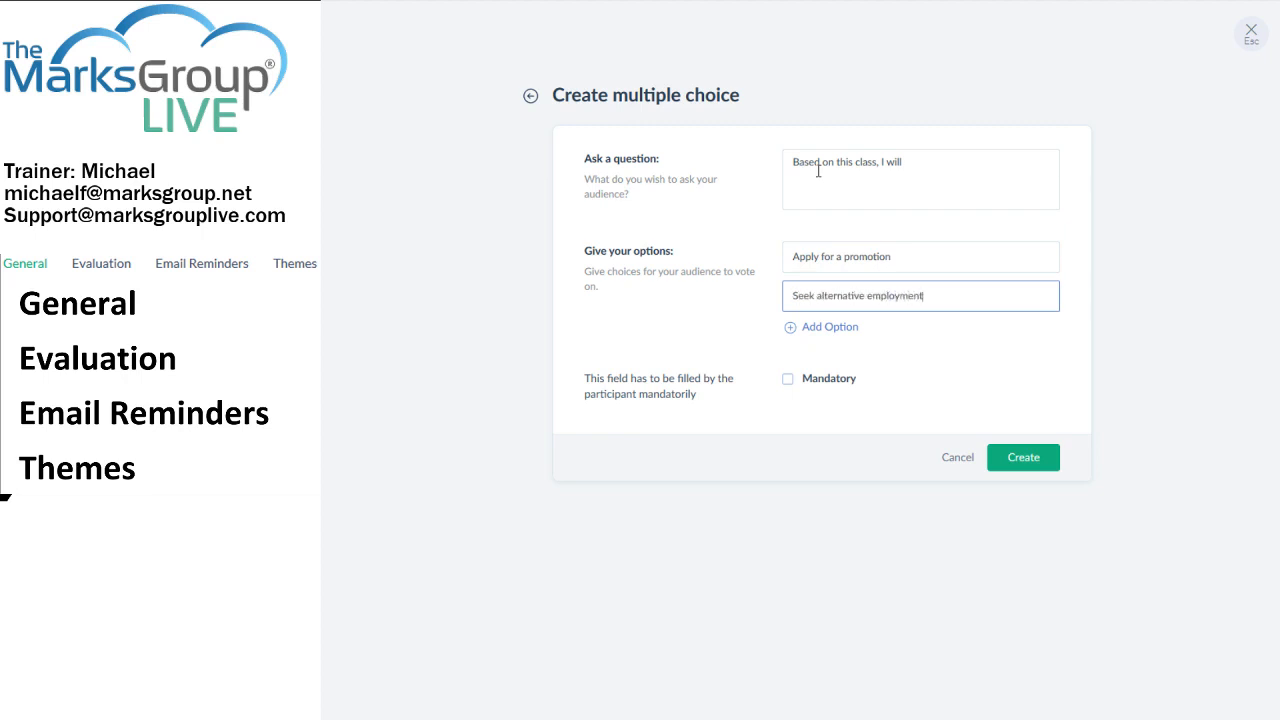
text(t)
click(827, 328)
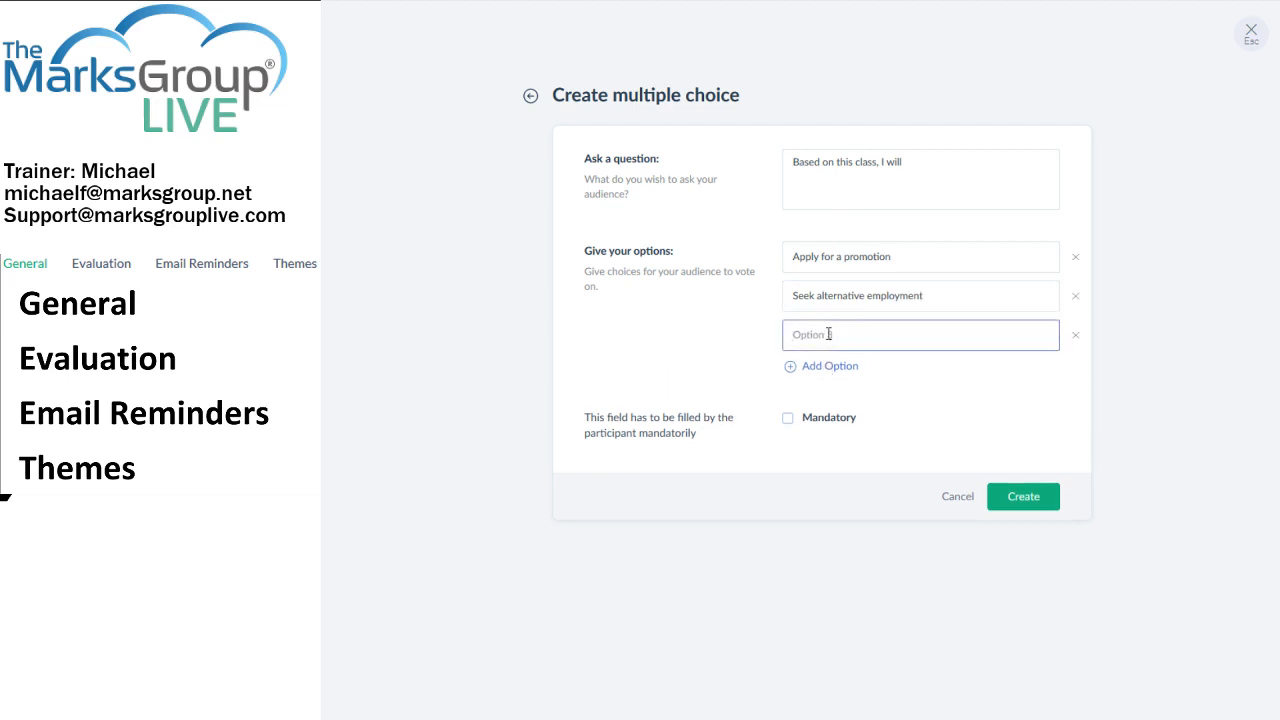
text(Try to become a trainer - just like you!)
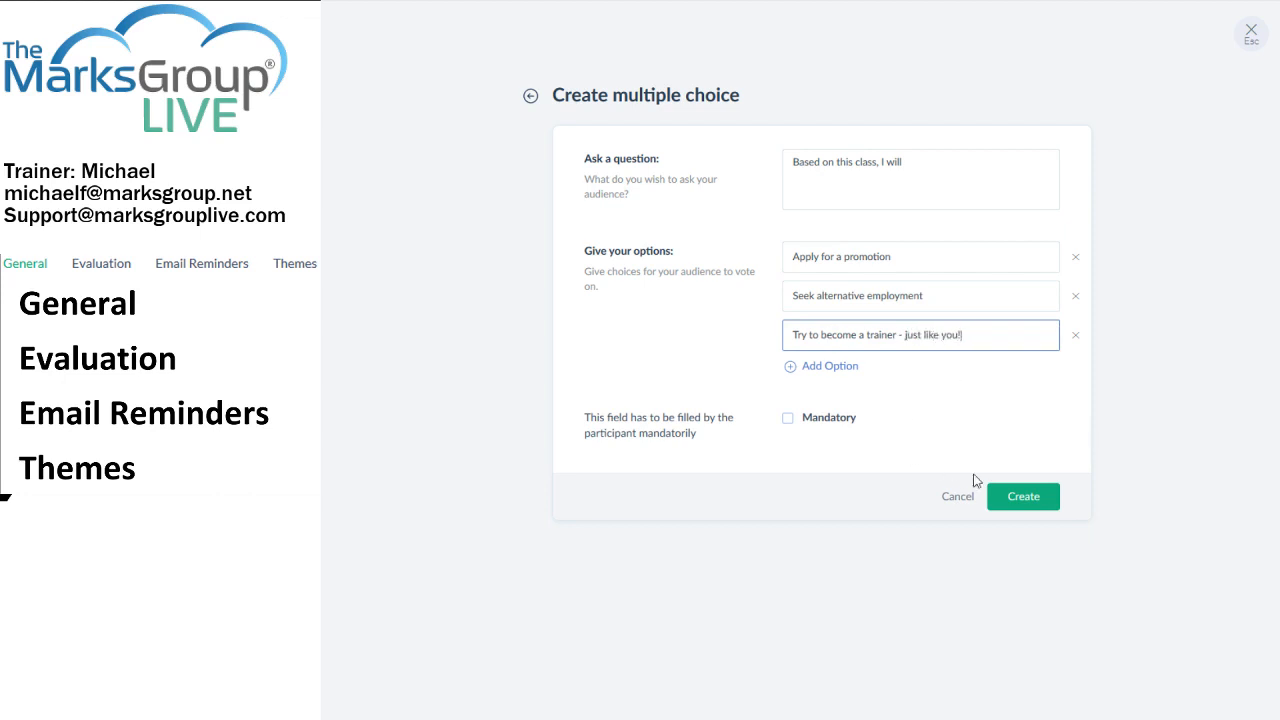
click(1005, 498)
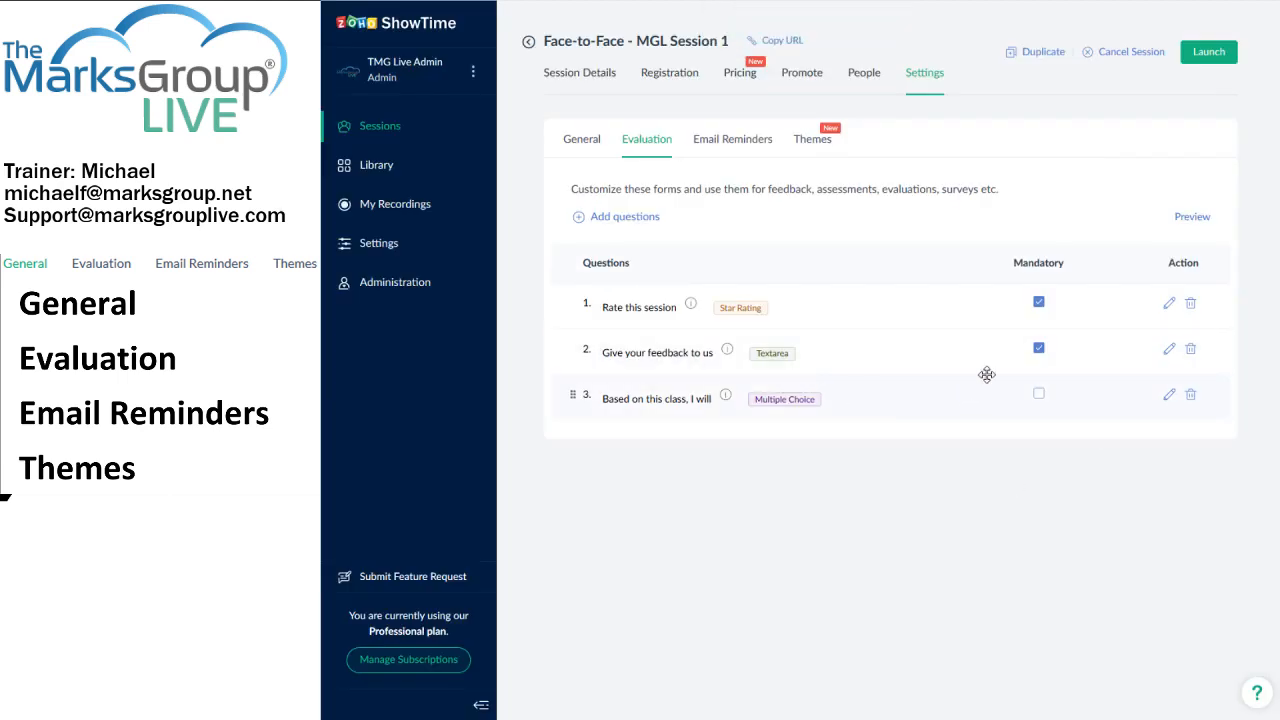
Step: Test the evaluation form preview with a five-star rating and 'Apply for a promotion', then view Email Reminders
click(1193, 222)
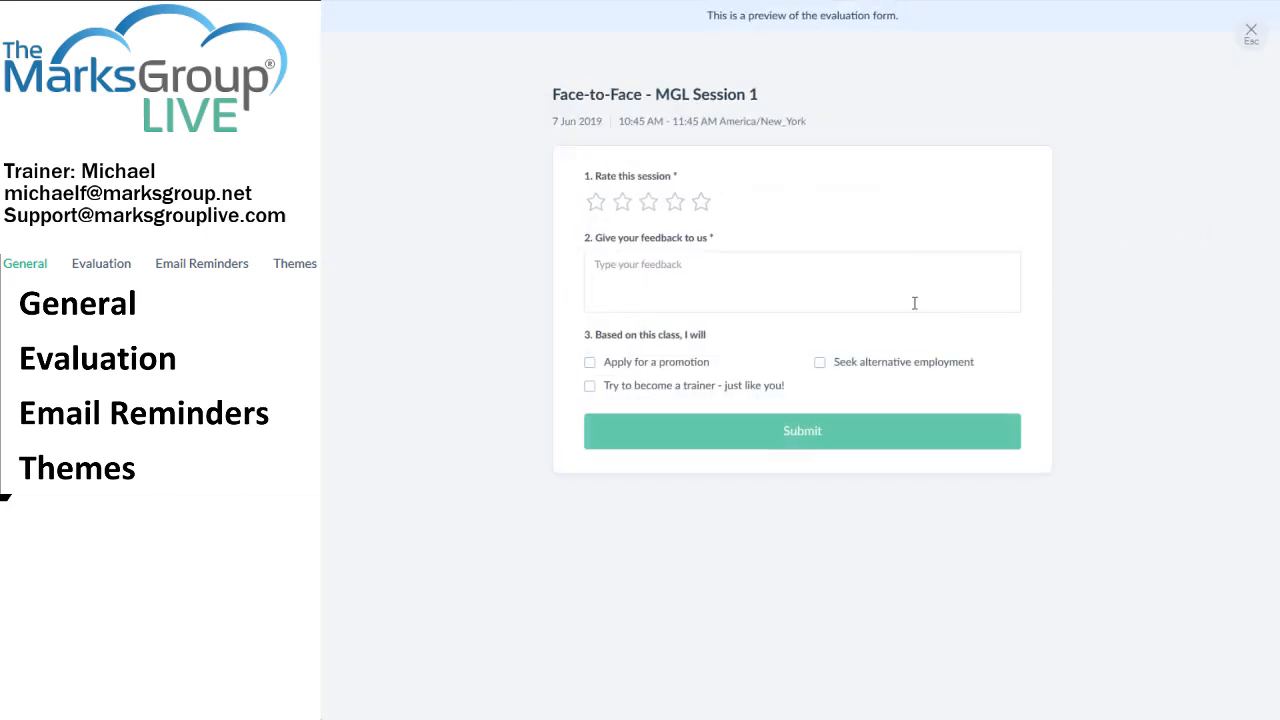
click(700, 204)
click(667, 366)
click(1251, 32)
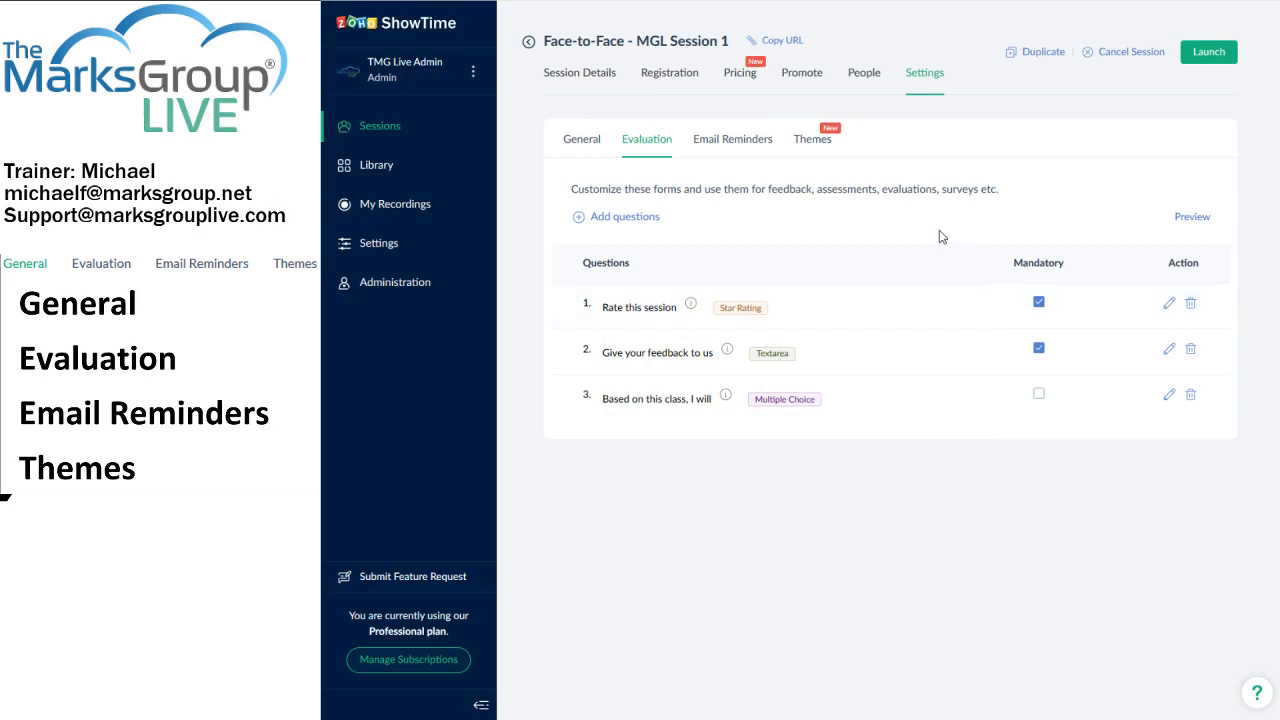
click(752, 150)
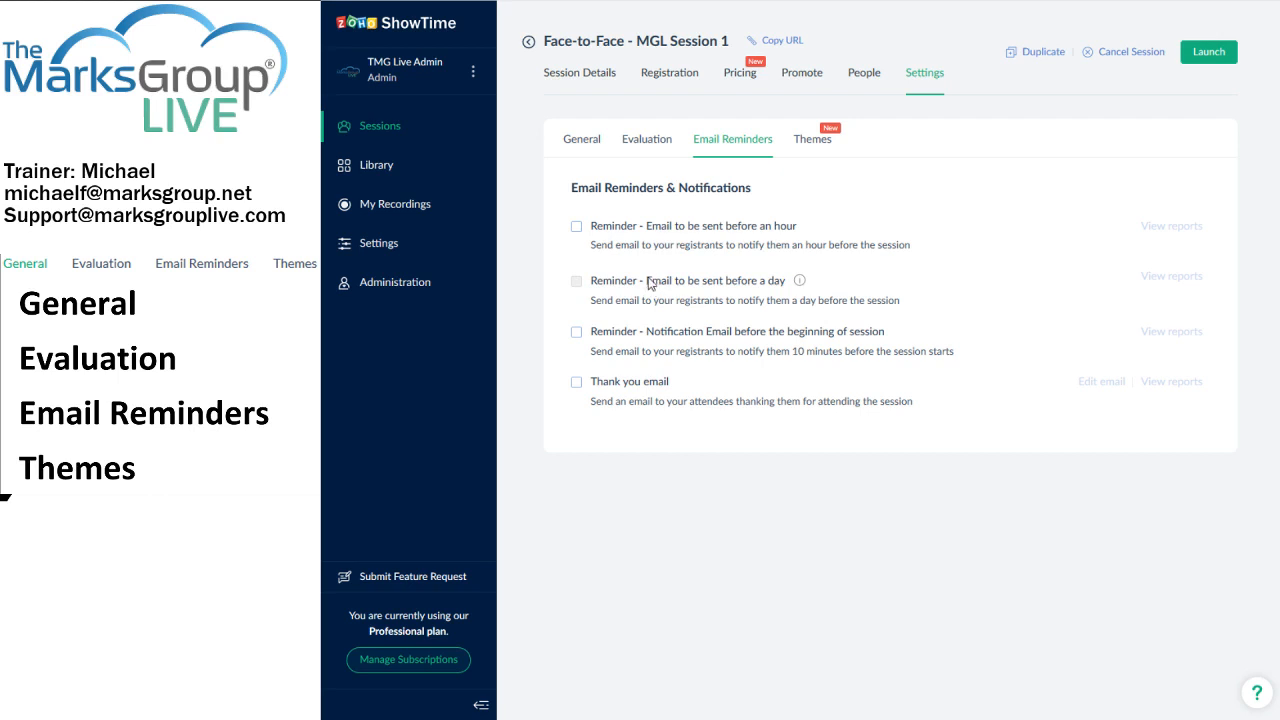
Step: Enable the attendee 'Thank you email' and add the customized survey form to it
mouse_move(798, 283)
click(641, 388)
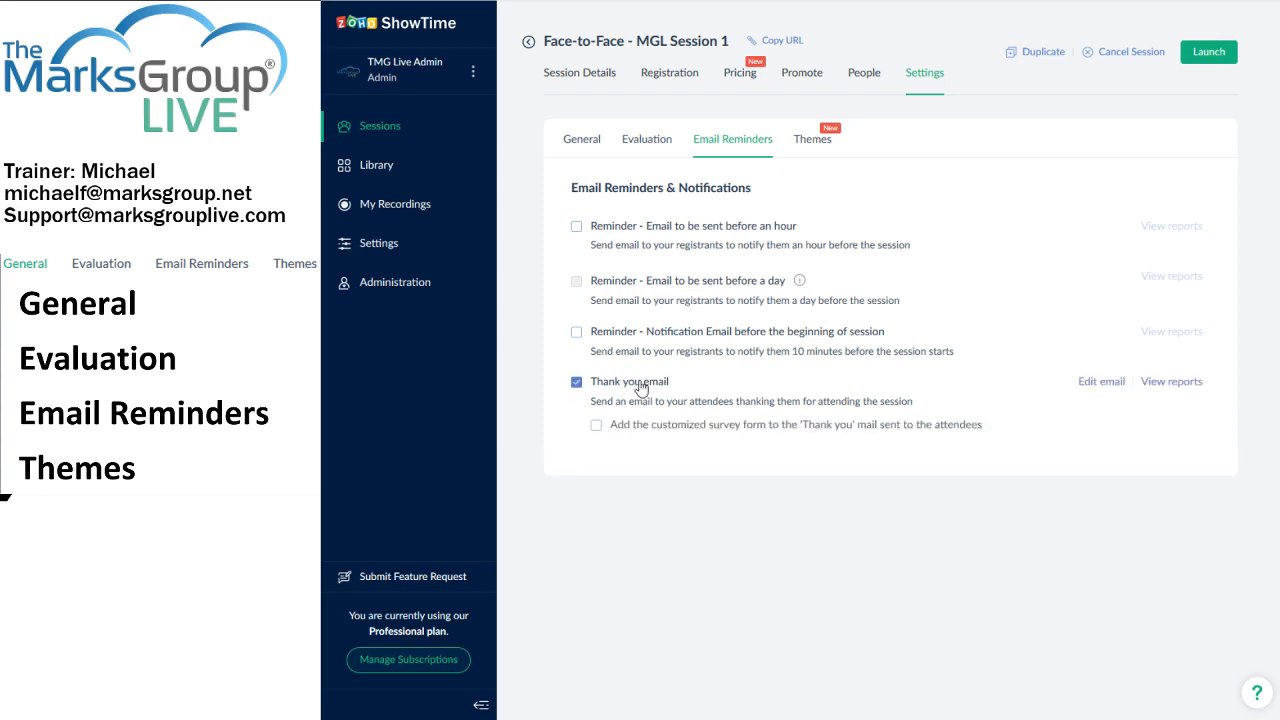
click(786, 430)
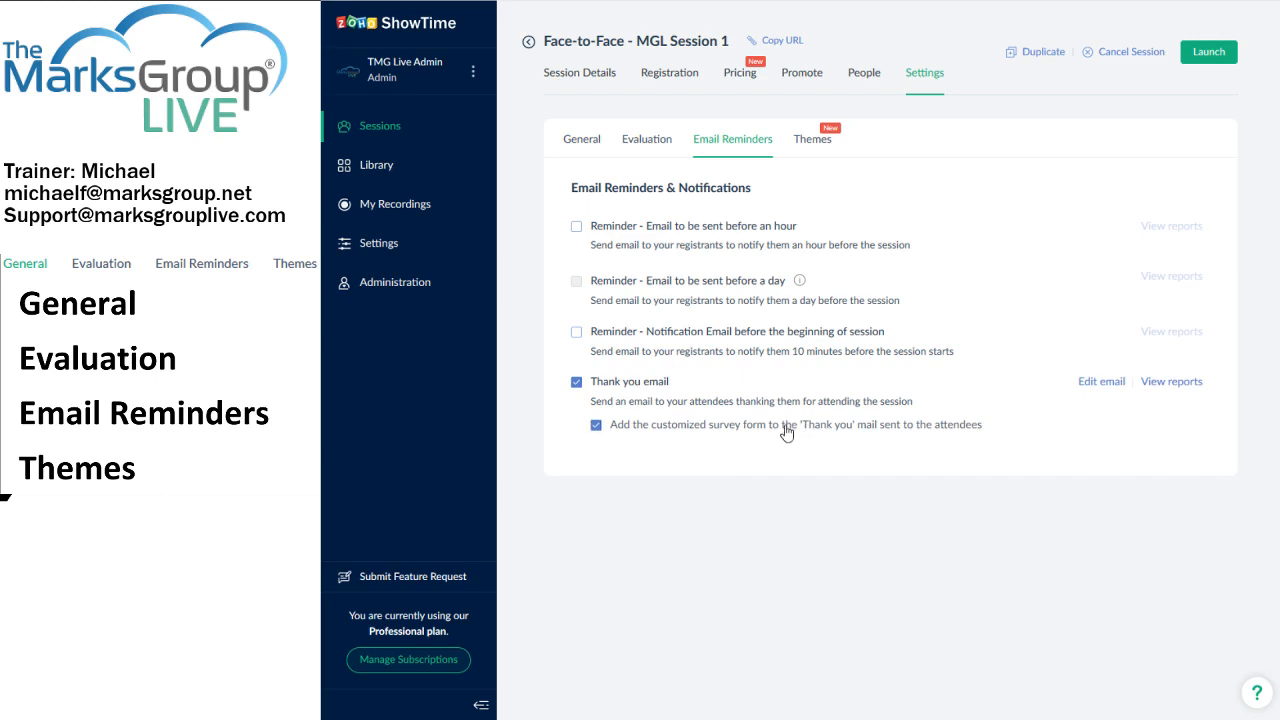
Step: Look over the thank-you email content, close the editor unsaved, and untick 'Thank you email'
click(1097, 383)
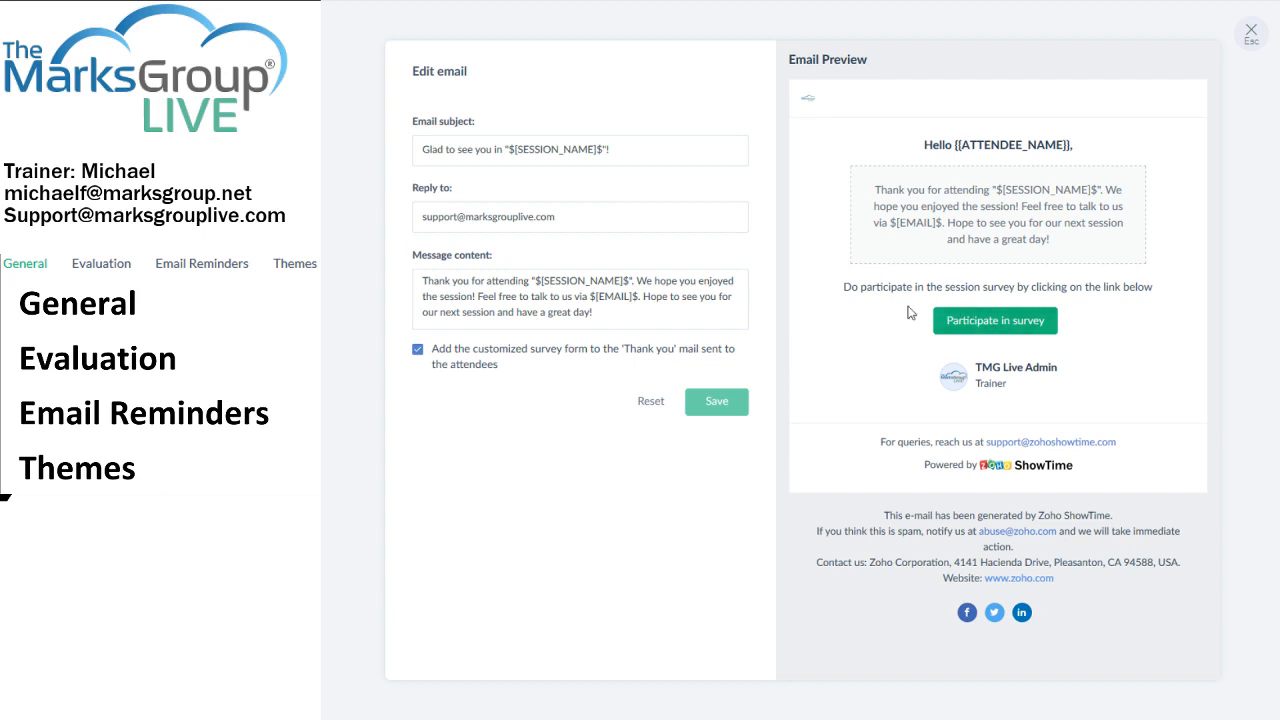
click(609, 313)
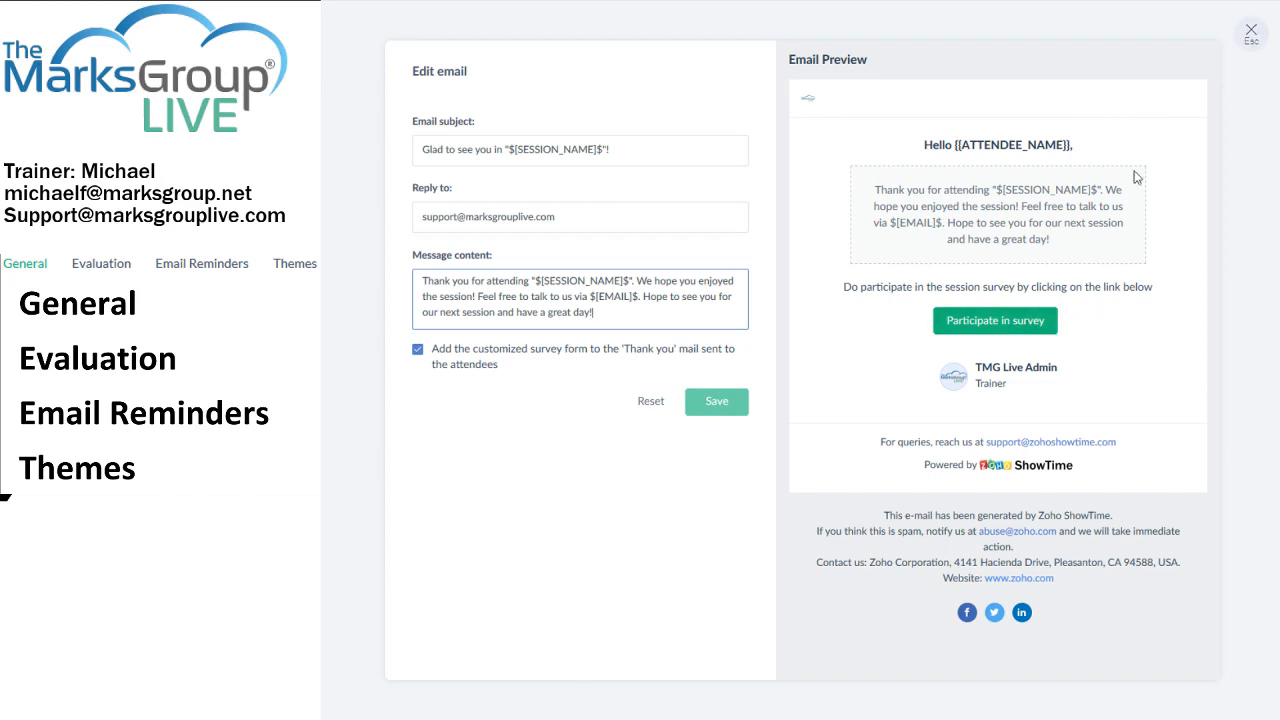
click(1251, 32)
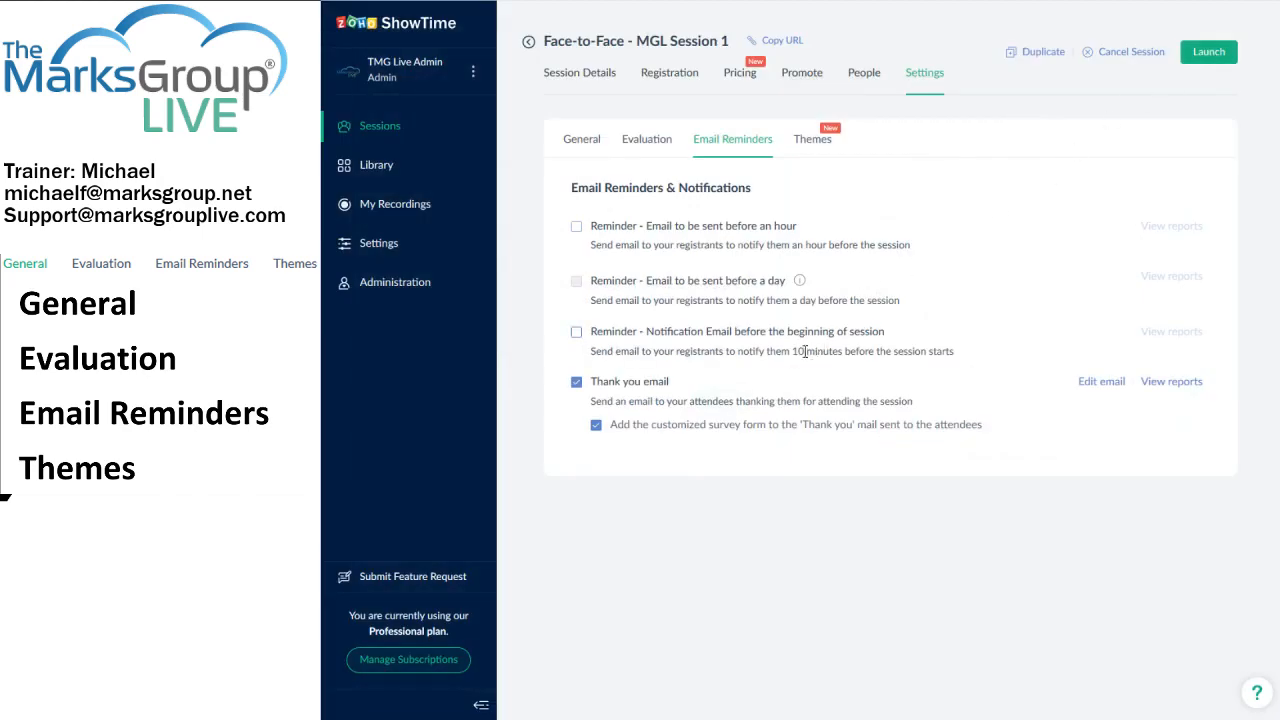
click(644, 388)
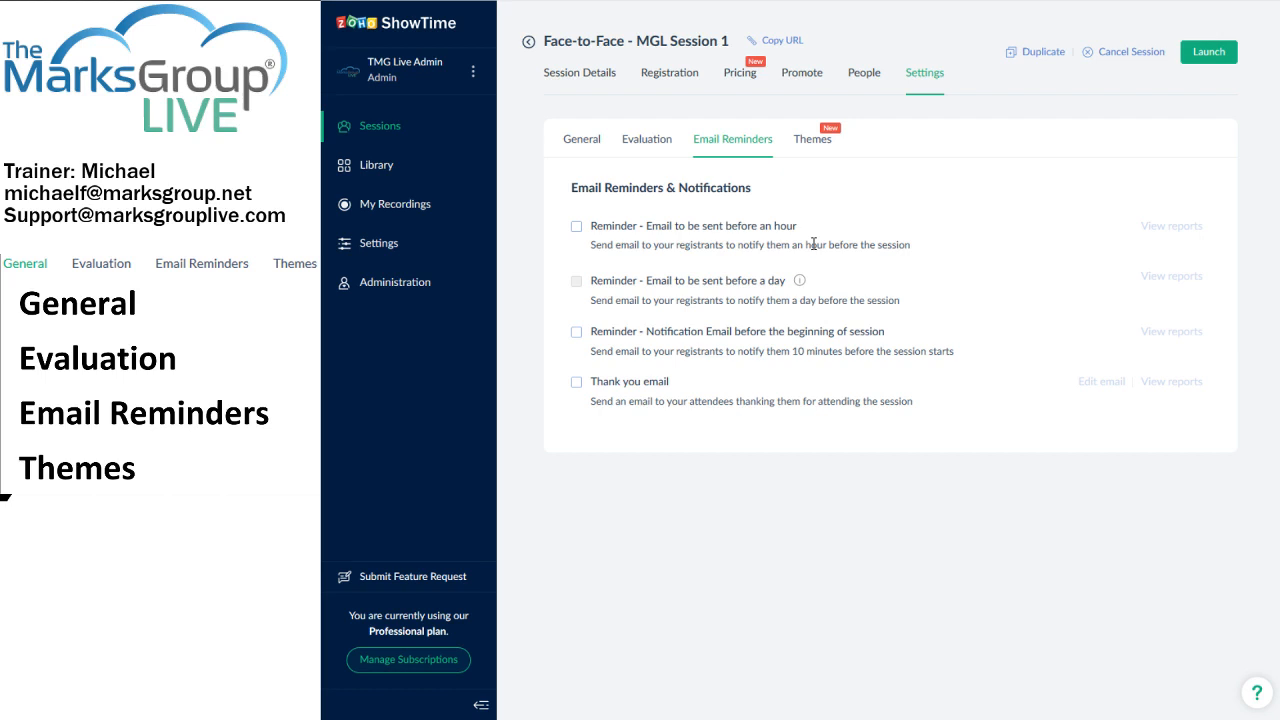
Step: Compare the Light and Dark theme cards and settle on Dark for the registration page
click(805, 145)
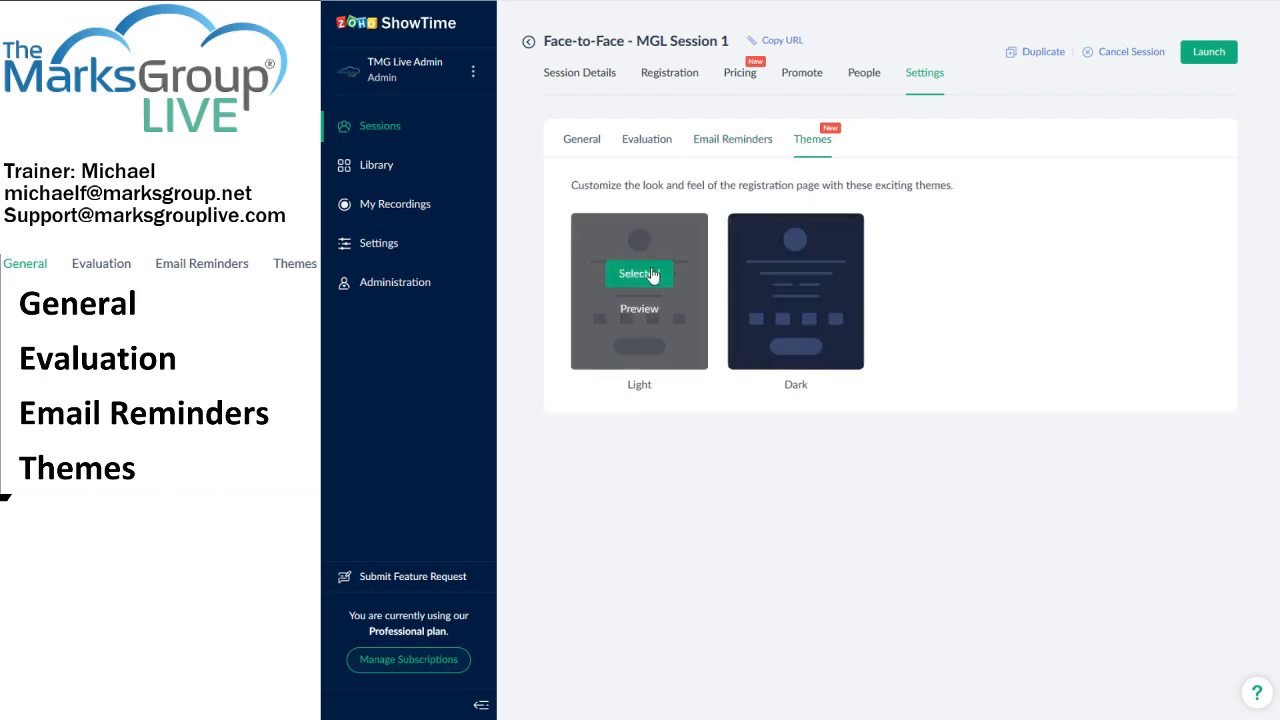
click(651, 274)
drag(609, 185, 943, 184)
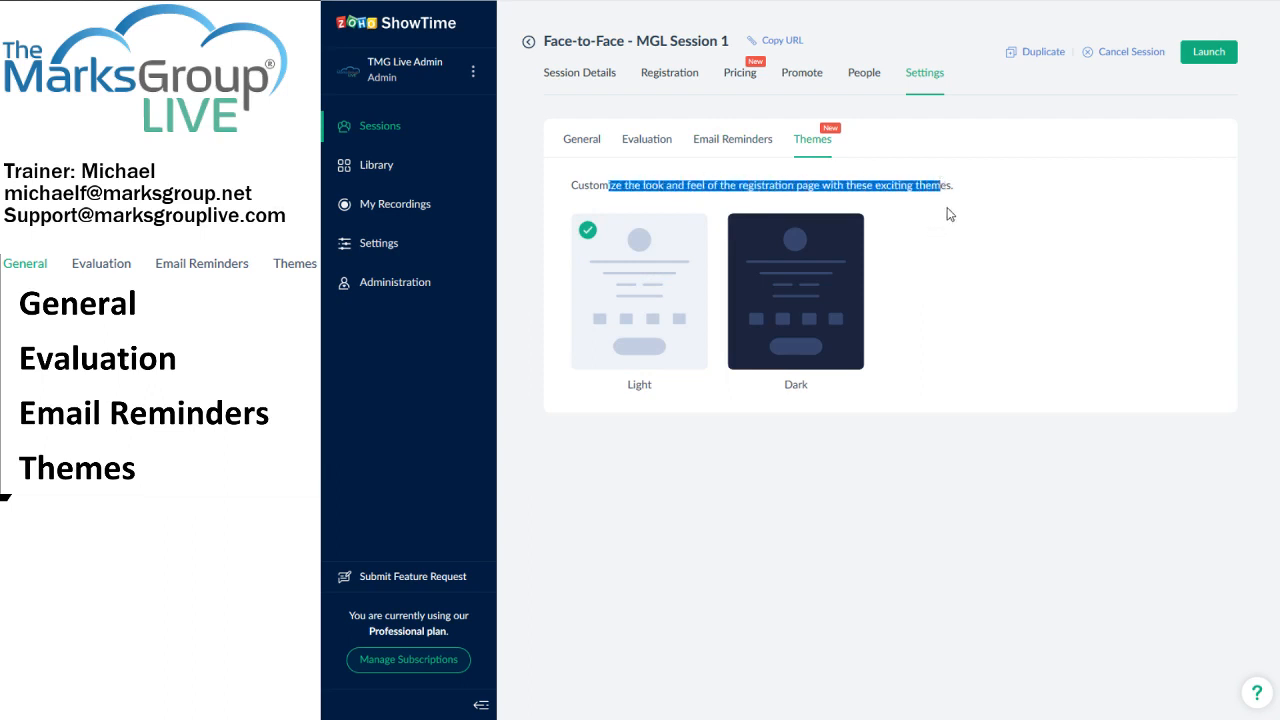
click(985, 211)
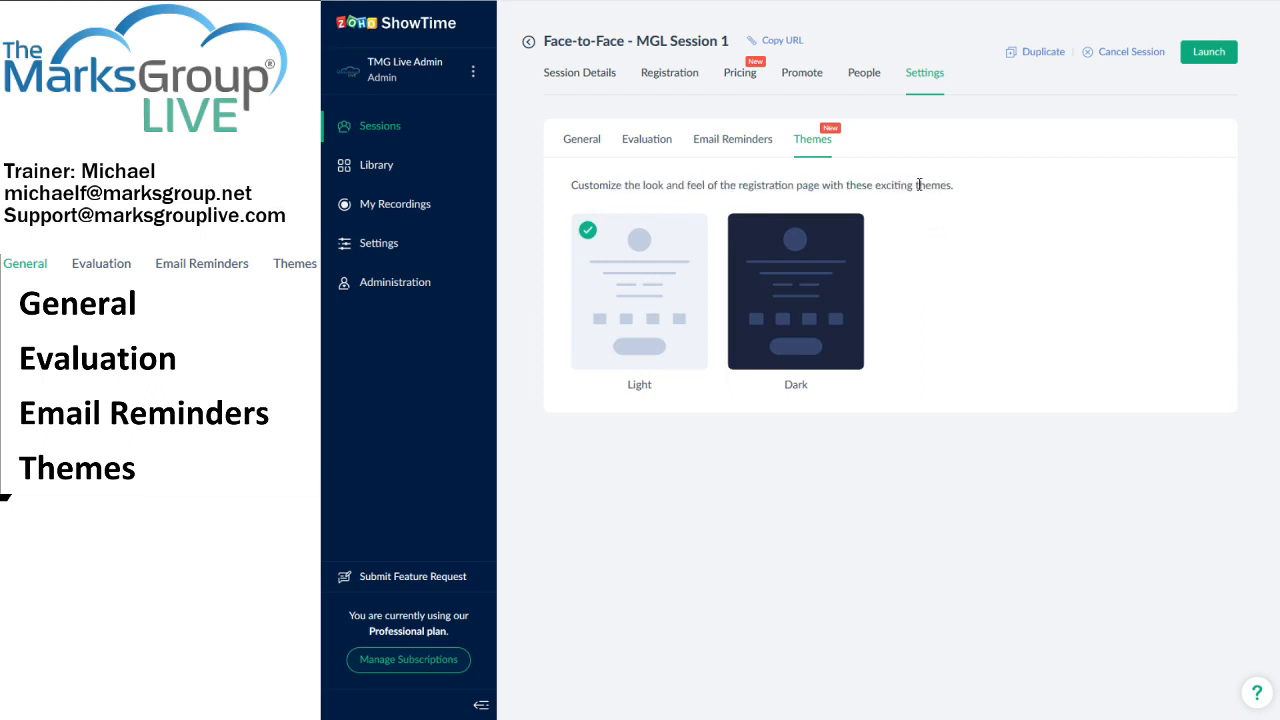
mouse_move(666, 314)
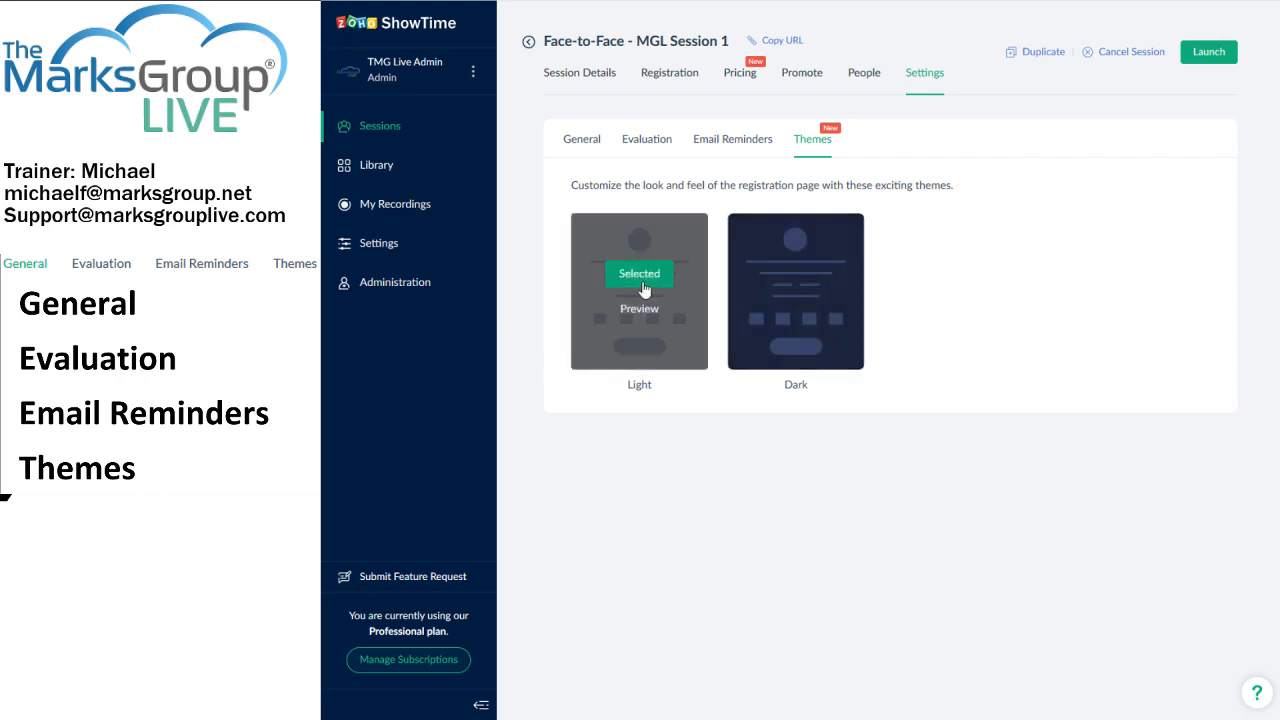
click(795, 274)
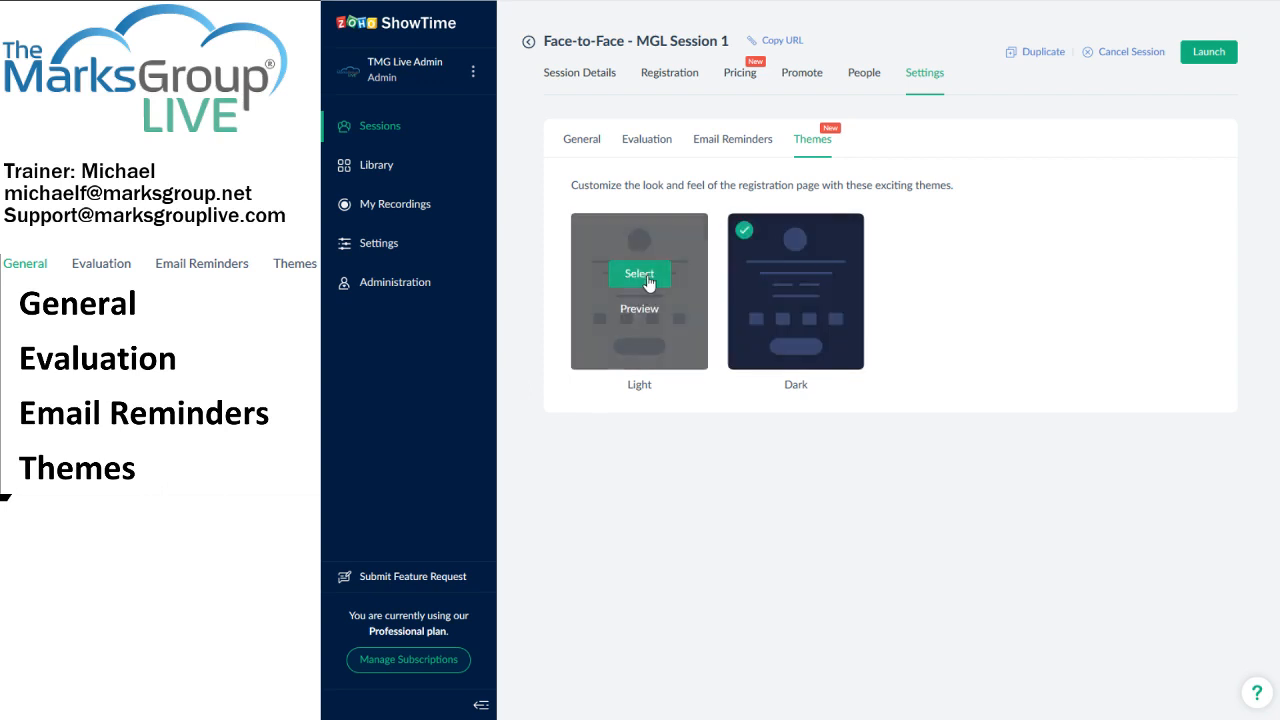
click(647, 280)
click(788, 279)
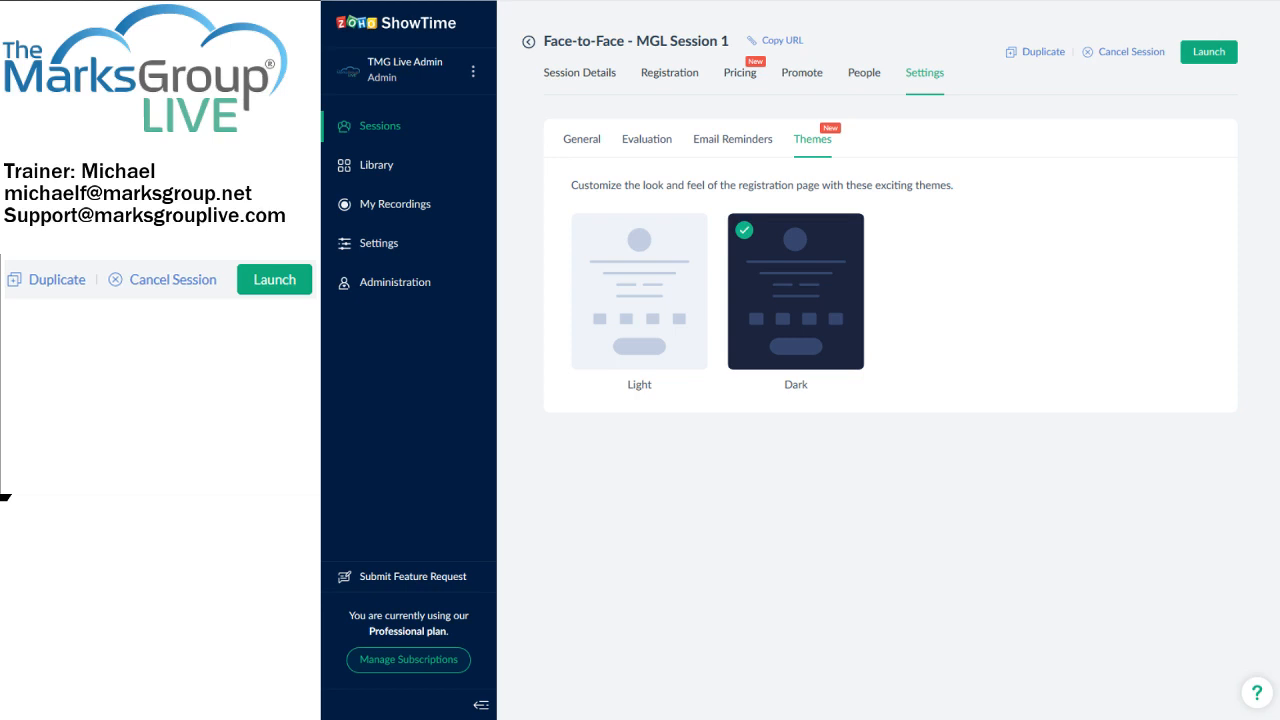
Step: Duplicate 'Face-to-Face - MGL Session 1', keeping the proposed name, date, time and duration
click(1033, 51)
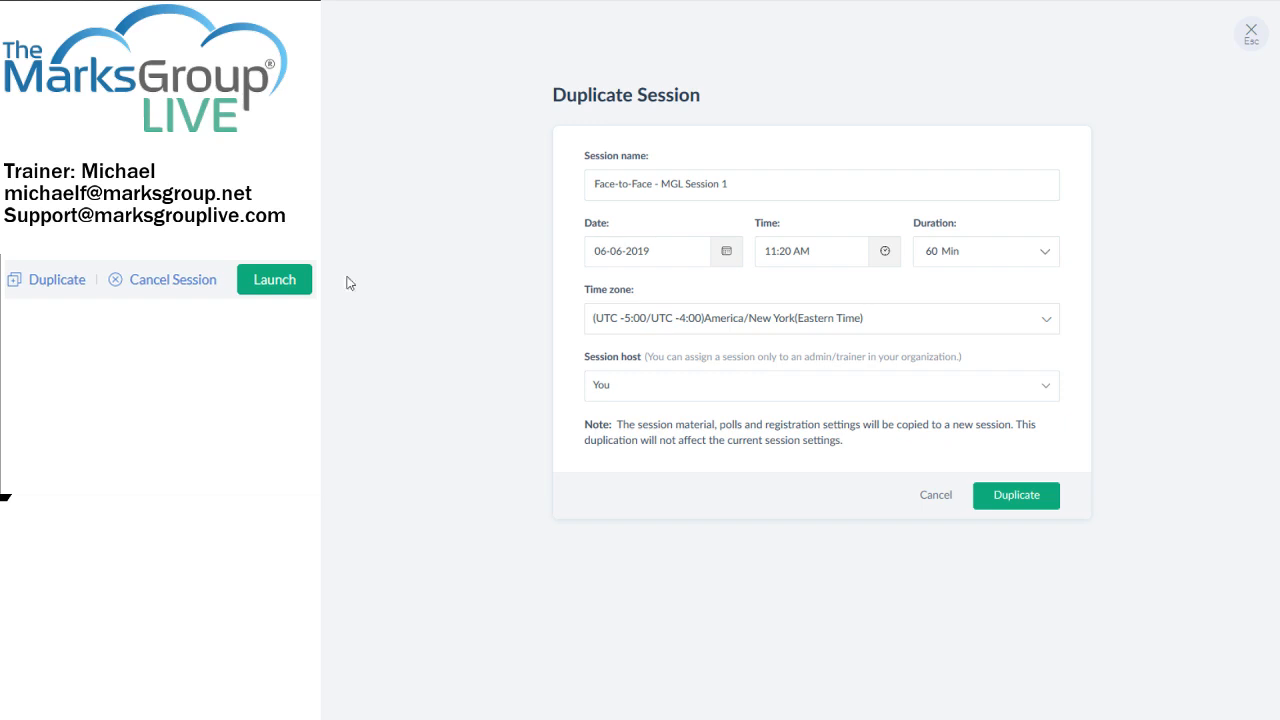
click(678, 185)
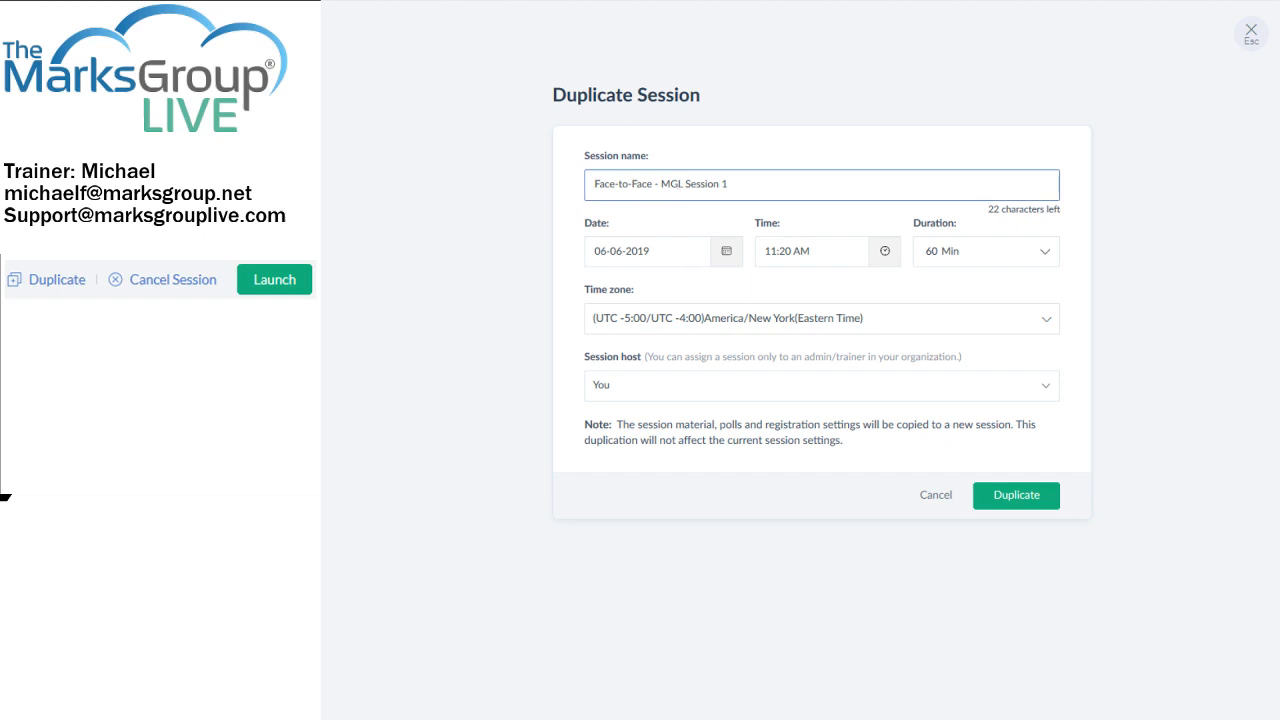
click(1076, 186)
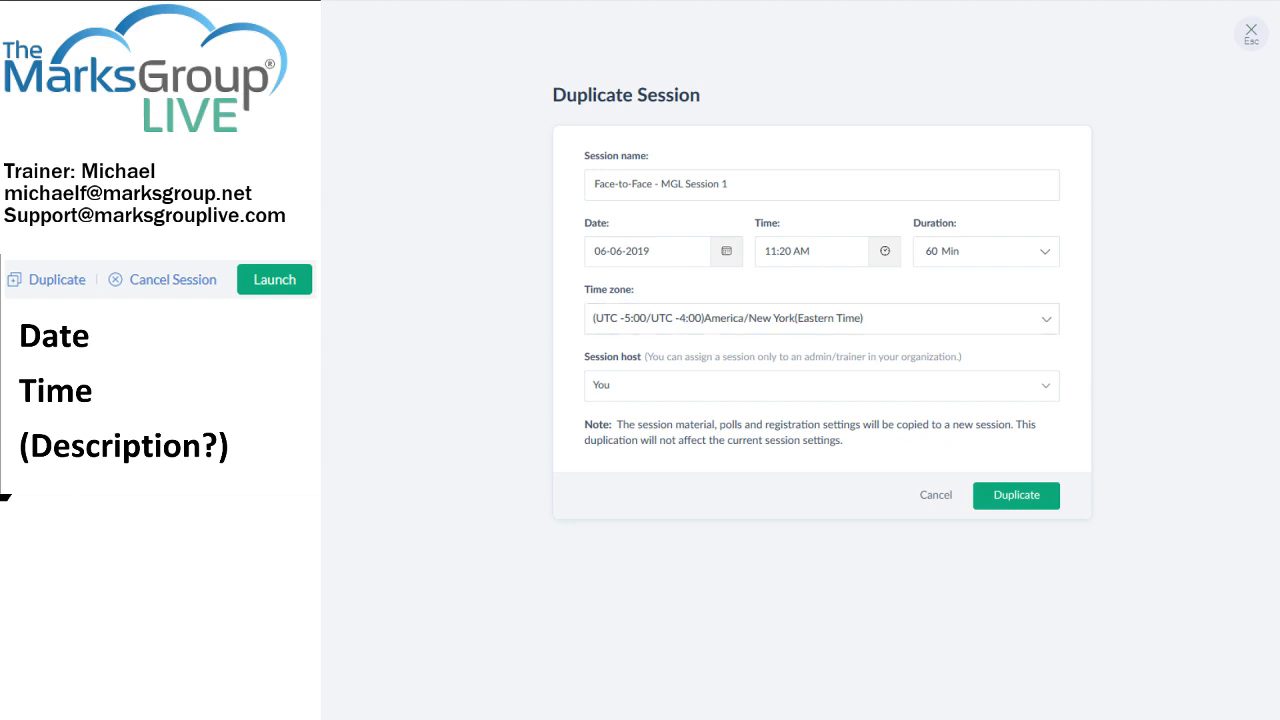
click(1014, 496)
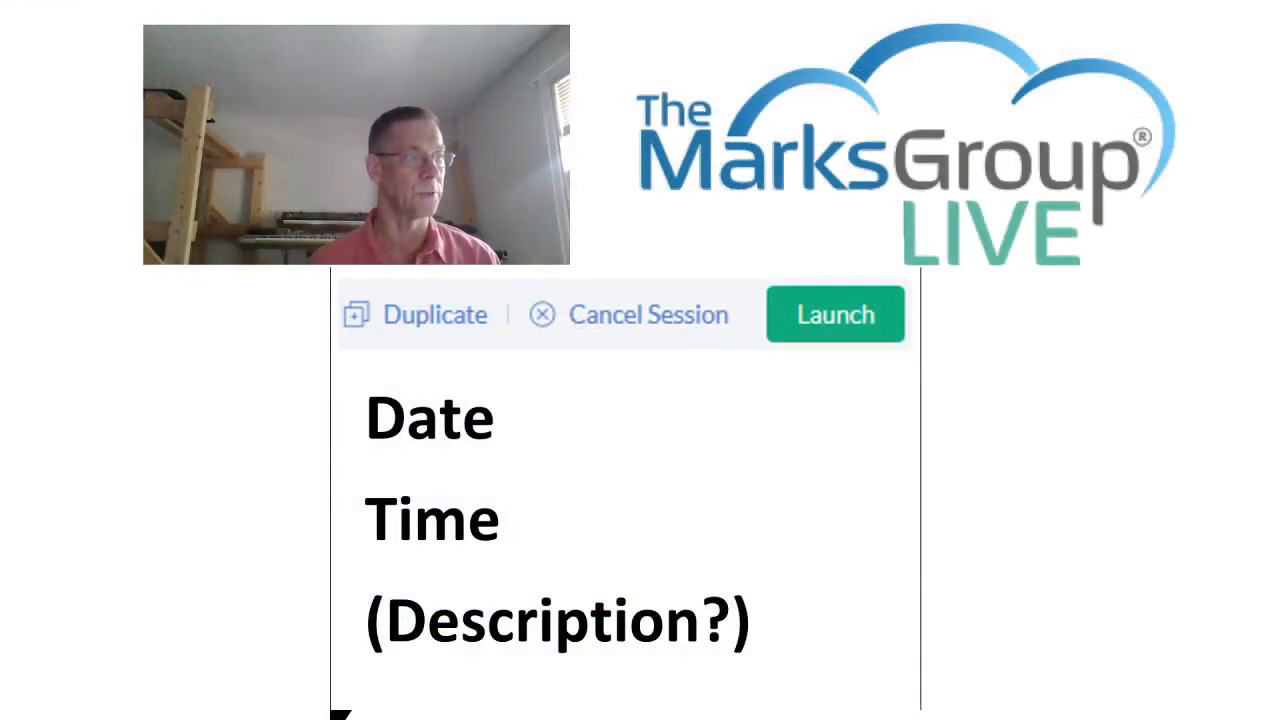
Step: Advance to 'In This Session…' and reveal its four points, Basic settings through Inviting participants
key(Right)
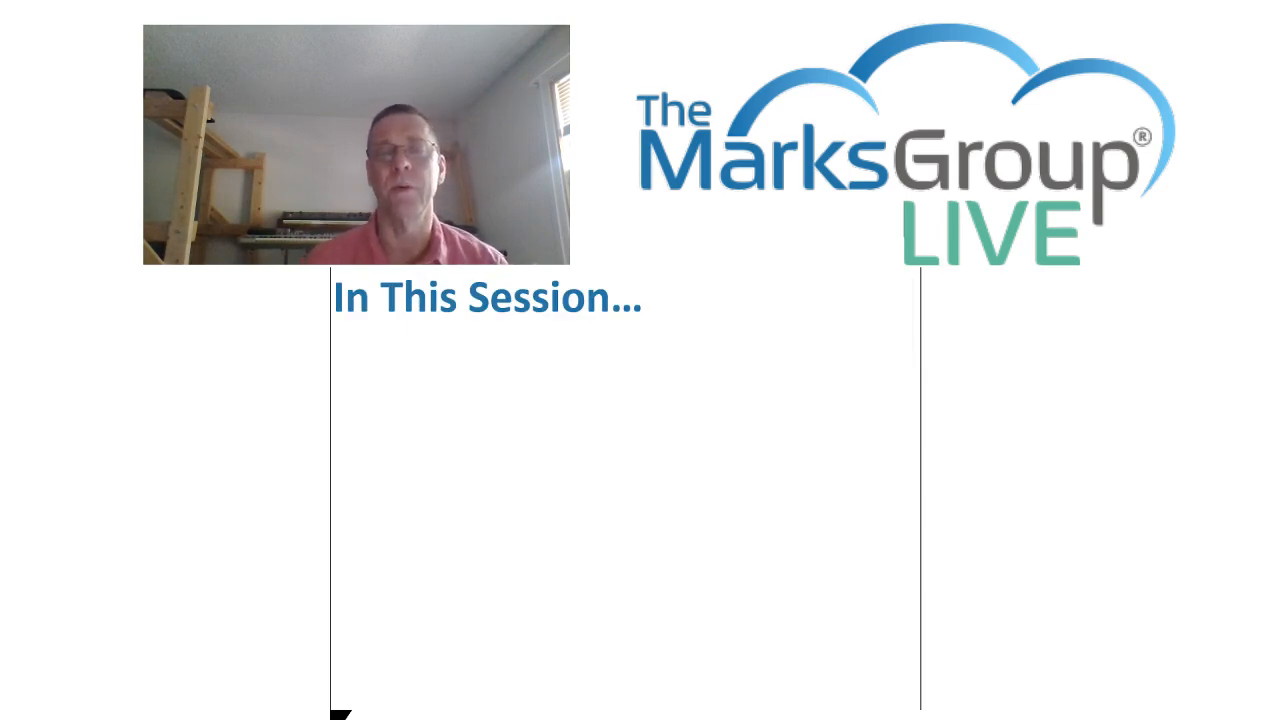
key(Right)
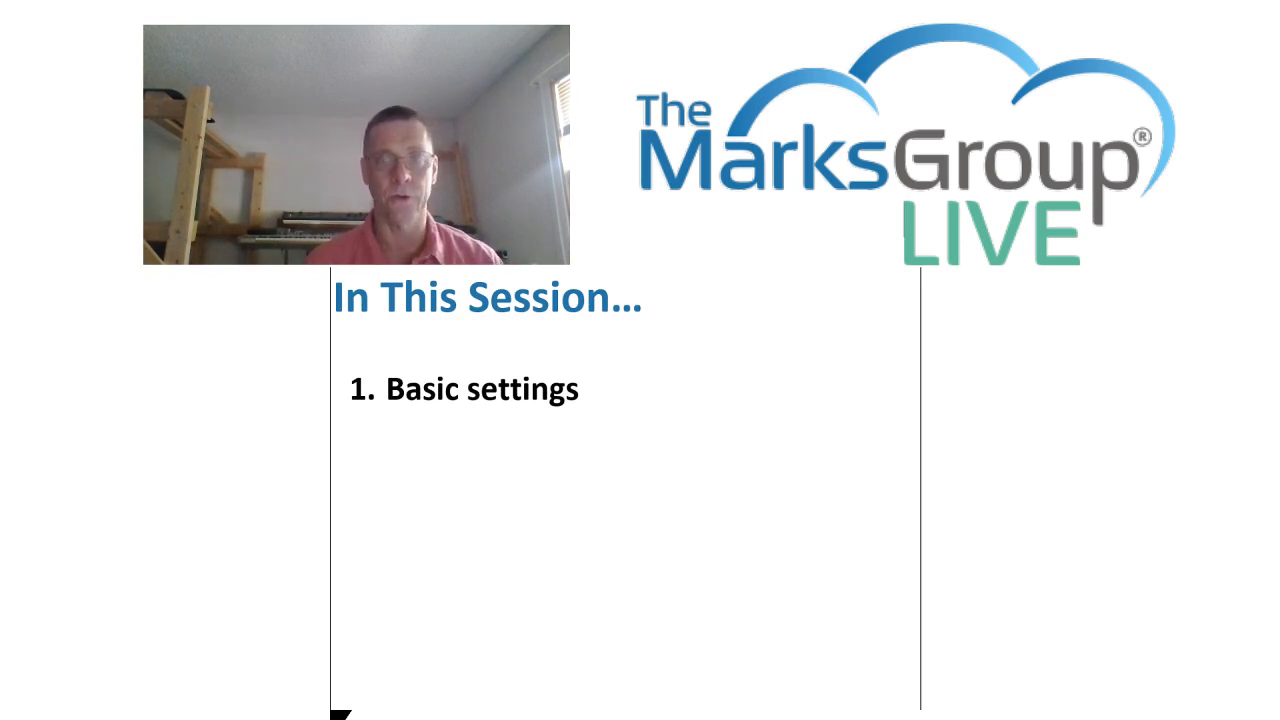
key(Right)
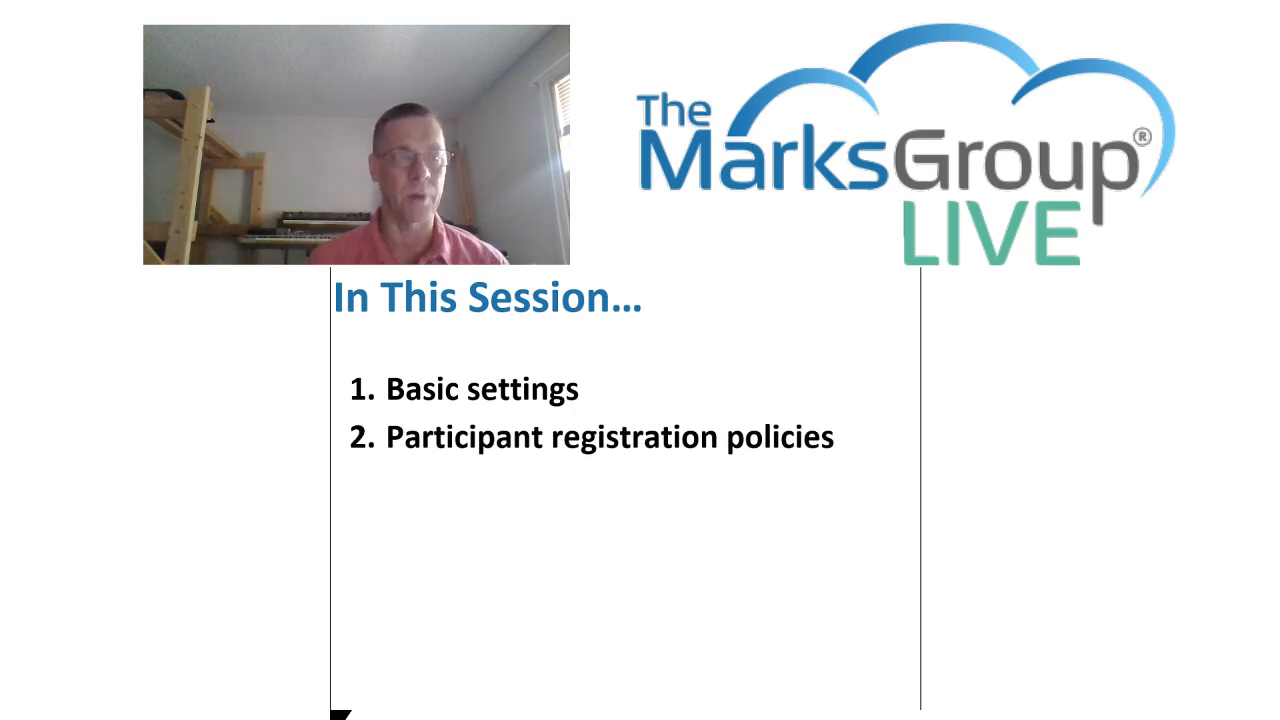
key(Right)
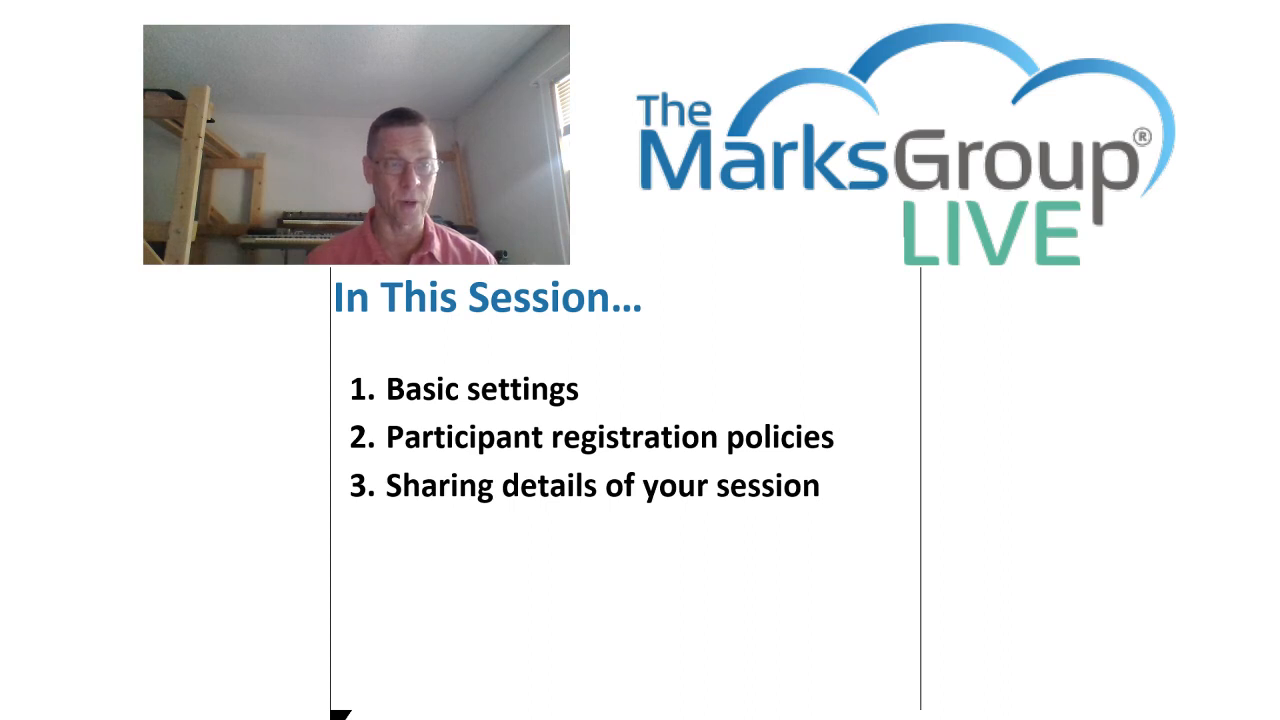
key(Right)
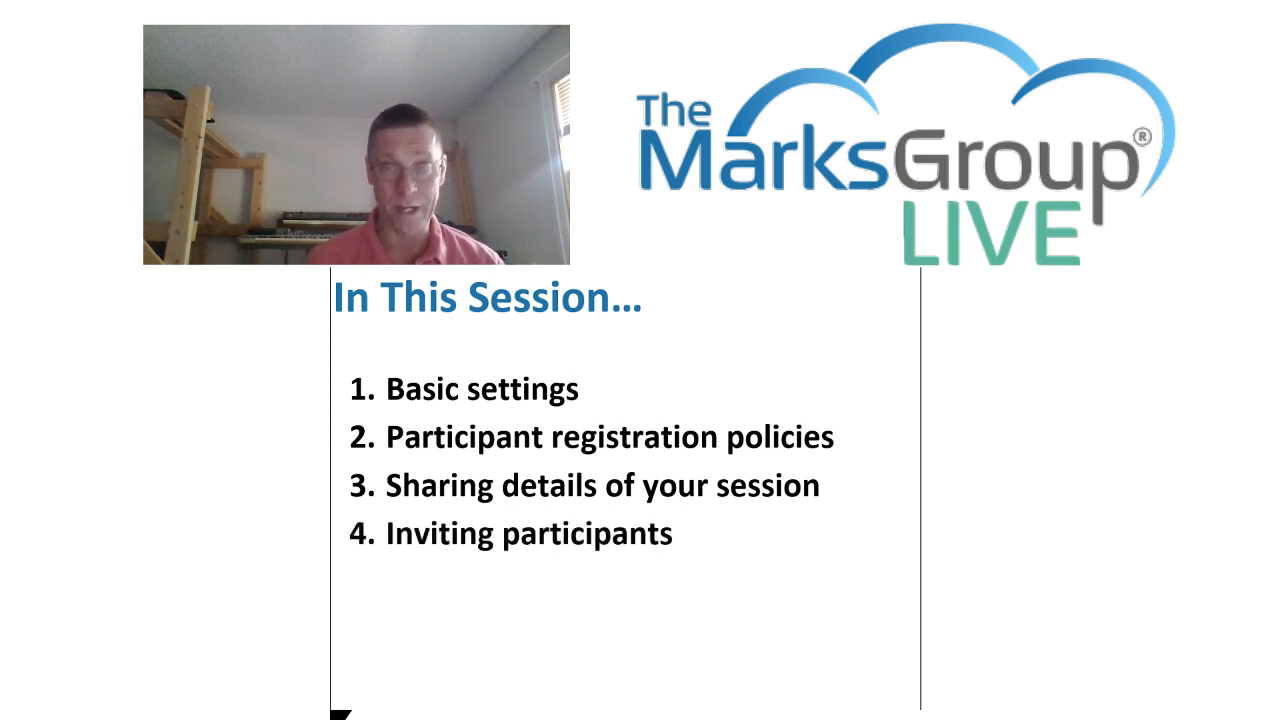